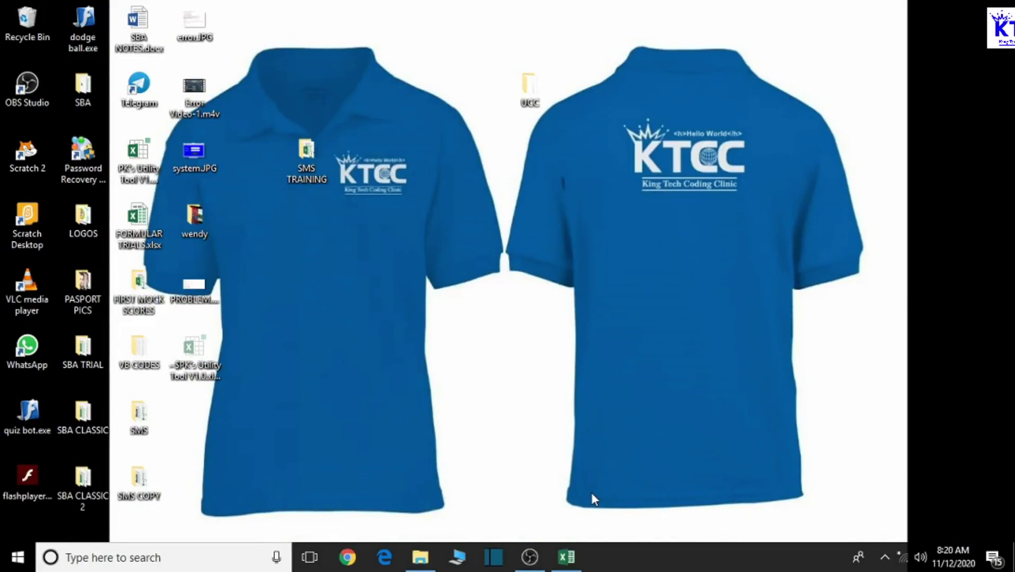
- Switch to the SMS TRAINING workbook in Excel and add a new worksheet named STUD. EMIS TABLE
left_click(566, 557)
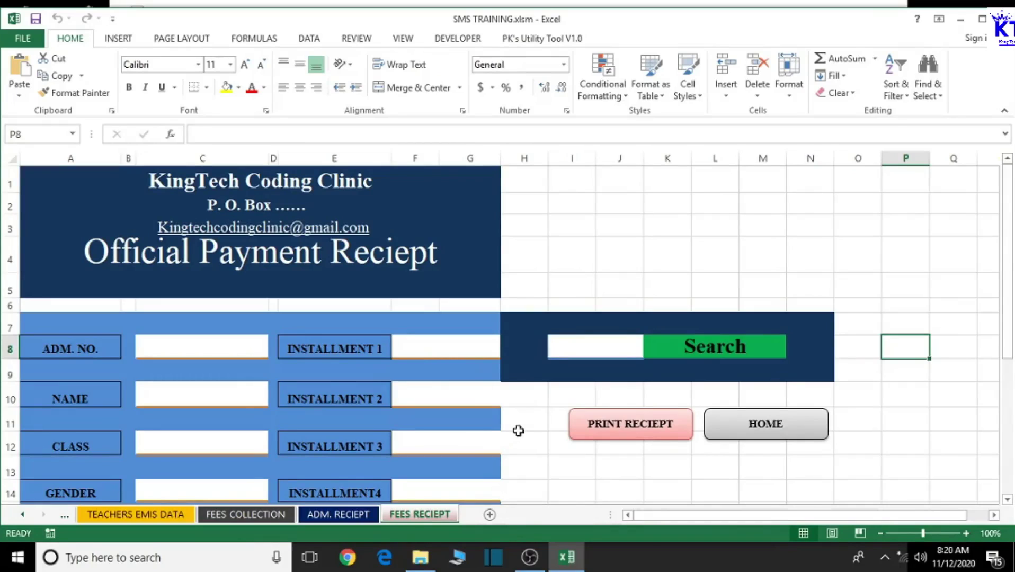
left_click(489, 514)
double_click(492, 515)
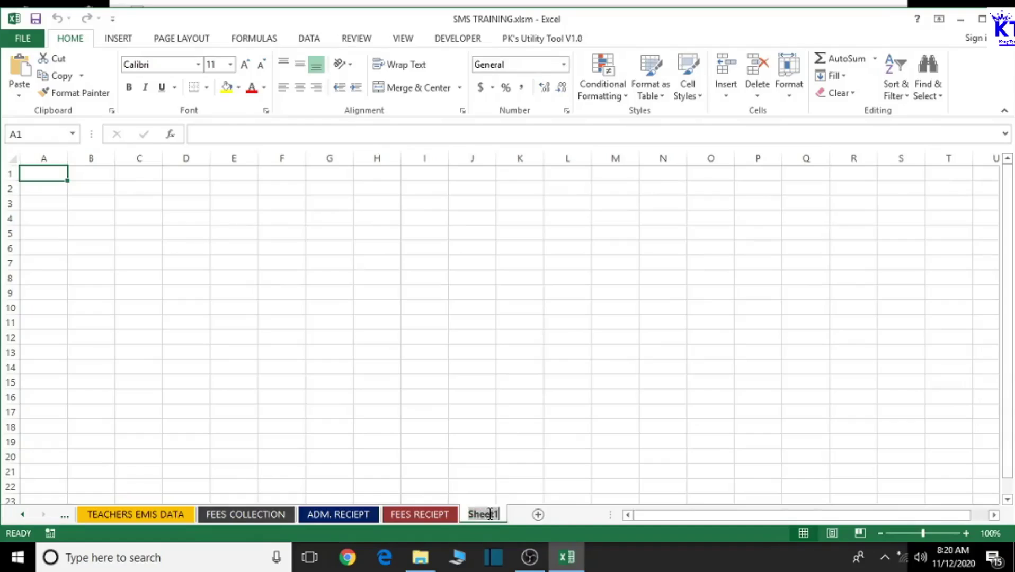
key("BackSpace")
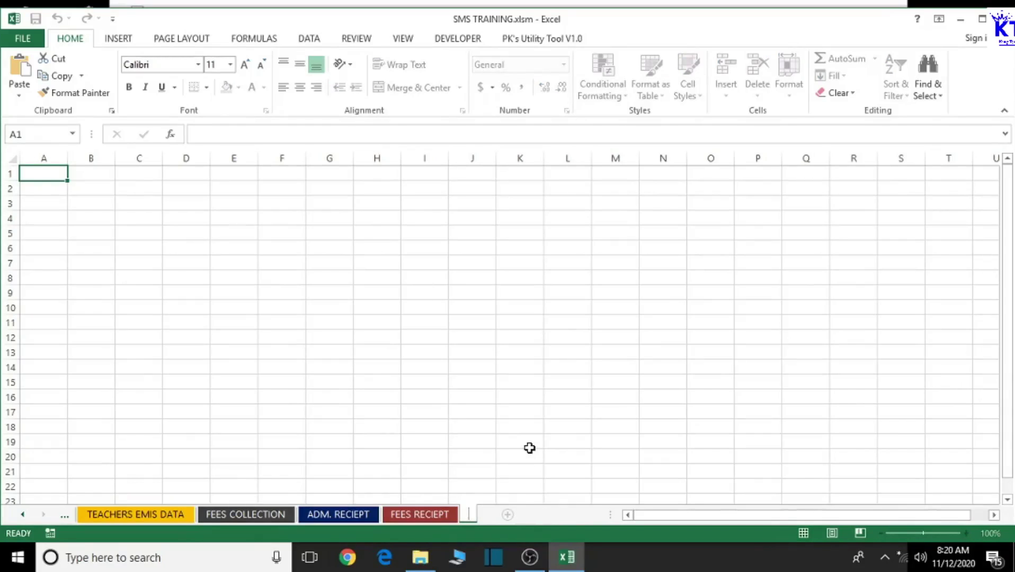
type("STUD.")
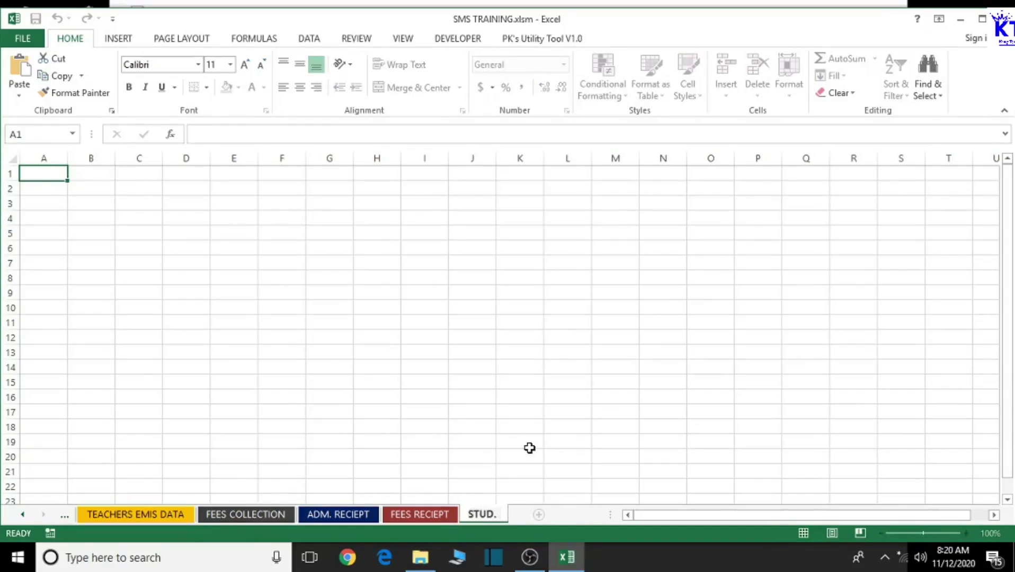
type(" EMIS T")
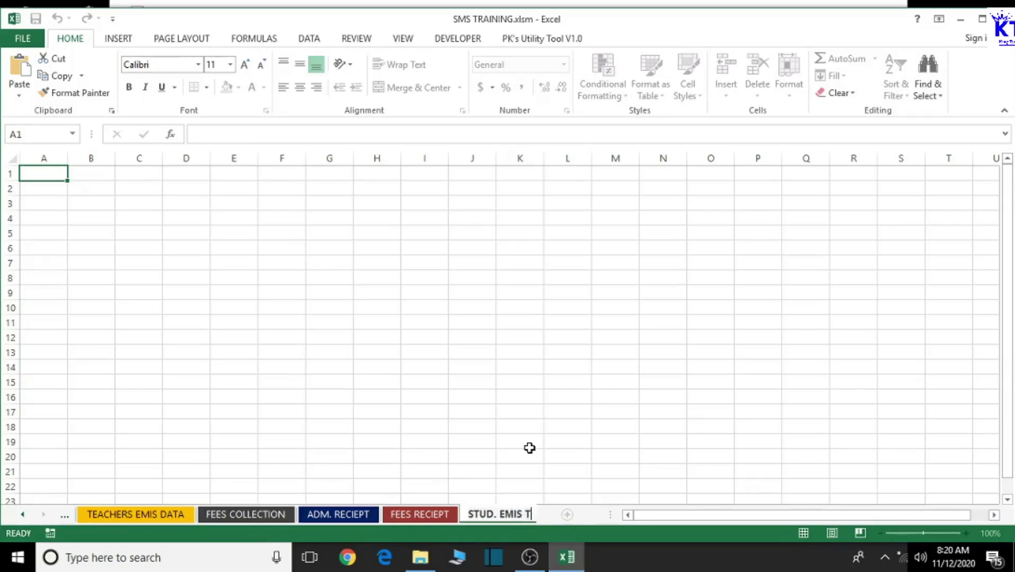
type("ABLE")
left_click(521, 446)
- Give the STUD. EMIS TABLE sheet's tab a dark shade of black from the theme colours
right_click(518, 521)
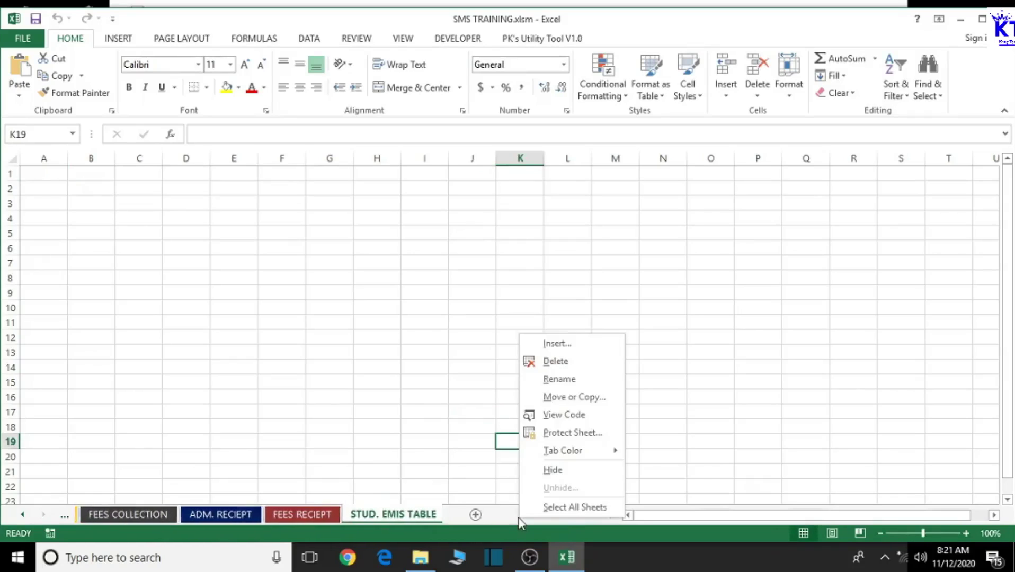
right_click(410, 519)
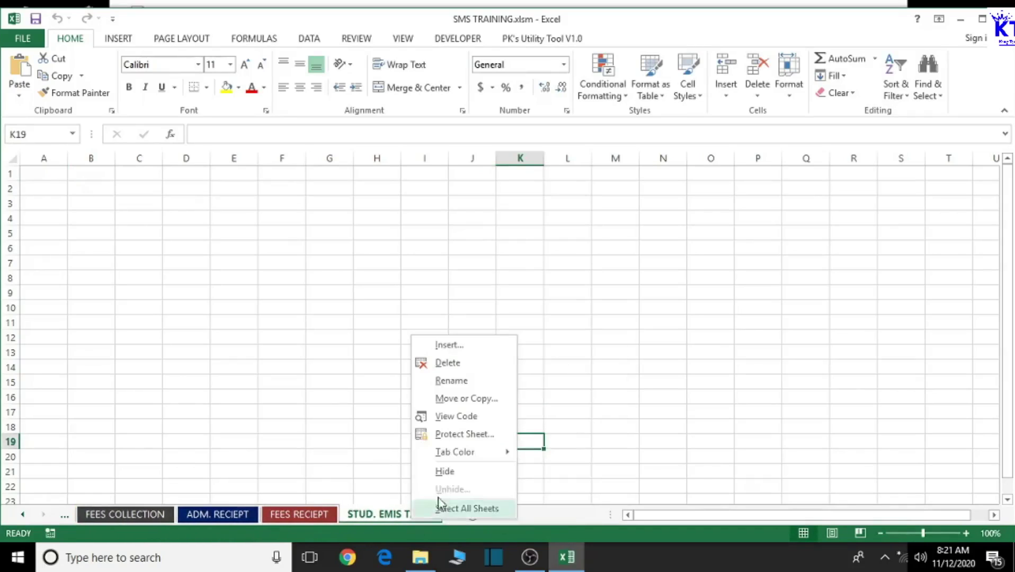
mouse_move(469, 453)
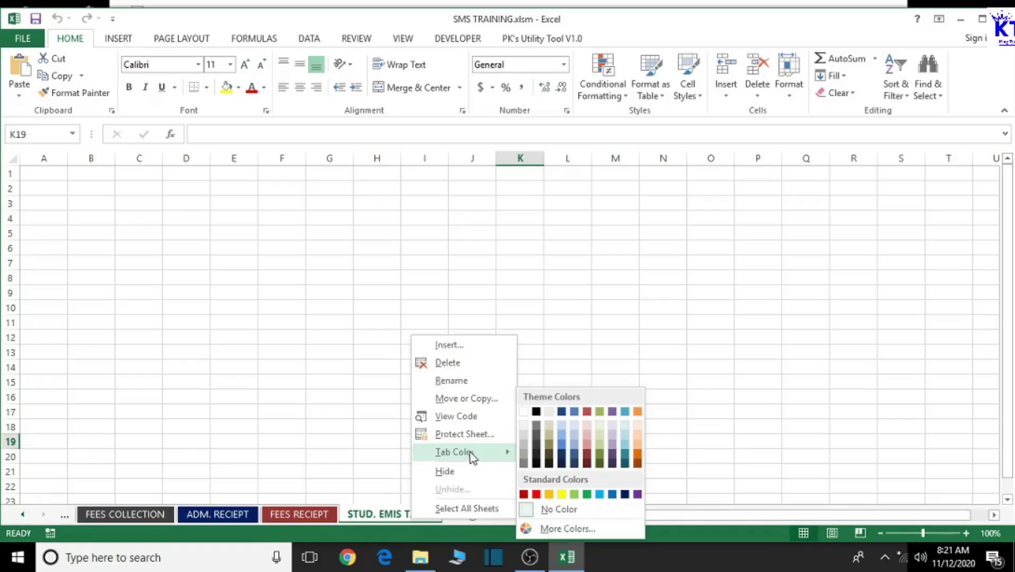
left_click(536, 455)
left_click(322, 520)
left_click(366, 515)
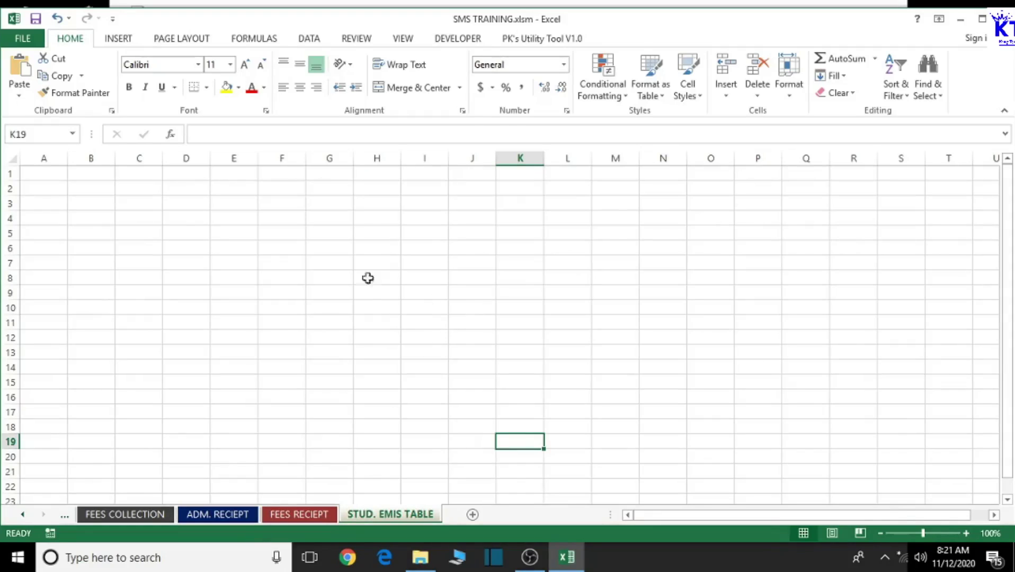
- Show the STUD. EMIS TABLE sheet in Page Layout view and set its orientation to landscape
left_click(402, 38)
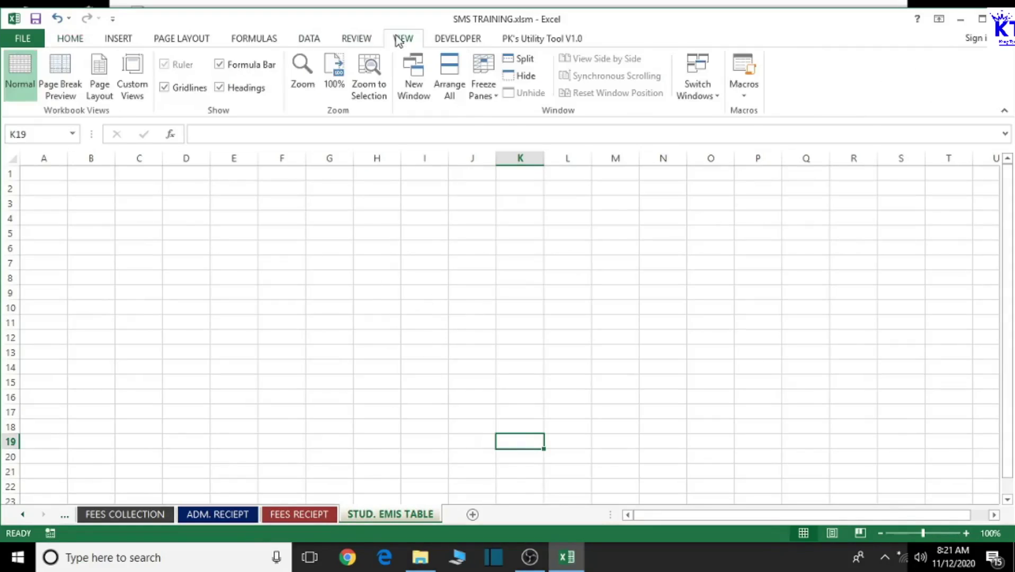
left_click(101, 90)
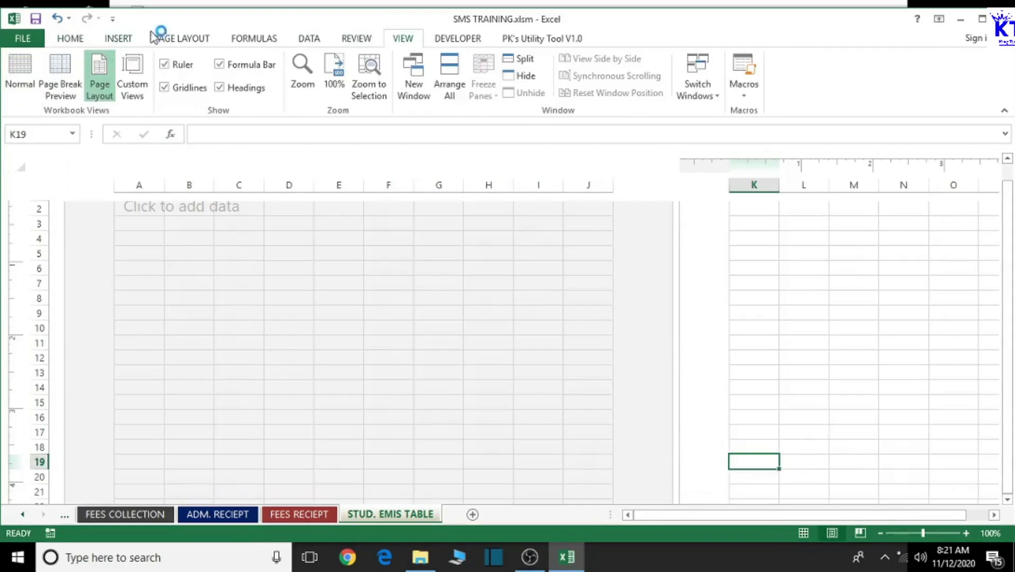
left_click(175, 38)
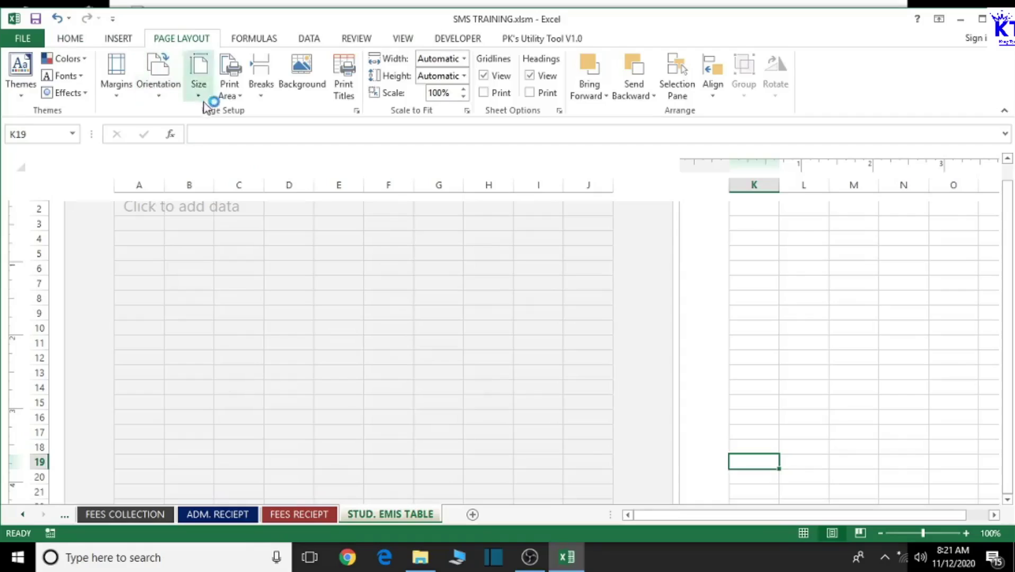
left_click(168, 96)
left_click(195, 152)
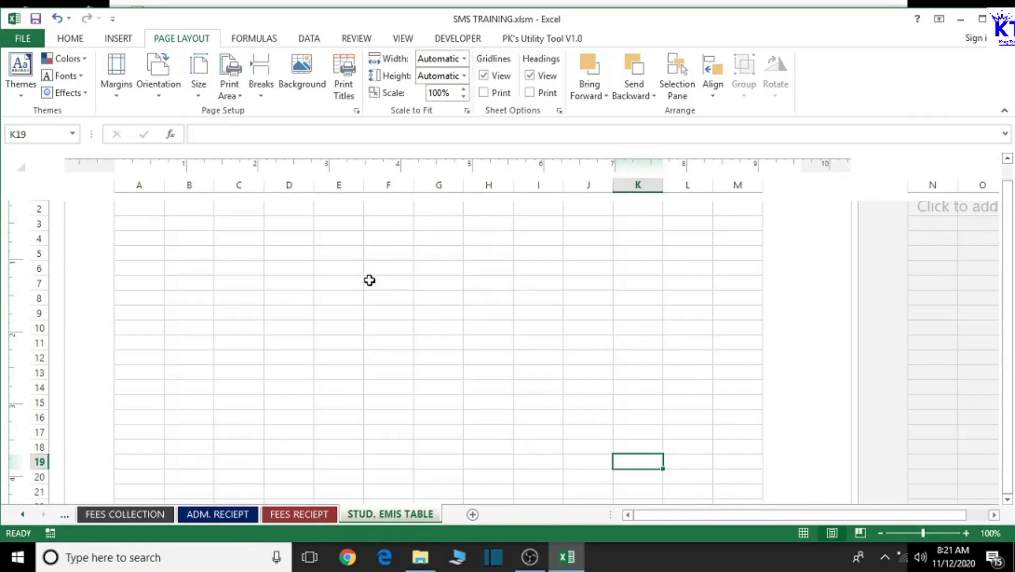
scroll(488, 334, "up", 2)
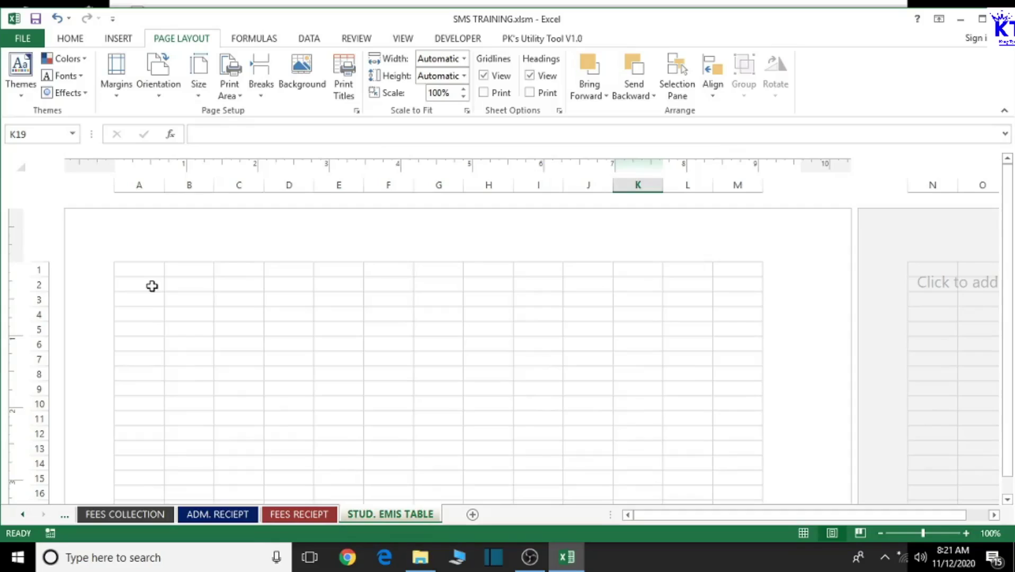
- Enter the labels REGION, DISTRICT, CIRCUIT and SCHOOL down cells A5 to A8
left_click(129, 329)
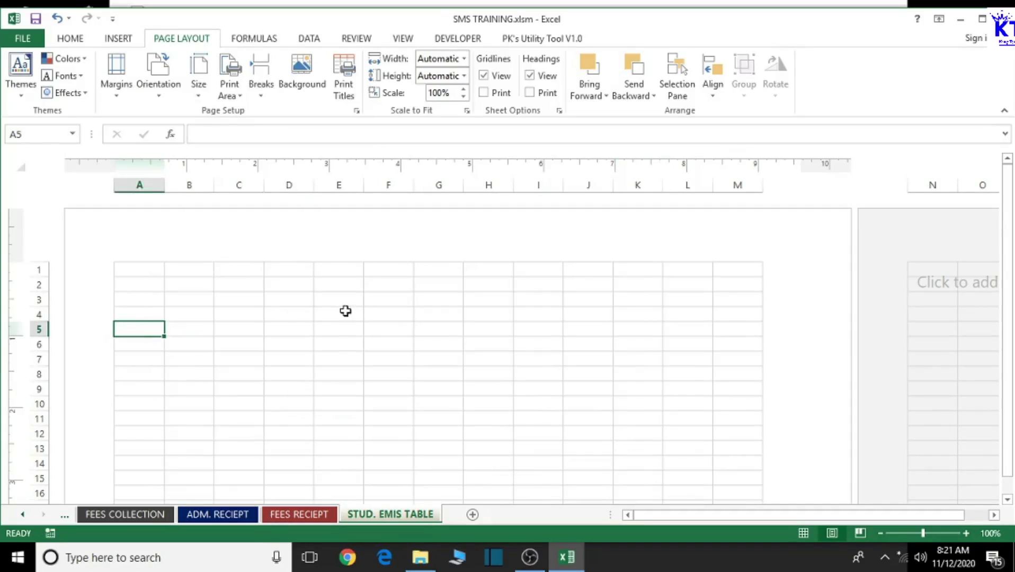
type("REGION")
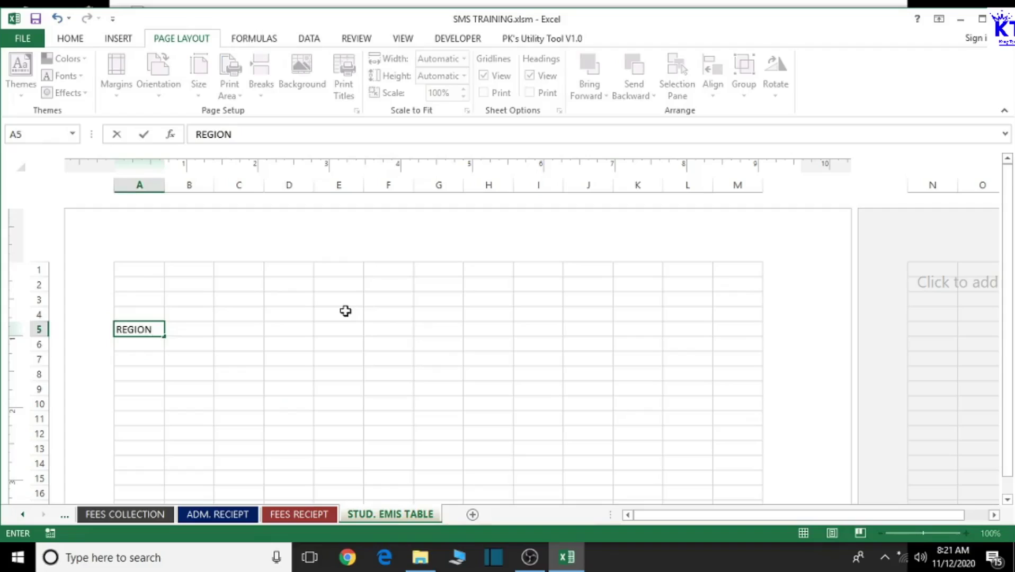
key("Return")
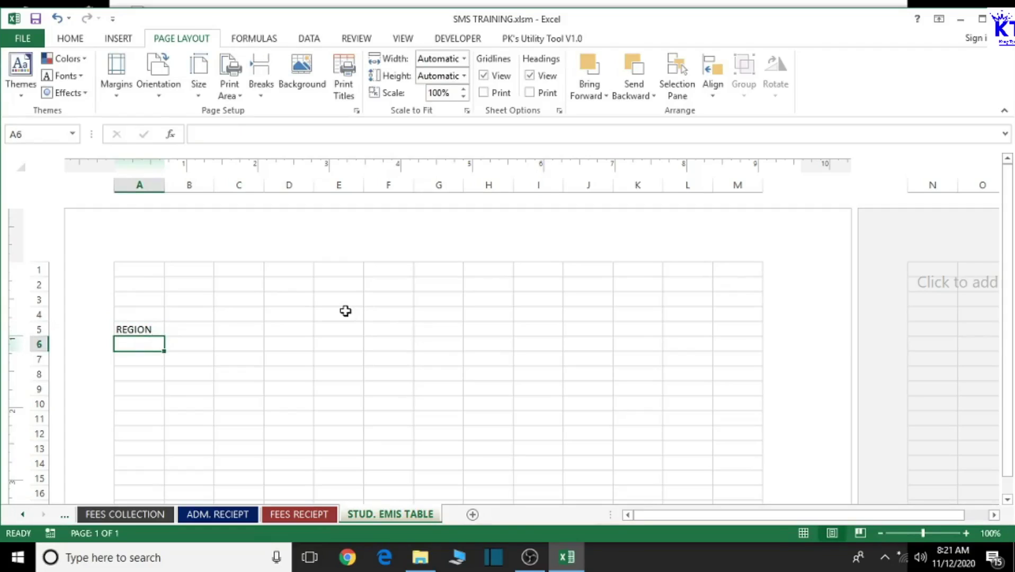
type("DISTRICT")
key("Return")
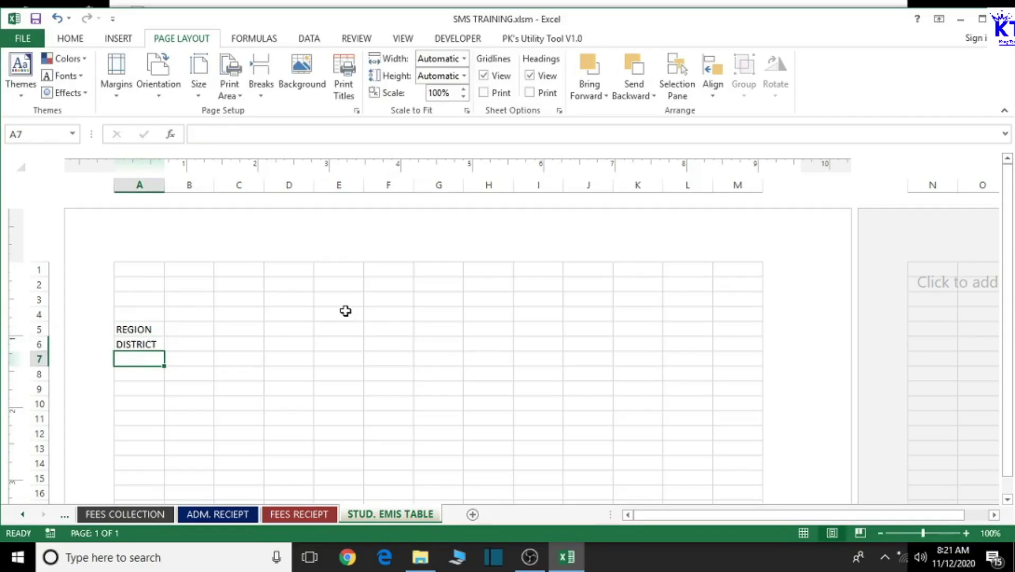
type("CIRCUIT")
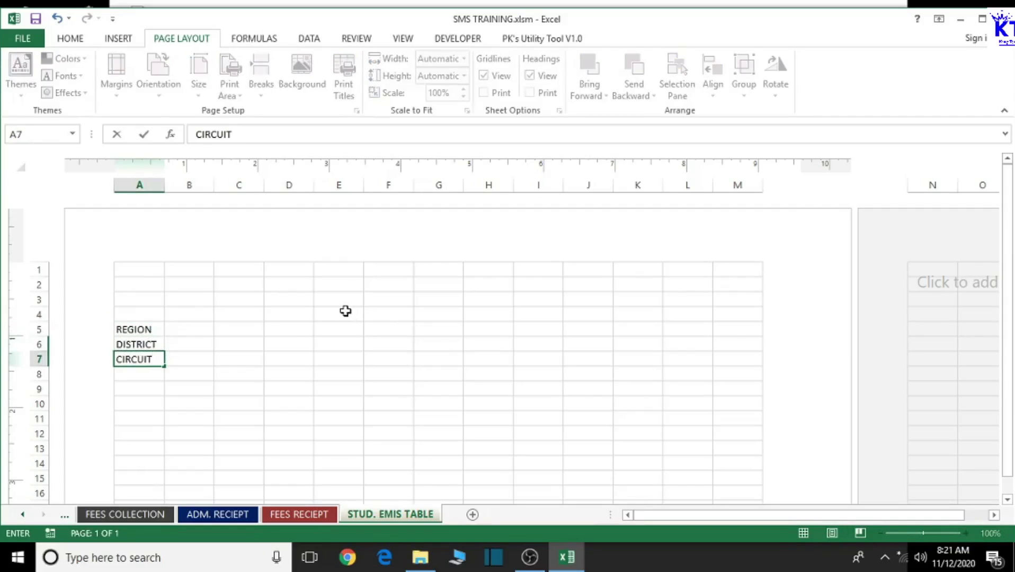
key("Return")
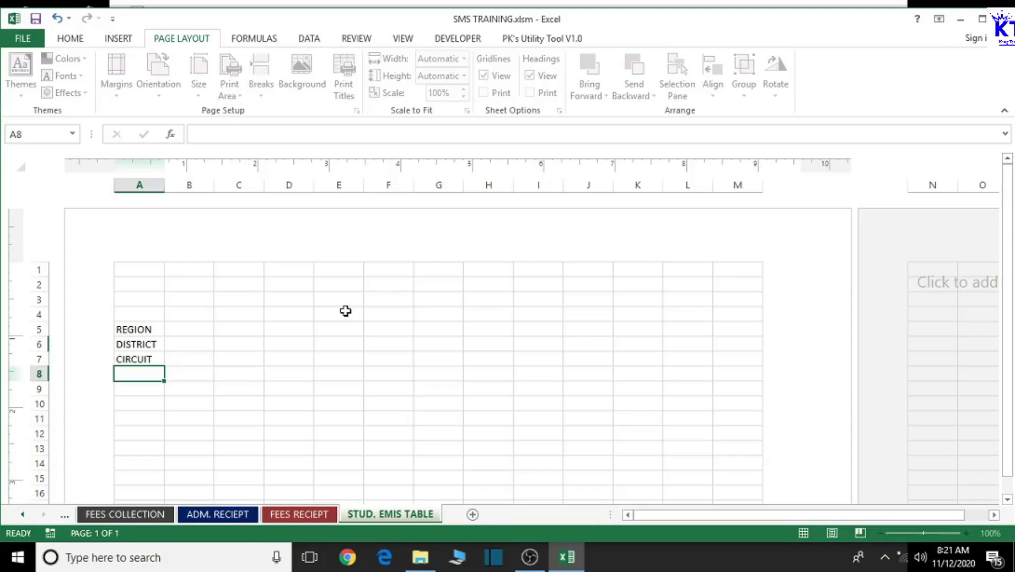
type("S")
key("BackSpace")
type("SCHOOL")
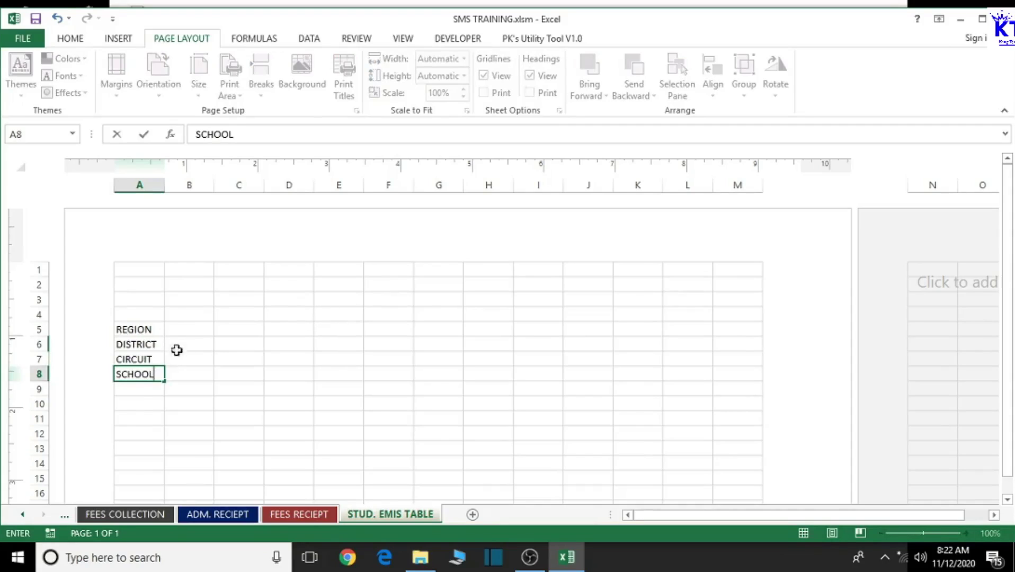
left_click(141, 393)
- Start the table header row with S/N in A10 and CLASS/FORM in B10
left_click(137, 403)
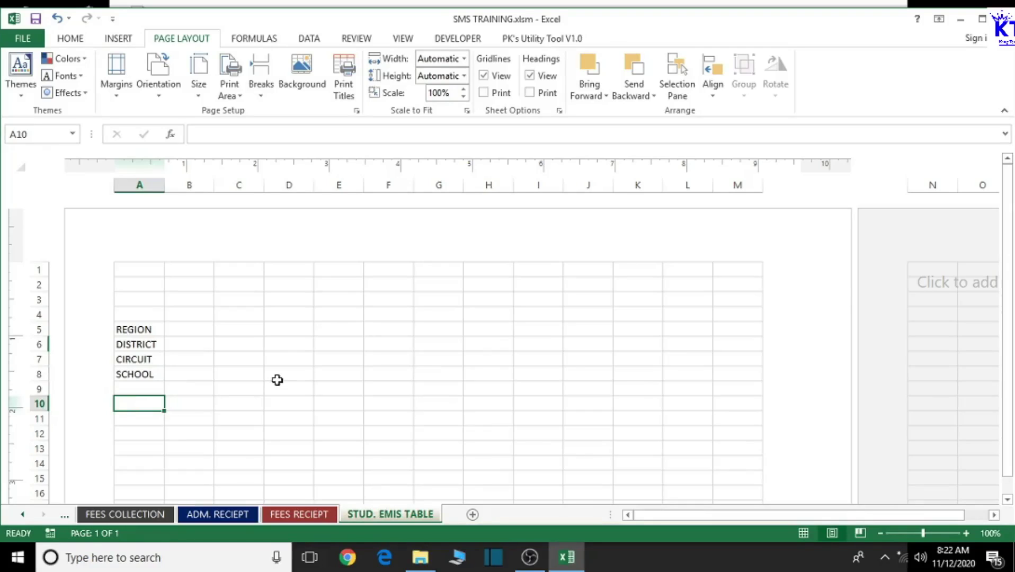
type("S/N")
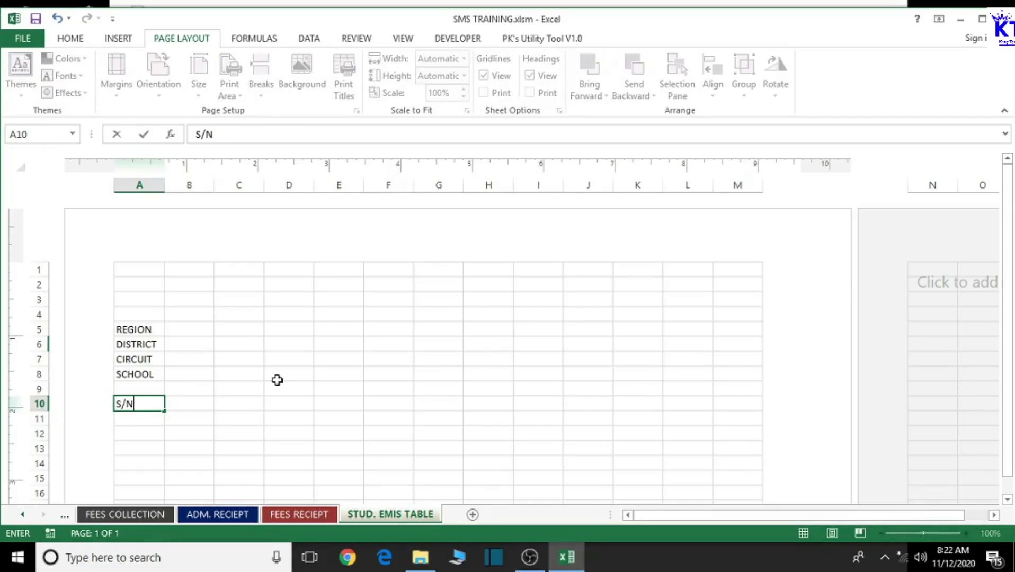
key("Tab")
key("Left")
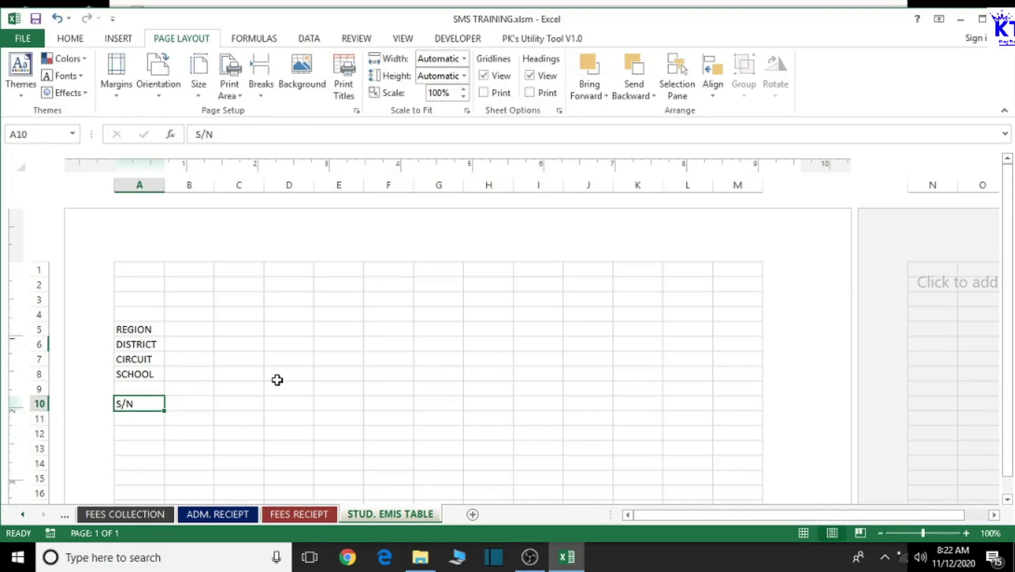
key("Tab")
type("CL")
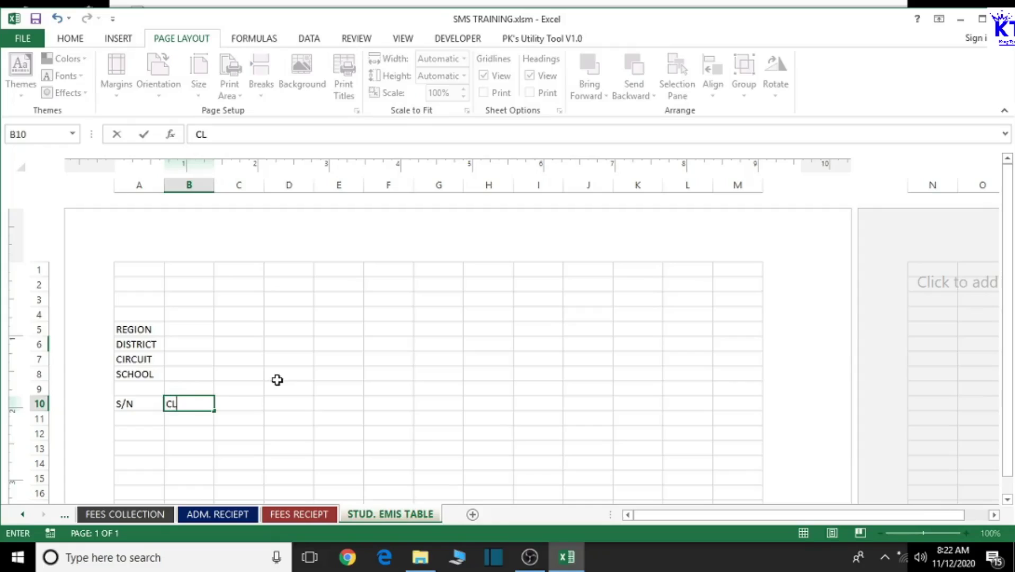
type("ASS/FORM")
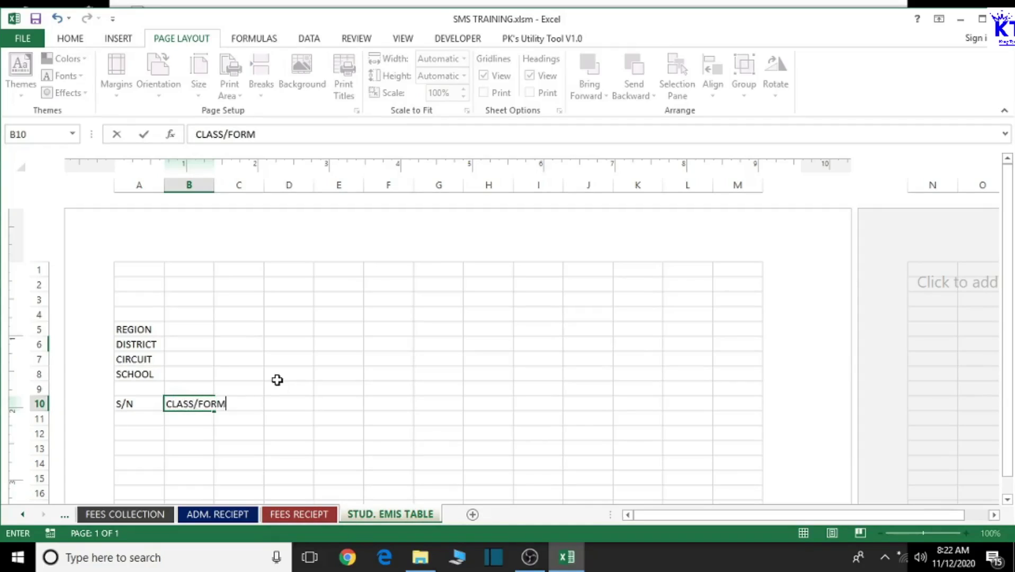
key("Tab")
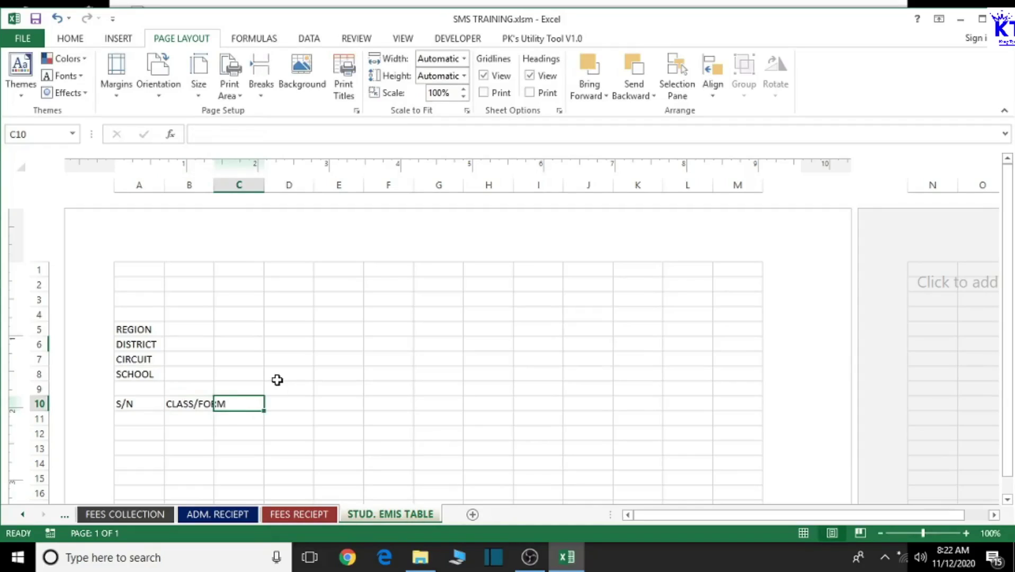
- Add the column headings BOYS in C10 and GIRLS in D10
type("BOY")
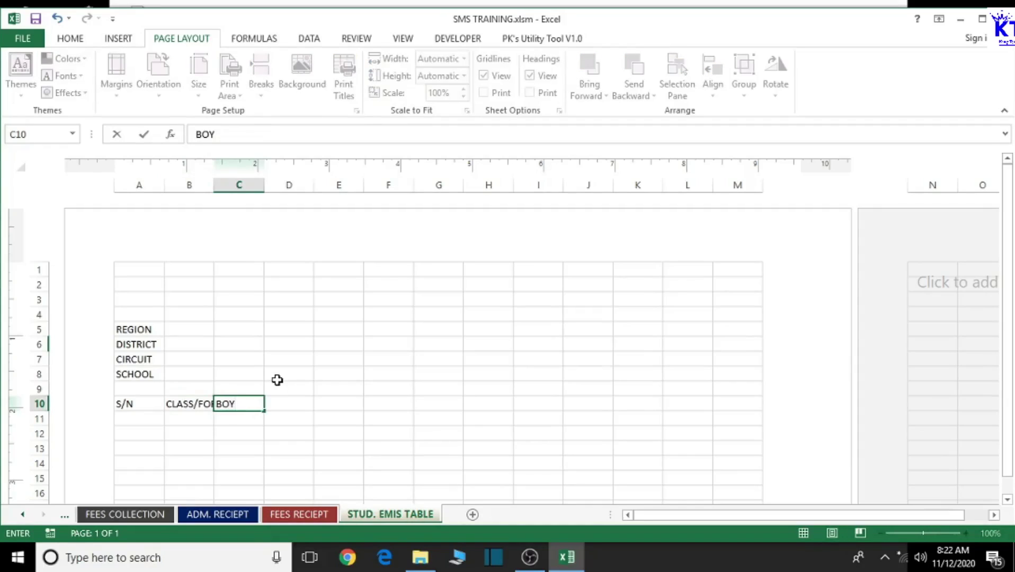
type("S")
key("Tab")
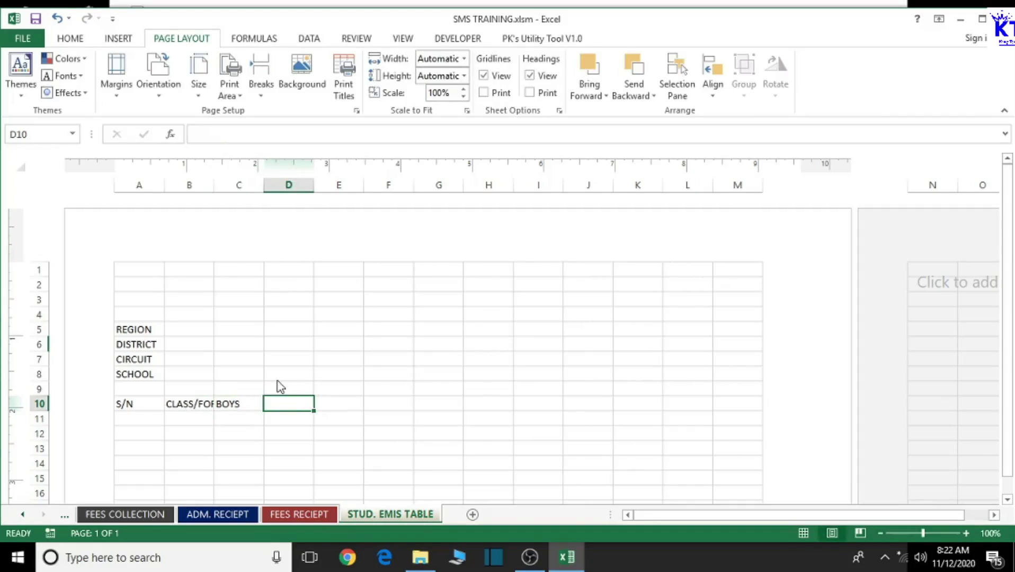
type("GIRLS")
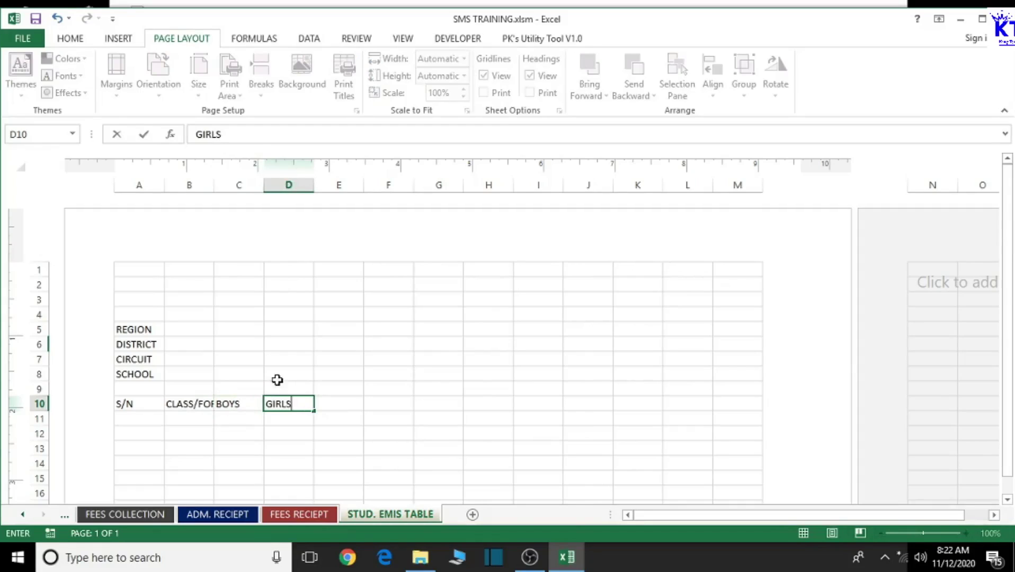
key("Return")
- Complete the header row with TOTAL in E10 and REMARKS in F10
key("Right")
key("Up")
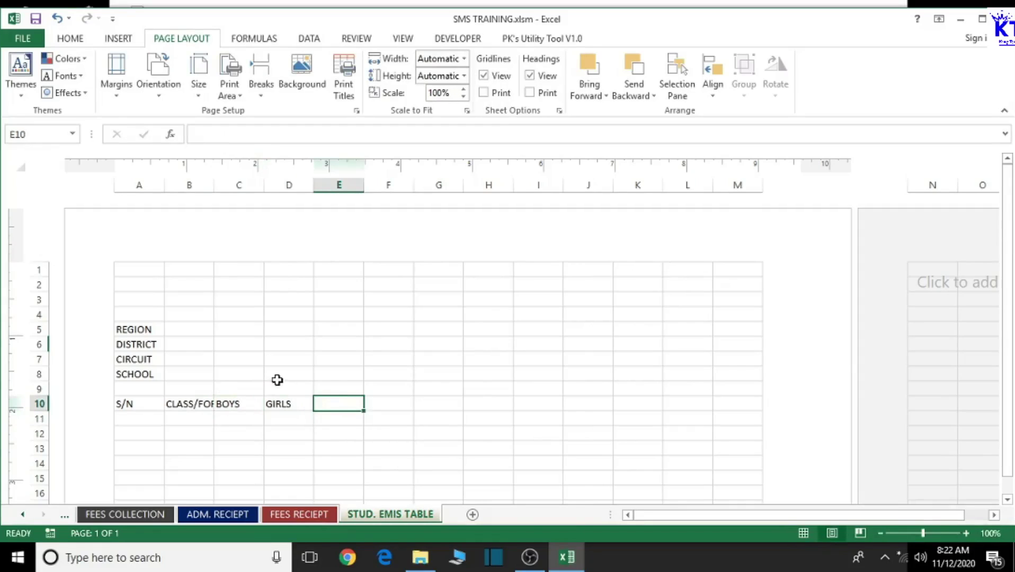
type("TOTAL")
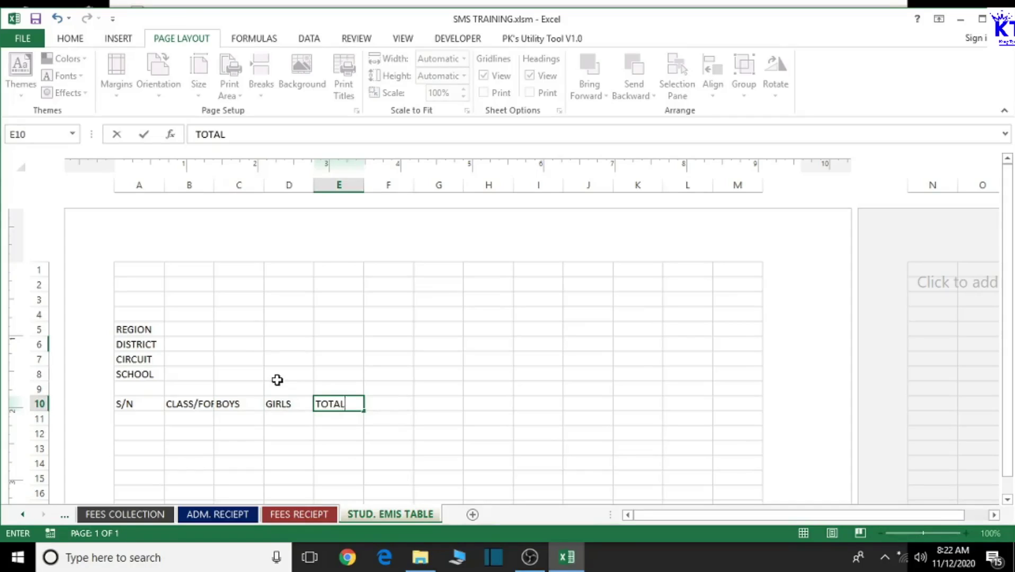
key("Left")
key("Left")
key("Right")
key("Right")
key("Right")
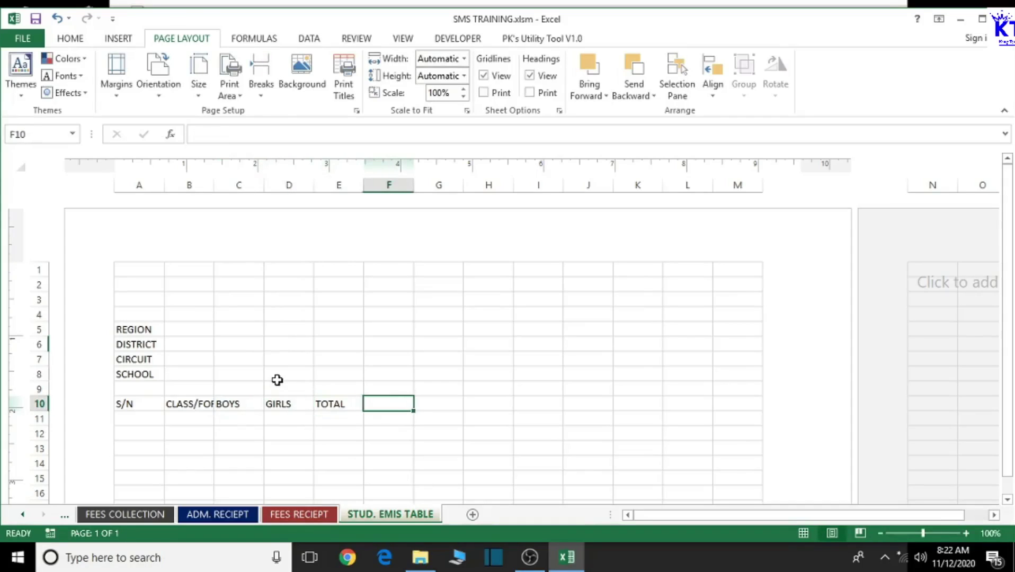
type("REMARKS")
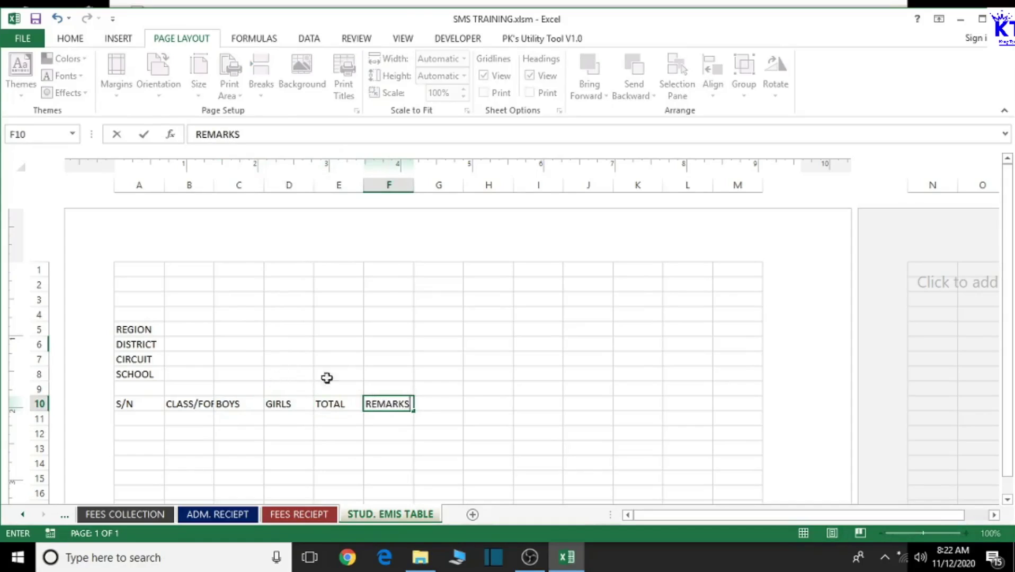
left_click(518, 420)
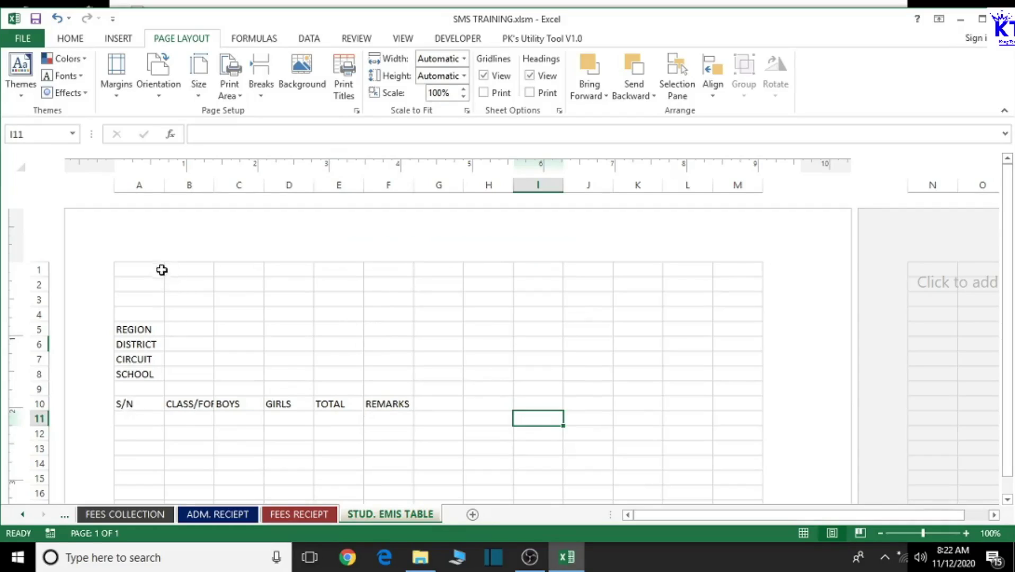
- Widen columns A to F so the row 10 headings fit with generous space, making REMARKS the widest column
left_click_drag(164, 185, 177, 185)
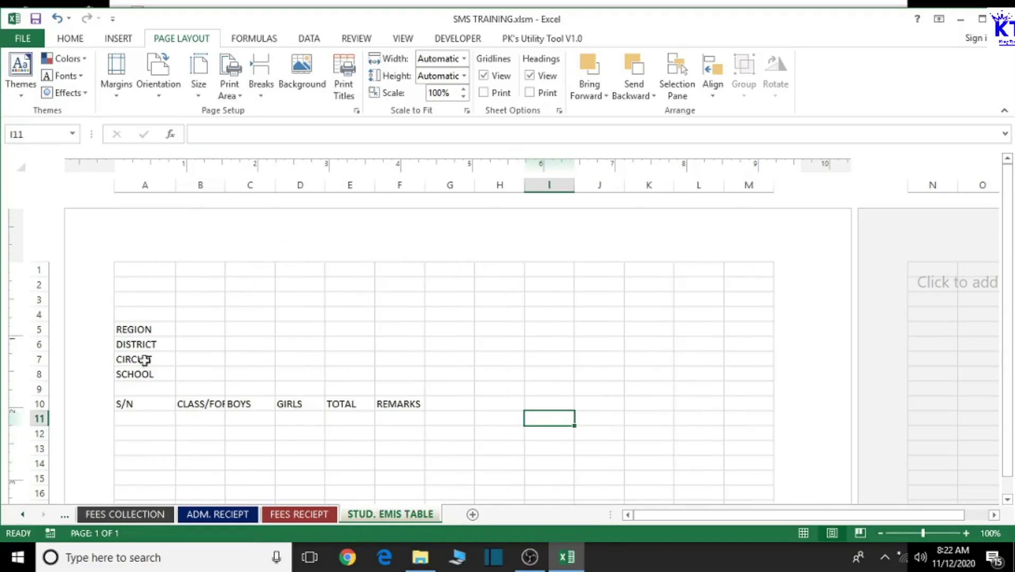
left_click_drag(174, 184, 680, 186)
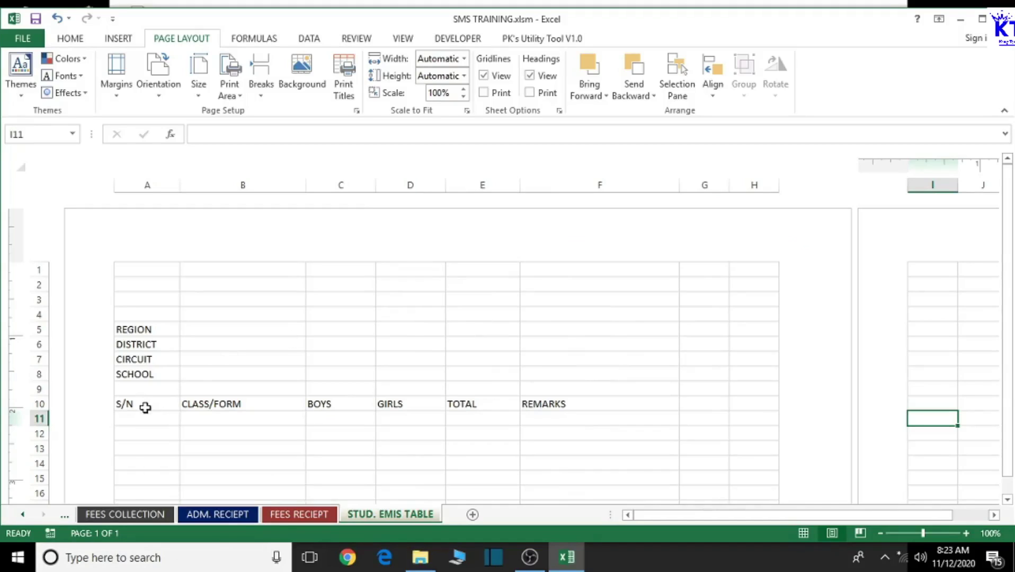
- Set the font of header row cells A10:H10 to Times New Roman
left_click_drag(132, 403, 713, 404)
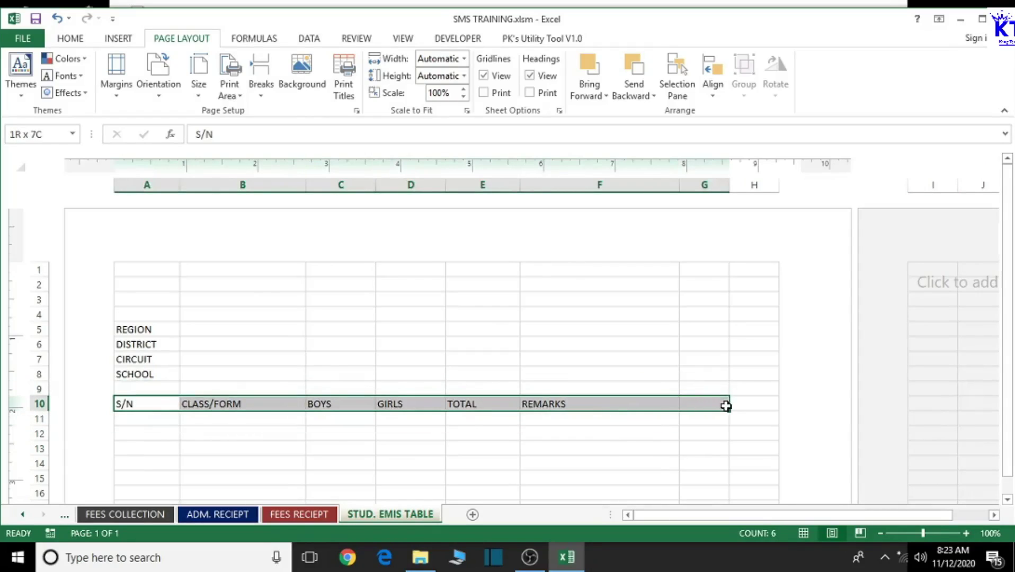
left_click_drag(726, 406, 759, 406)
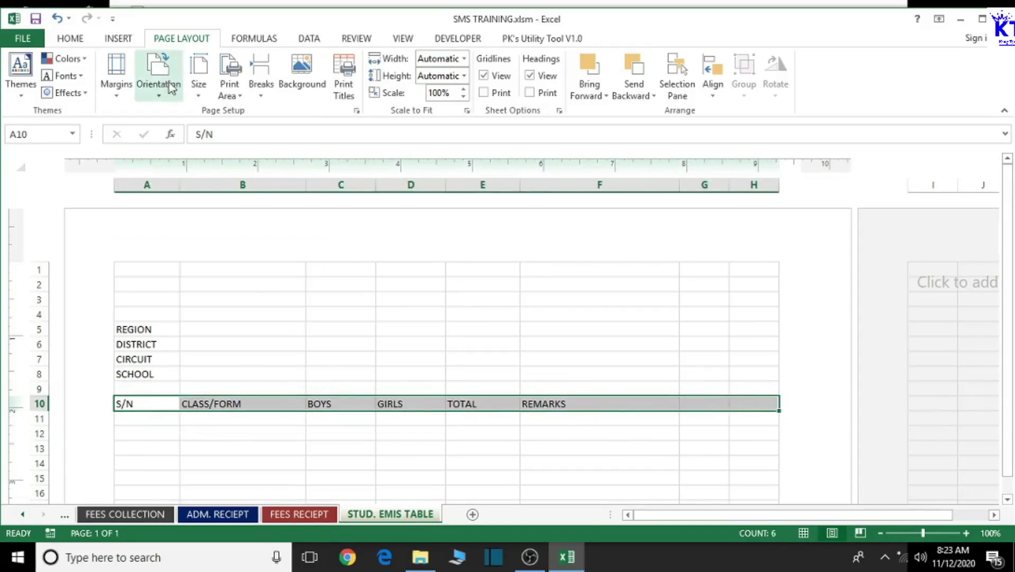
left_click(74, 41)
left_click(171, 64)
type("Times New Roma")
key("Return")
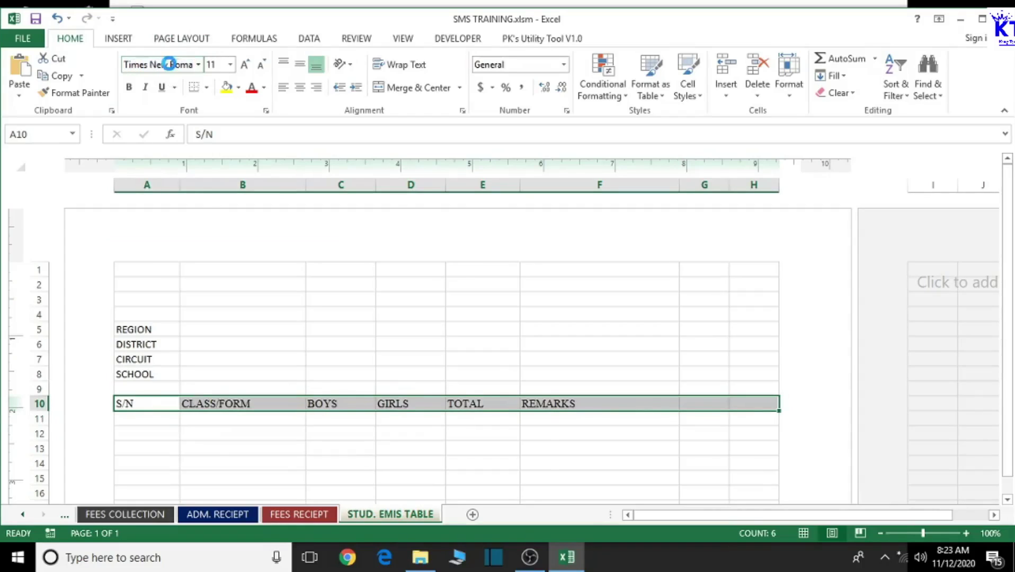
- Center the header row A10:H10 and make it bold at font size 12
left_click(299, 88)
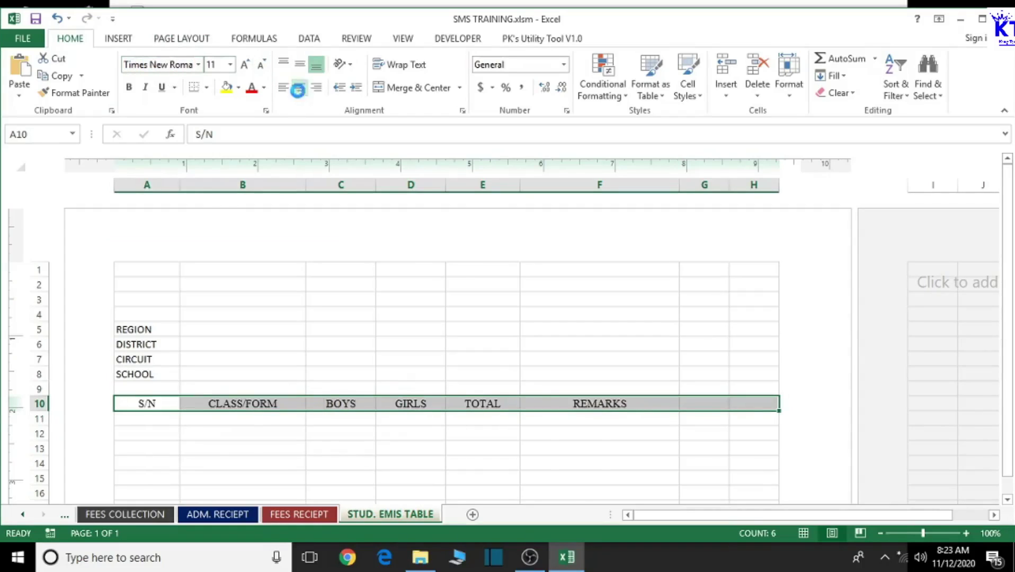
left_click(130, 87)
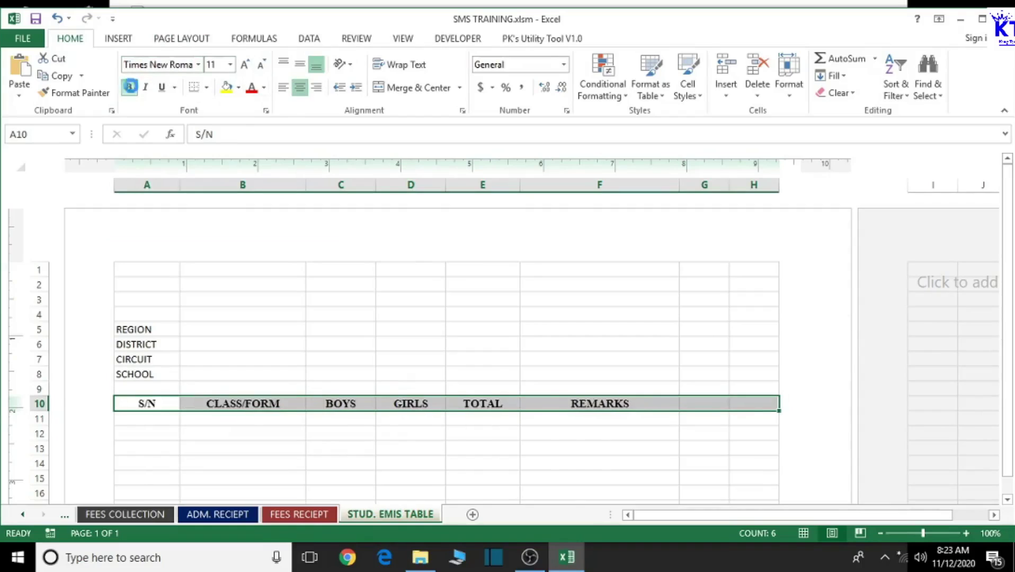
left_click(262, 65)
left_click(249, 68)
left_click(249, 69)
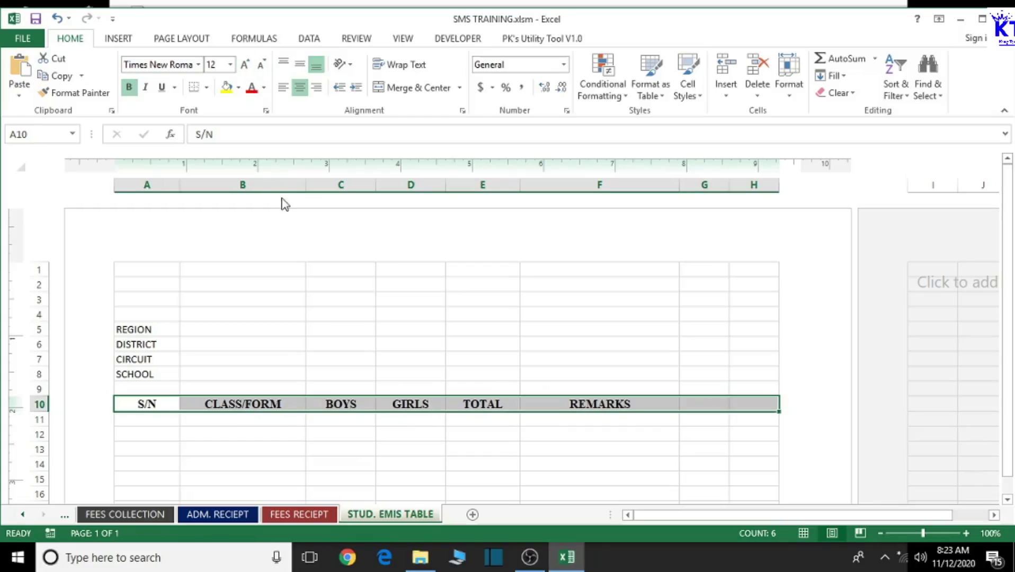
left_click(368, 432)
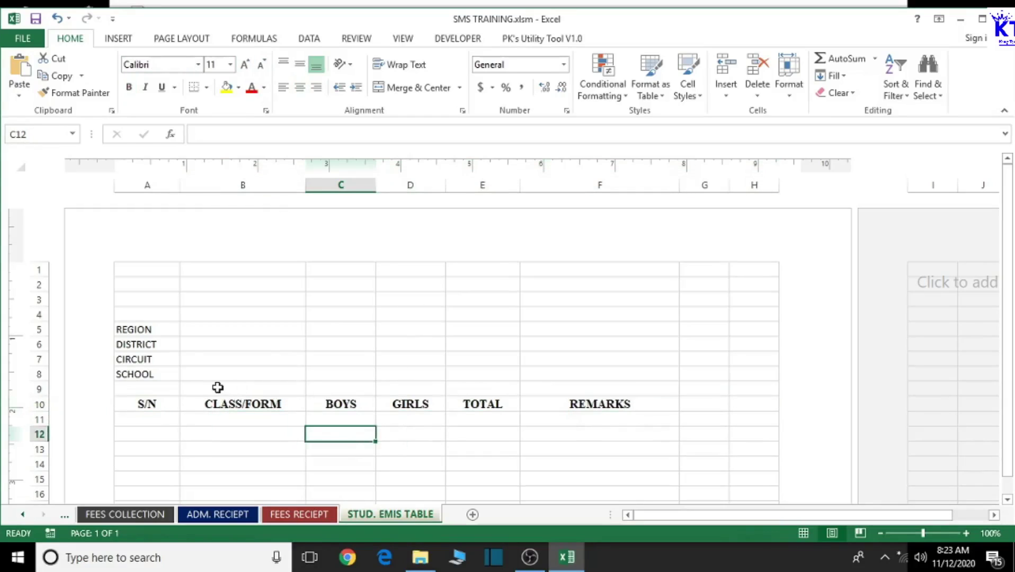
- Enter ENROLLMENT in C9 and merge and center it across C9:E9, above BOYS, GIRLS and TOTAL
left_click(317, 391)
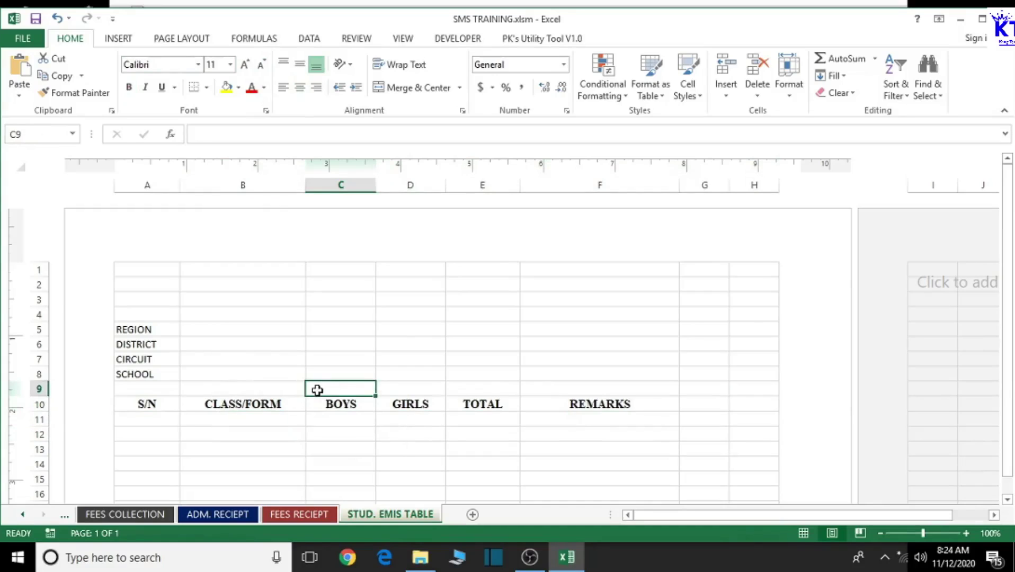
type("ENROLLMENT")
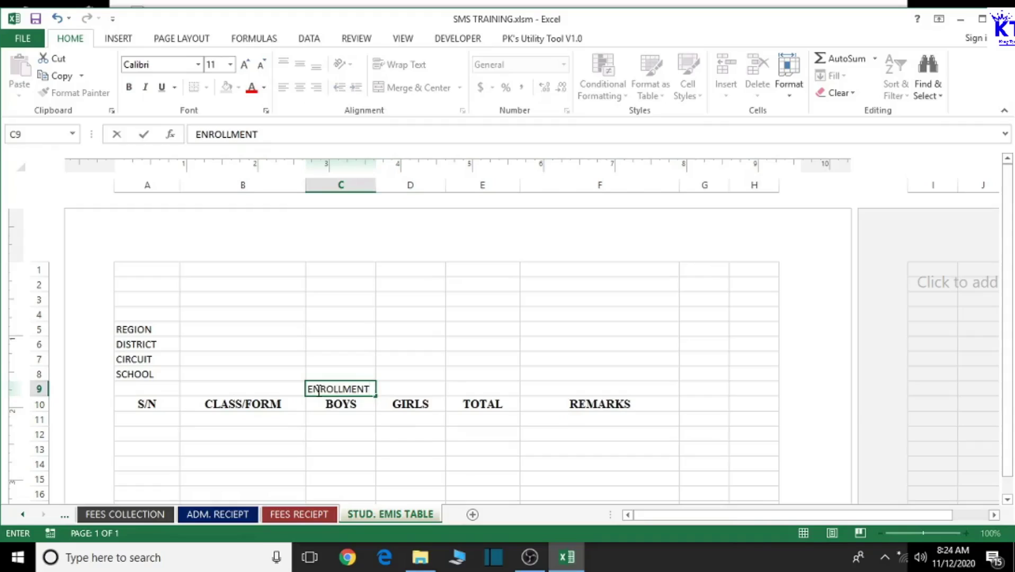
left_click(381, 447)
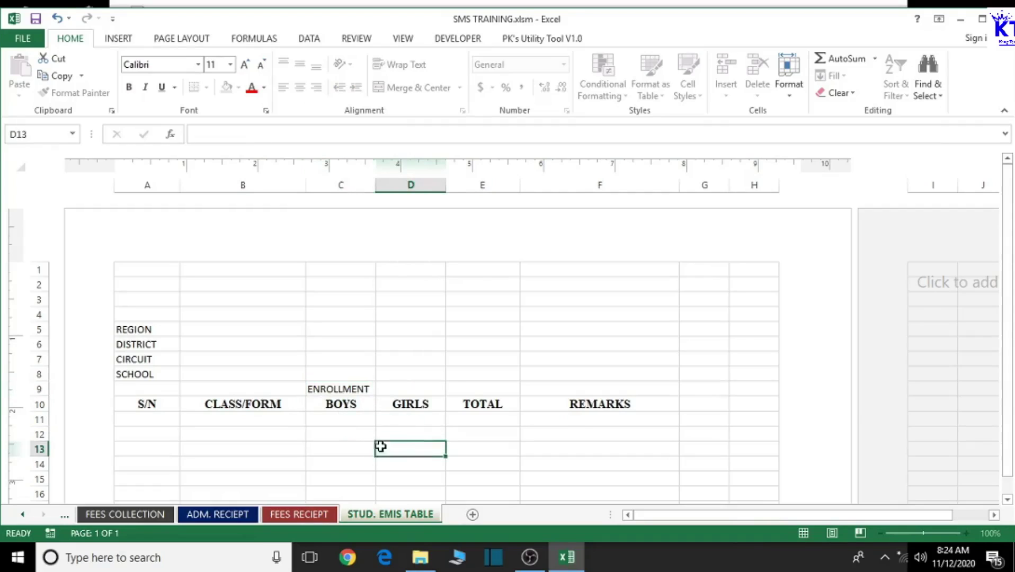
left_click(206, 392)
left_click(331, 461)
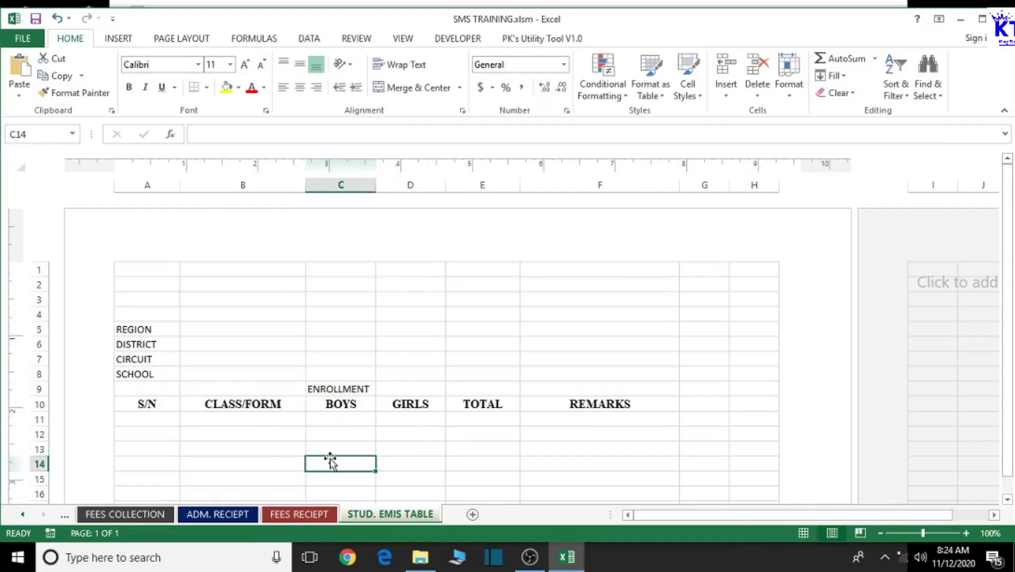
left_click_drag(319, 392, 471, 388)
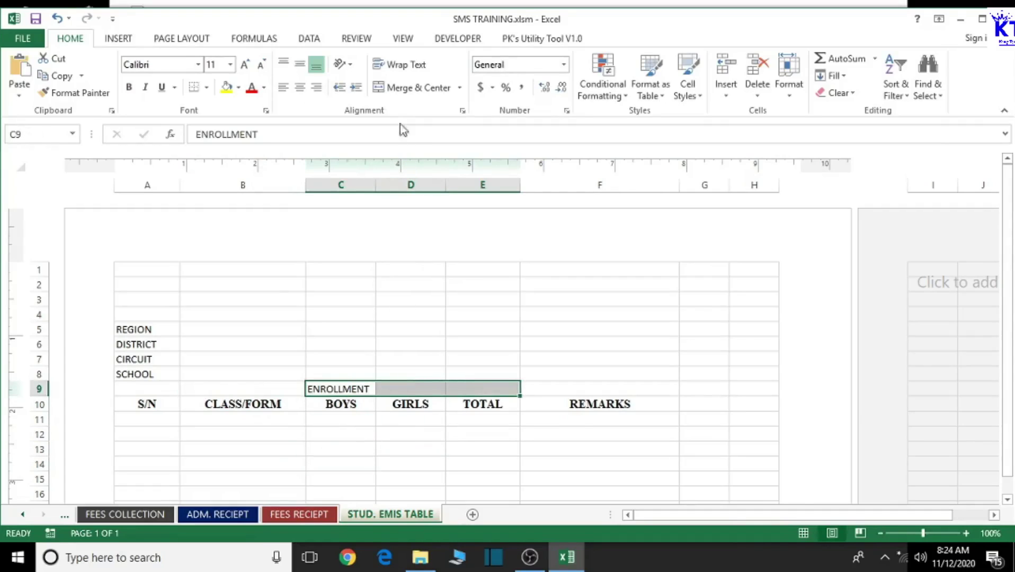
left_click(412, 88)
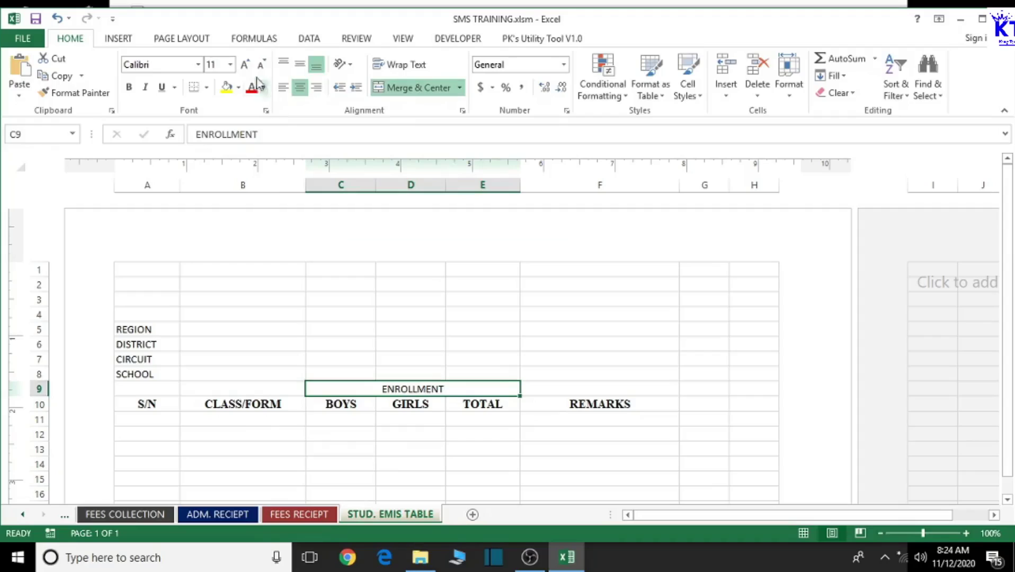
- Format the merged ENROLLMENT heading in Times New Roman at font size 16
left_click(243, 66)
left_click(243, 66)
left_click(242, 66)
left_click(167, 64)
type("Tim")
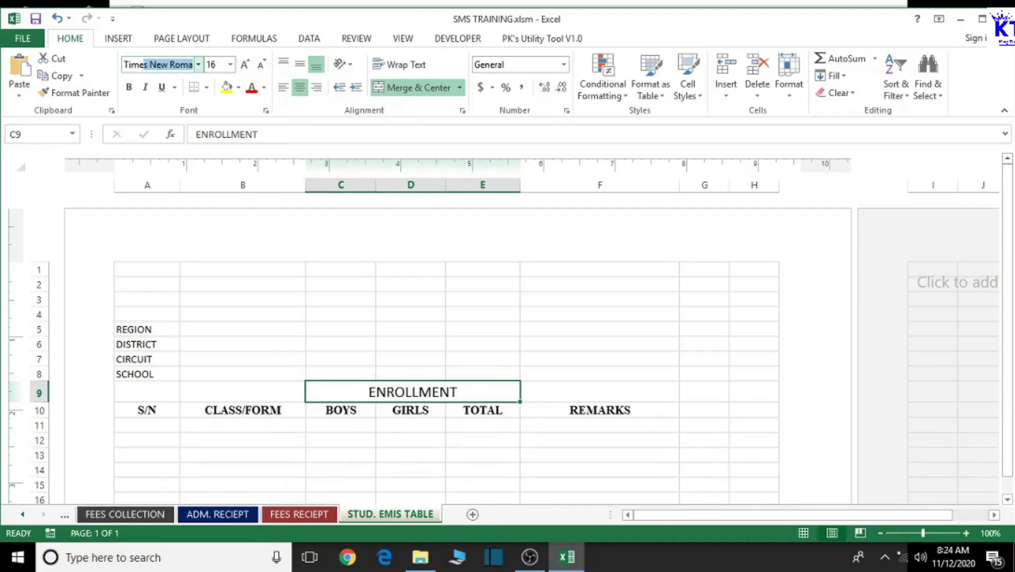
type("e")
key("Return")
- Make the ENROLLMENT heading bold and enlarge it to font size 20
left_click(125, 86)
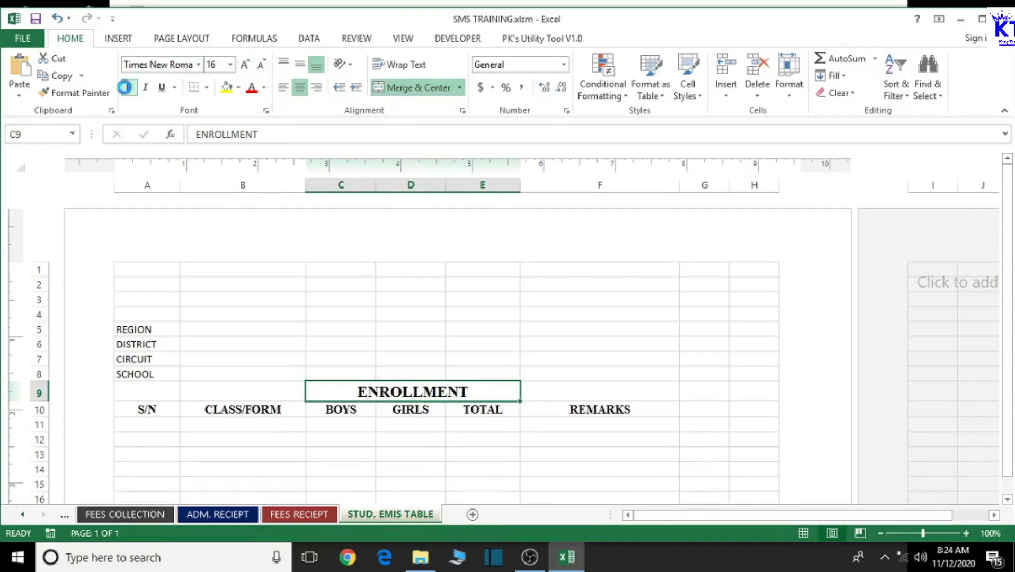
left_click(128, 87)
left_click(128, 86)
left_click(245, 64)
left_click(244, 64)
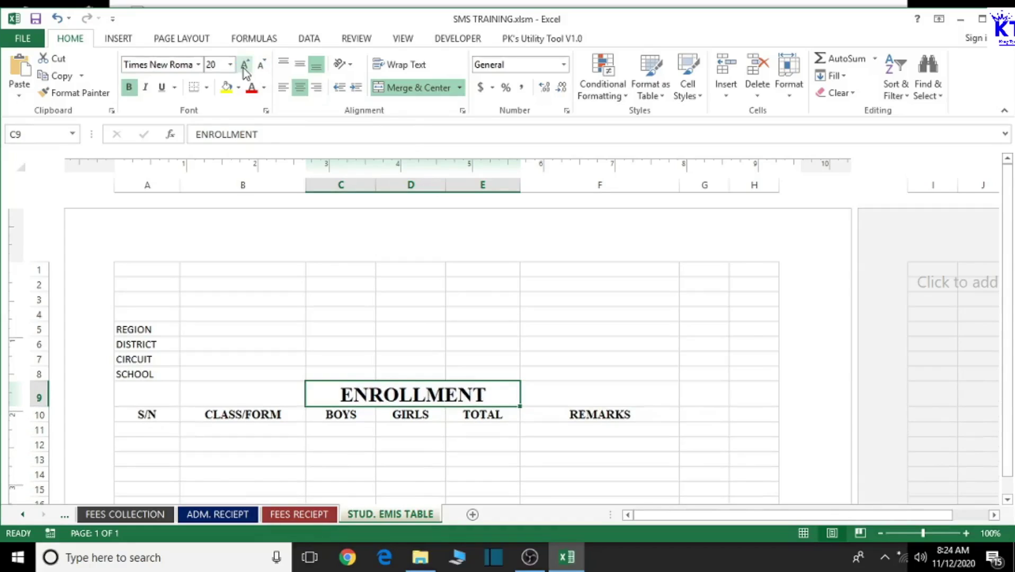
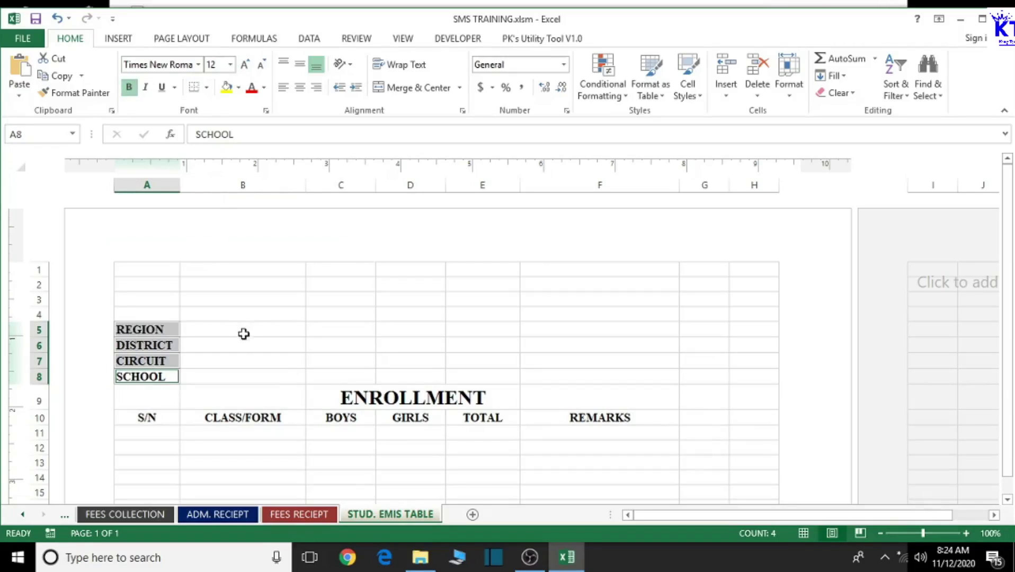
- Widen column A slightly to give the REGION to SCHOOL labels more room
left_click(236, 313)
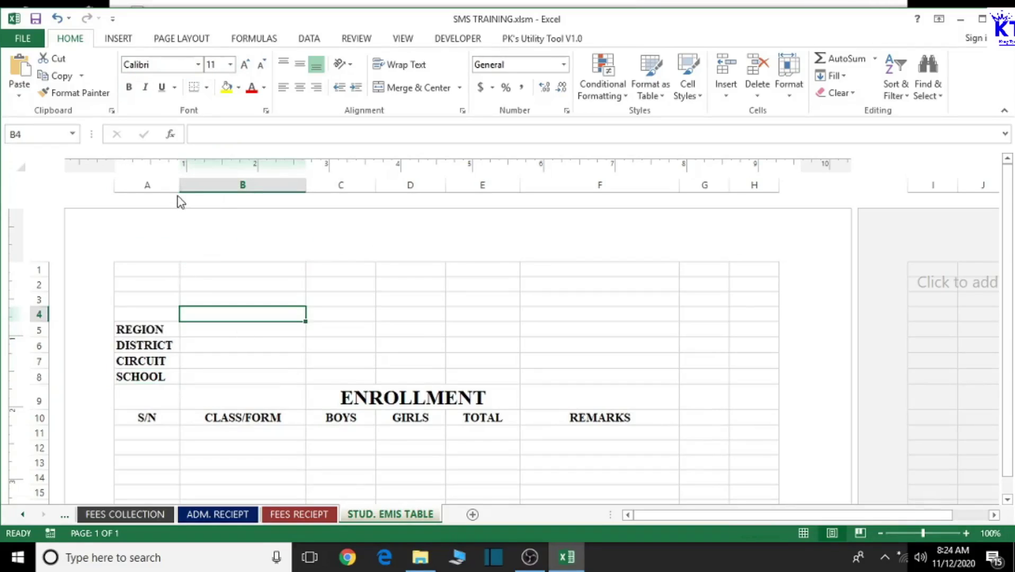
left_click_drag(179, 185, 191, 185)
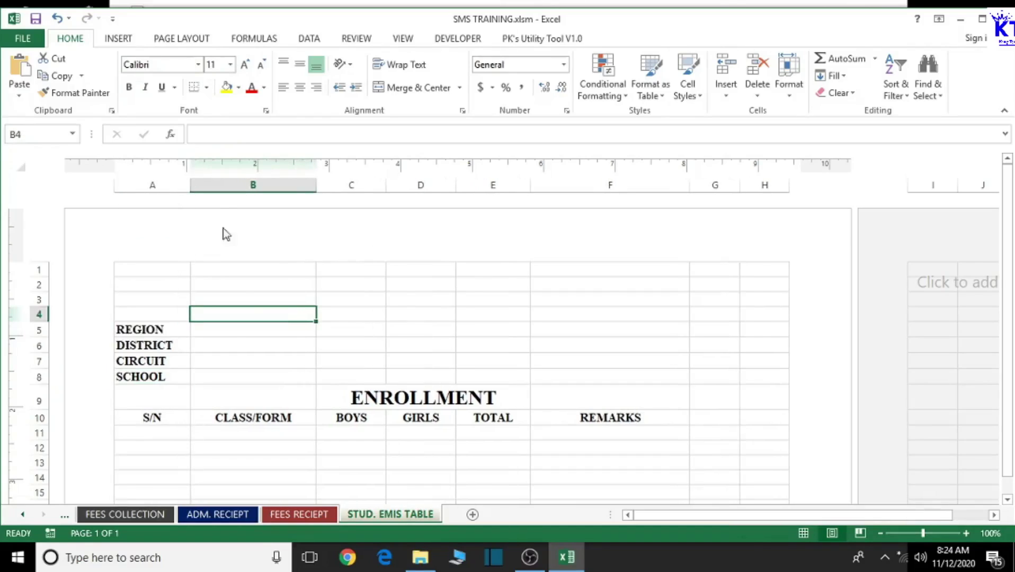
- Enter the sheet title STUDENT ENROLLMENT DATA FOR EMIS INFORMATION in cell B1
left_click(245, 268)
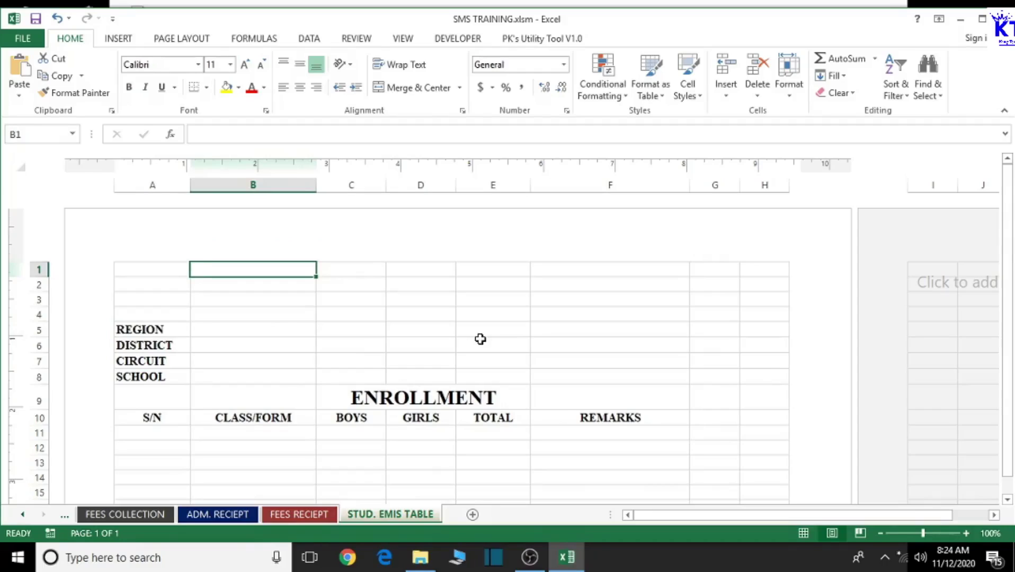
type("STUDENT")
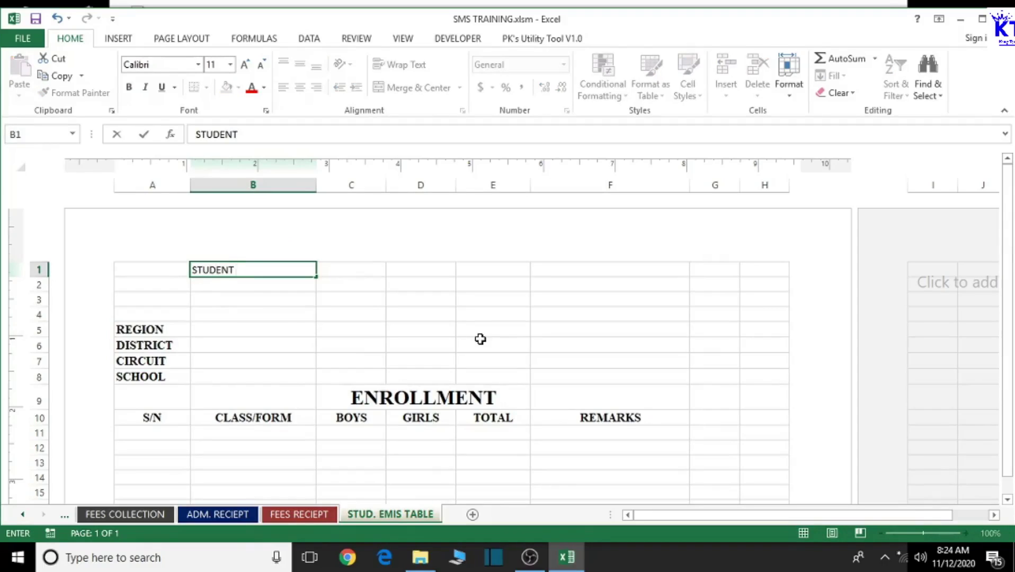
type(" ENROLLMENT")
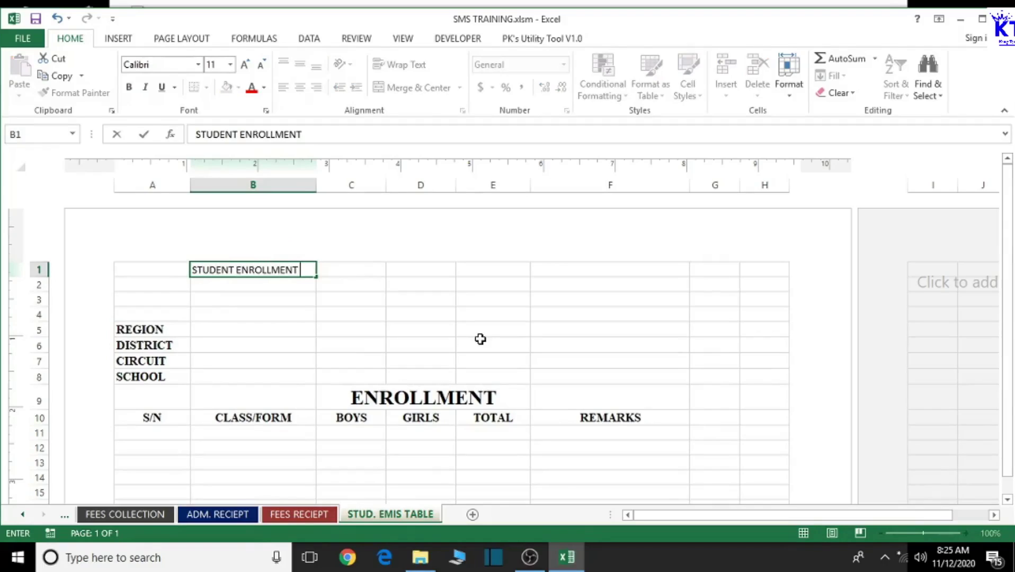
type(" DATA FOR ")
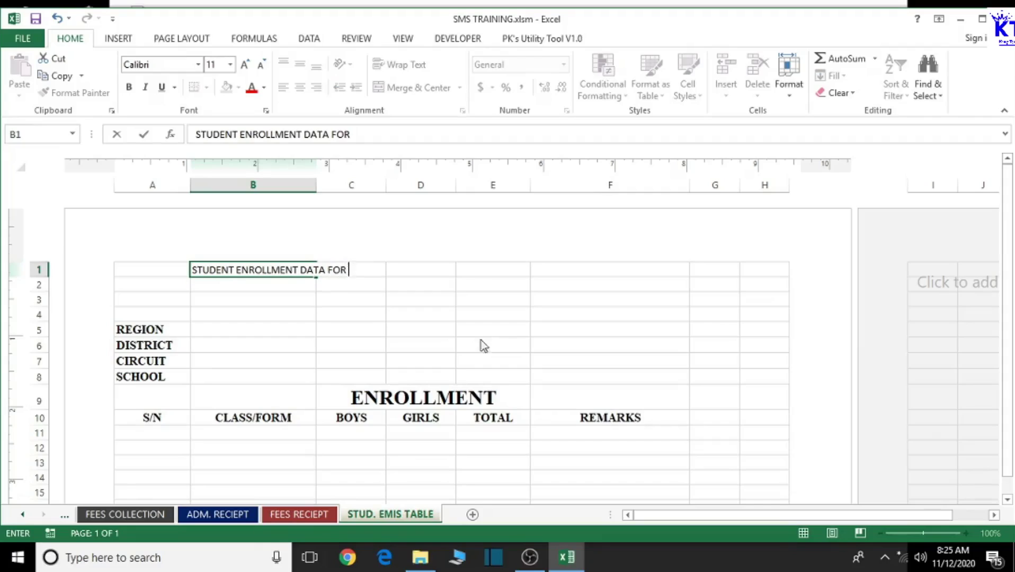
type("EMIS I")
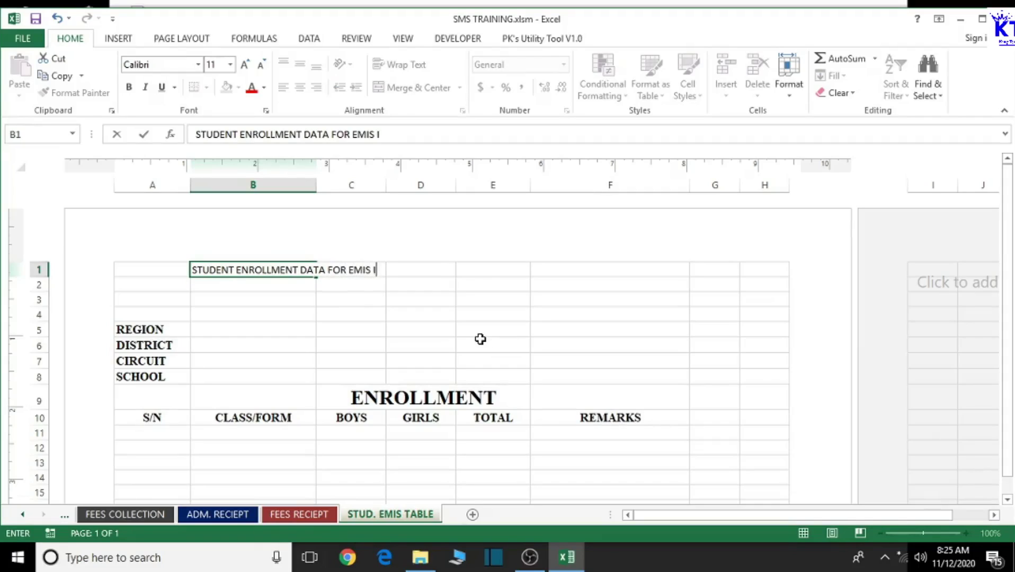
type("NFORMAT")
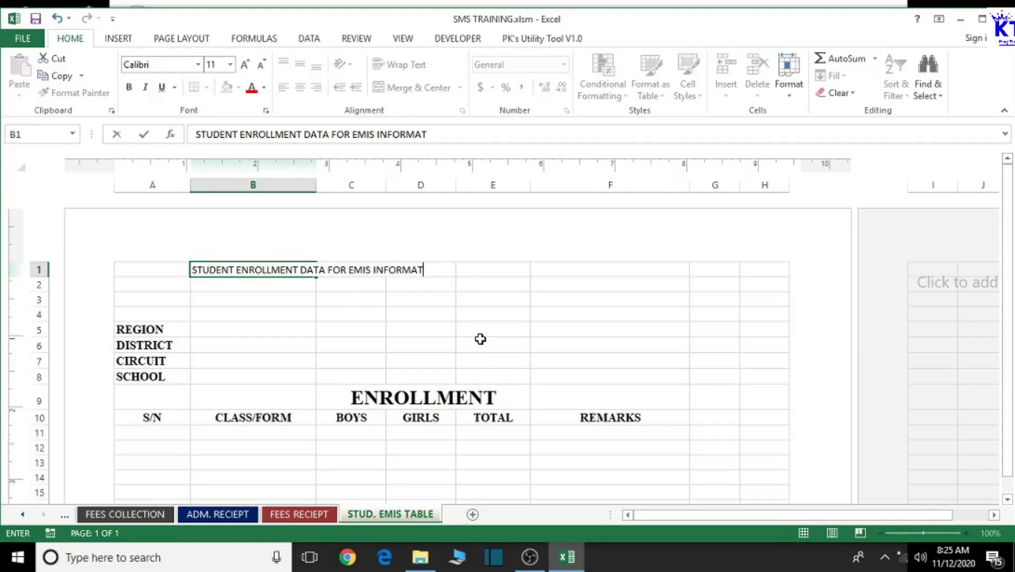
type("ION")
left_click(480, 339)
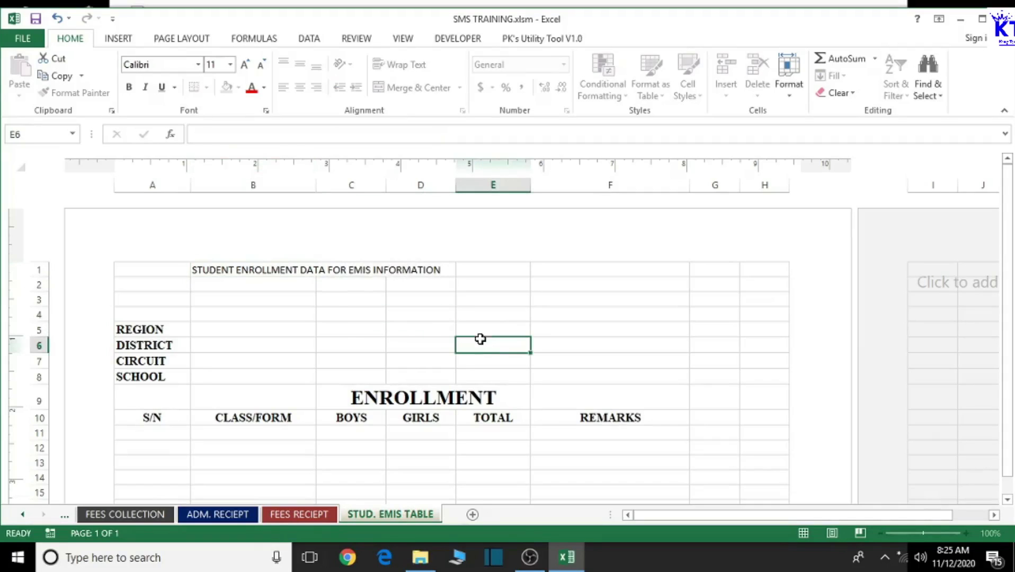
- Merge and center the sheet title across B1:F1
left_click(225, 272)
left_click_drag(225, 272, 643, 270)
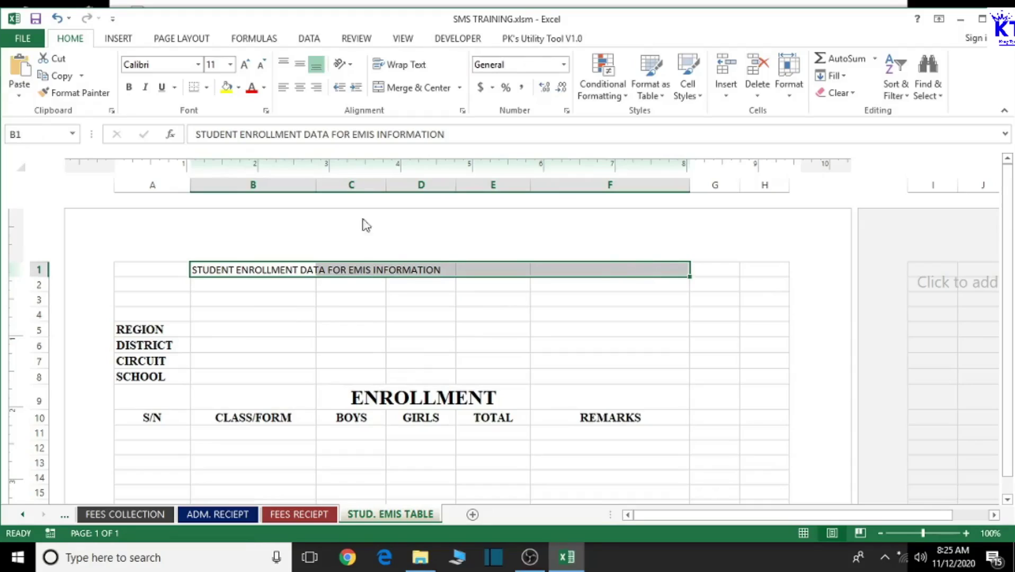
left_click(419, 90)
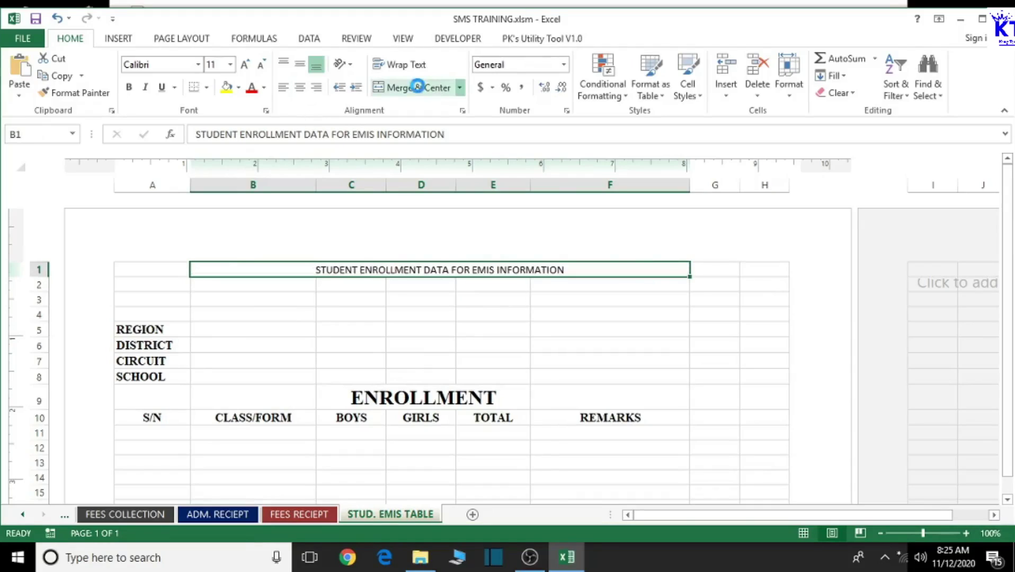
- Format the merged sheet title as bold Times New Roman at font size 16
left_click(246, 65)
left_click(245, 66)
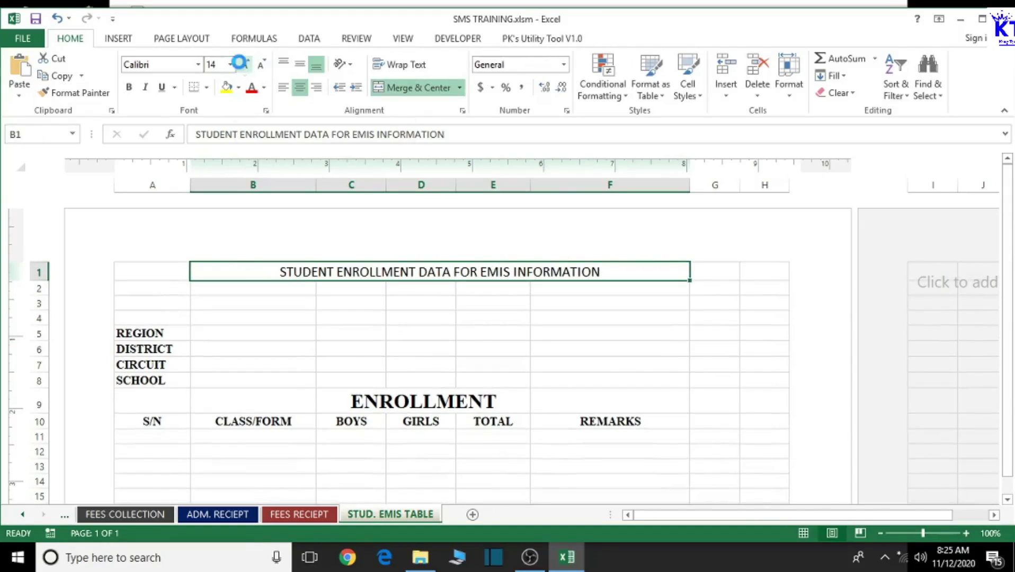
left_click(244, 65)
left_click(165, 66)
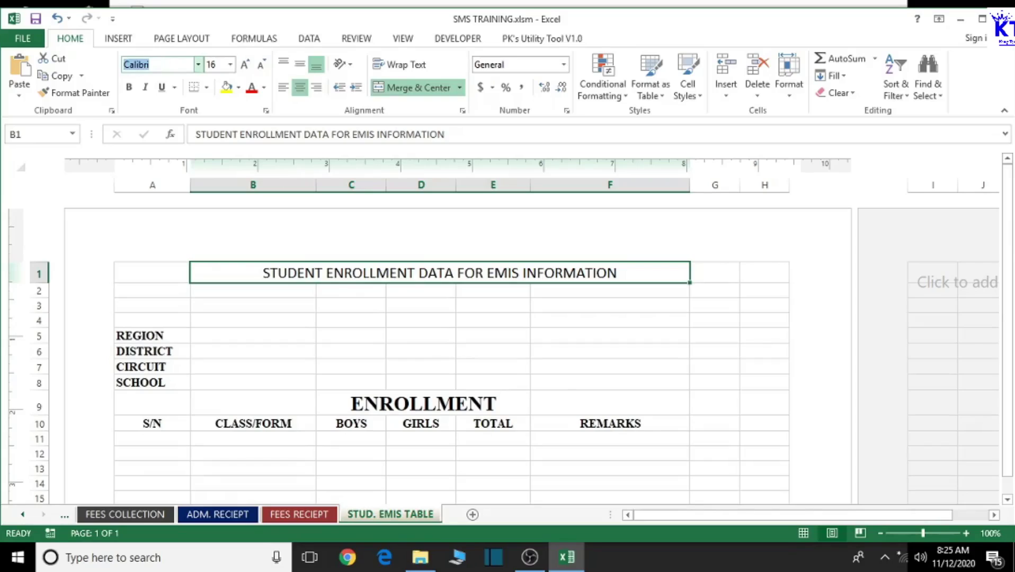
type("Times New Roma")
key("Return")
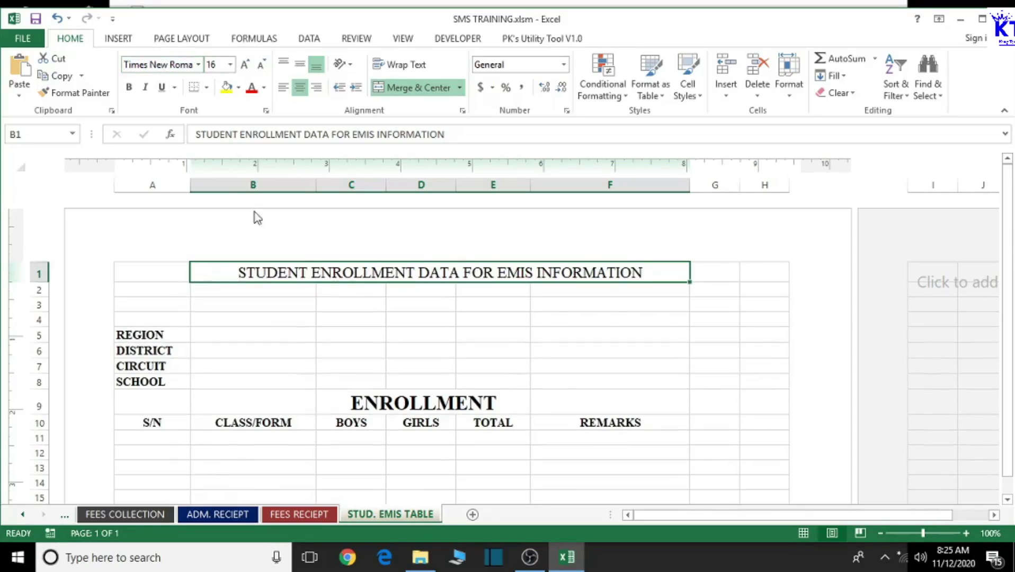
left_click(130, 87)
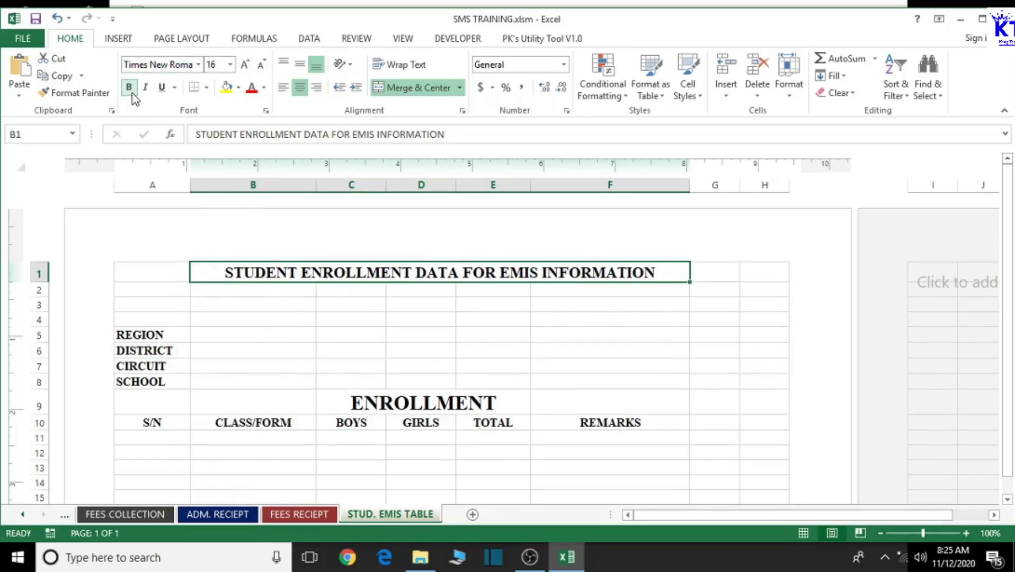
left_click(396, 347)
- Give the merged sheet title in B1:F1 a dark blue fill and white font color
left_click(229, 277)
left_click(239, 87)
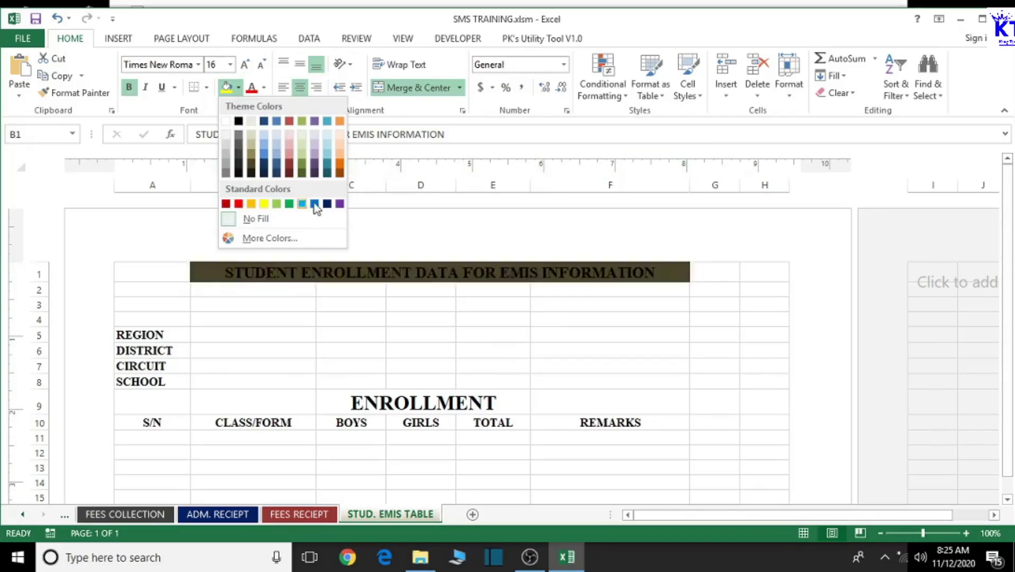
left_click(327, 204)
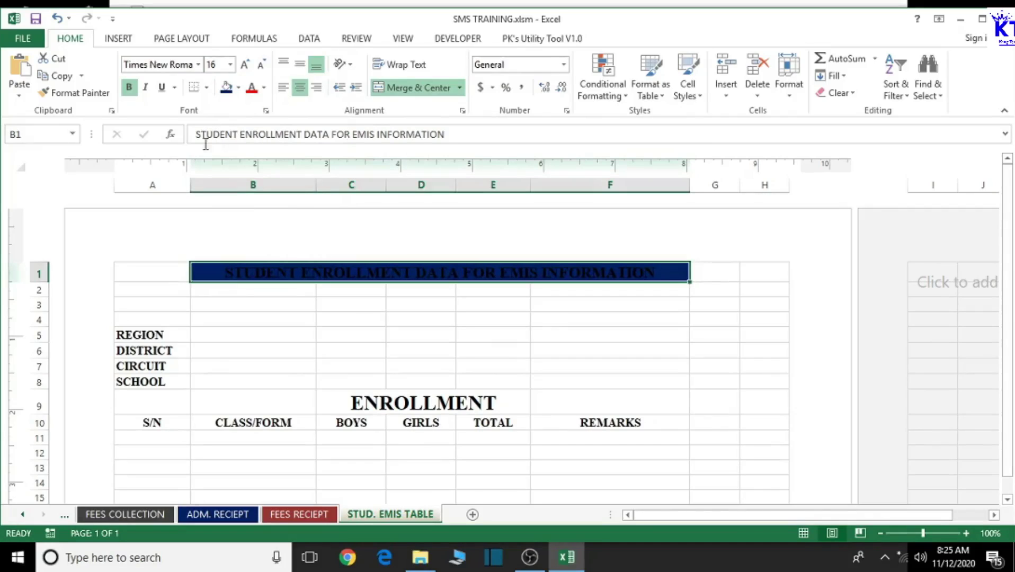
left_click(264, 88)
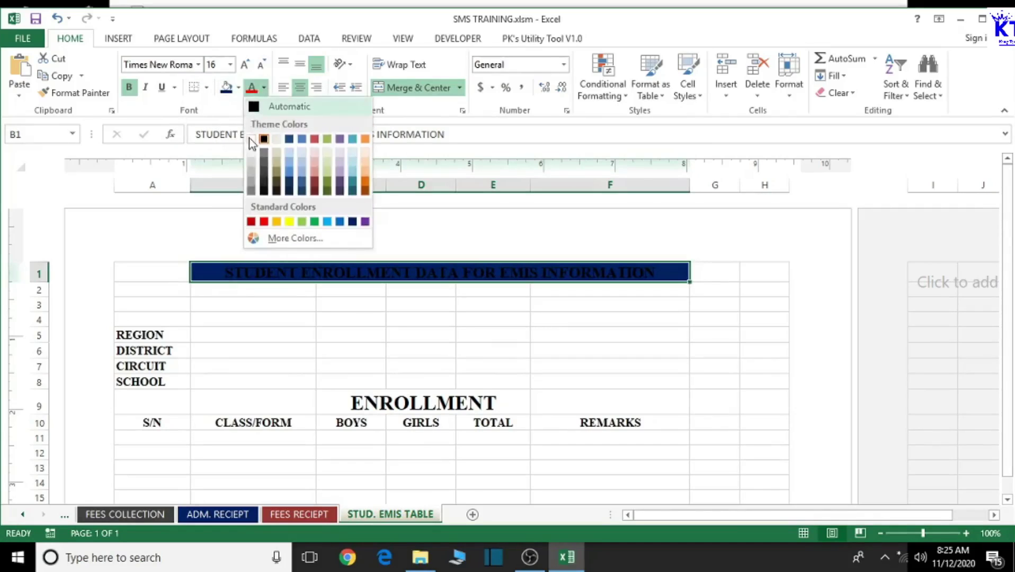
left_click(251, 139)
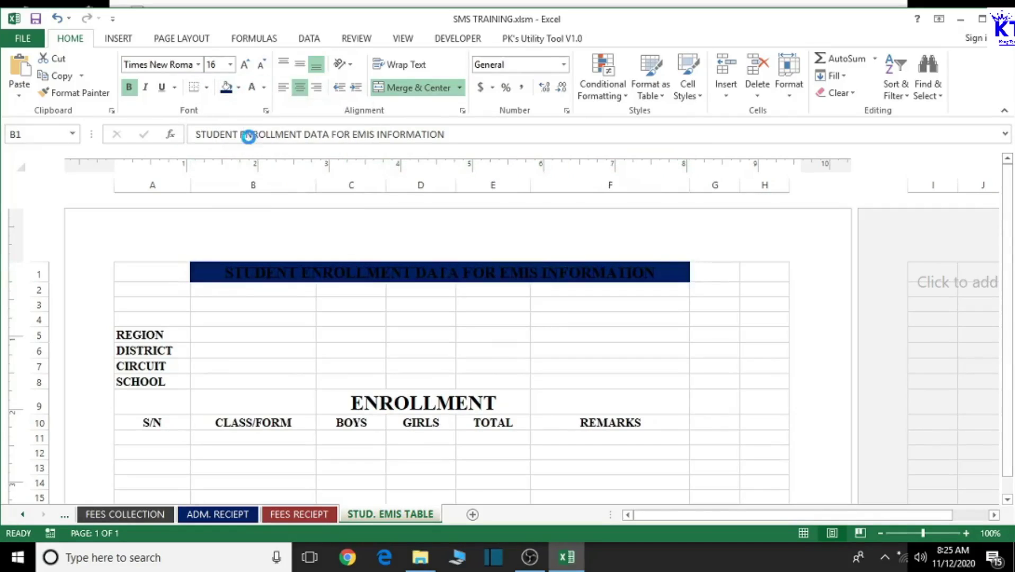
left_click(338, 324)
- Enter 1 and 2 under S/N in A11:A12 and fill the number series down to 12 in A22
scroll(478, 374, "down", 2)
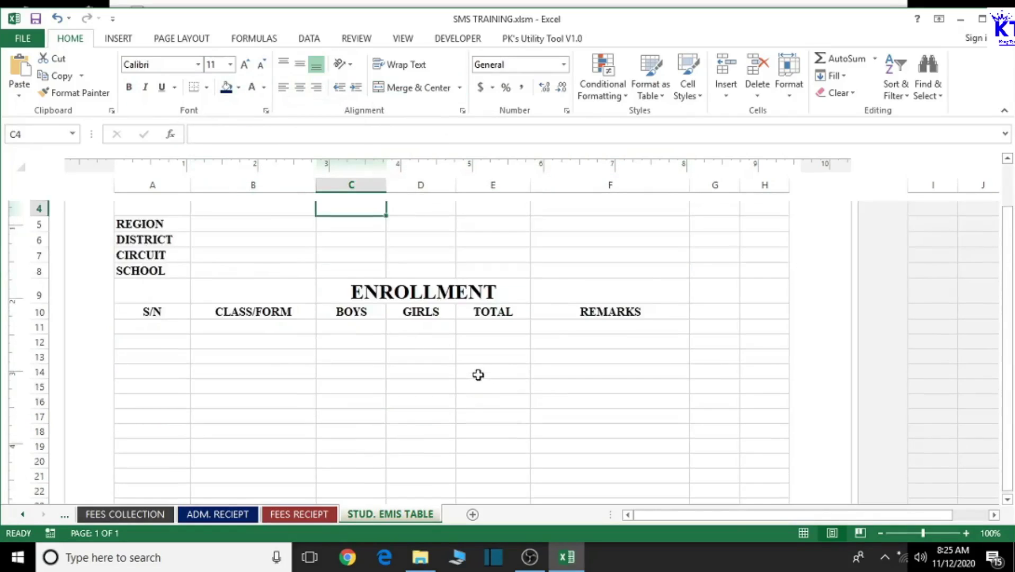
scroll(478, 375, "down", 4)
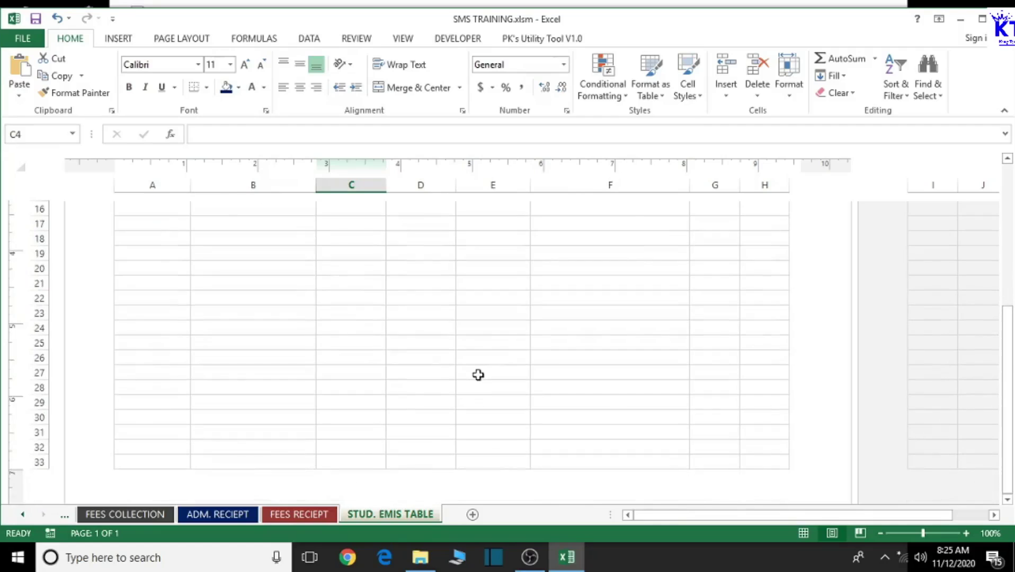
scroll(478, 375, "up", 2)
scroll(479, 375, "up", 1)
scroll(478, 375, "up", 1)
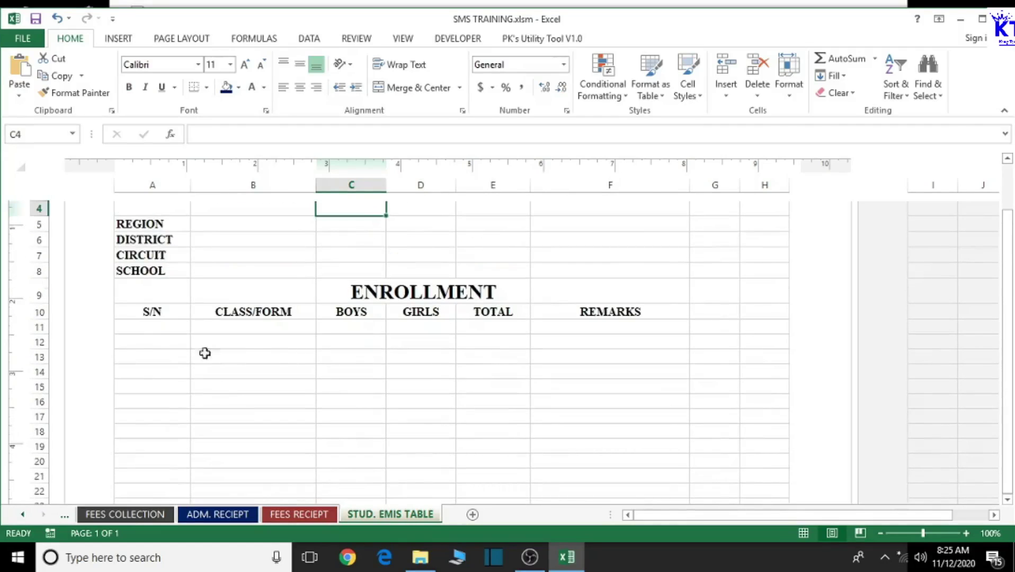
left_click(146, 329)
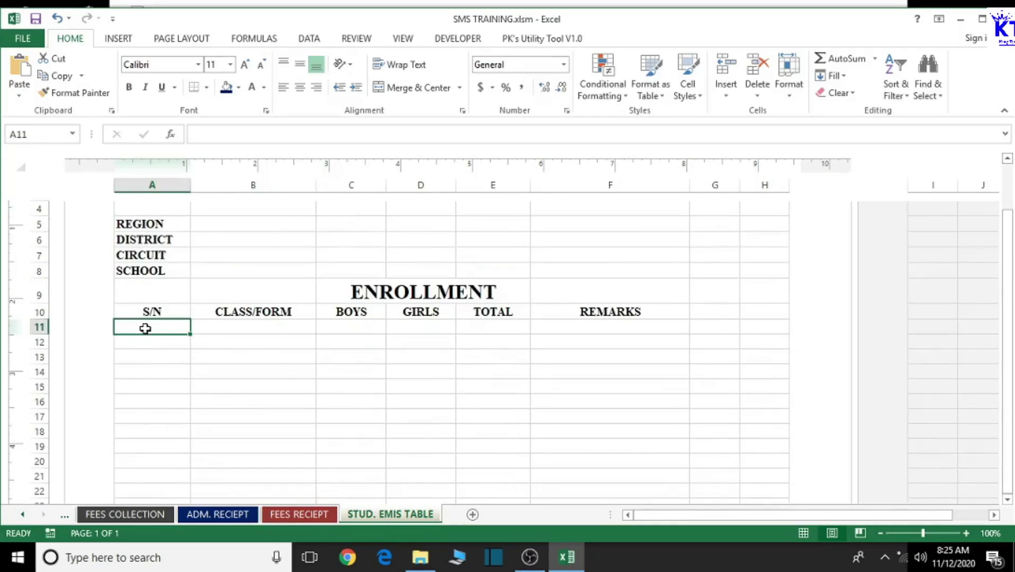
type("1")
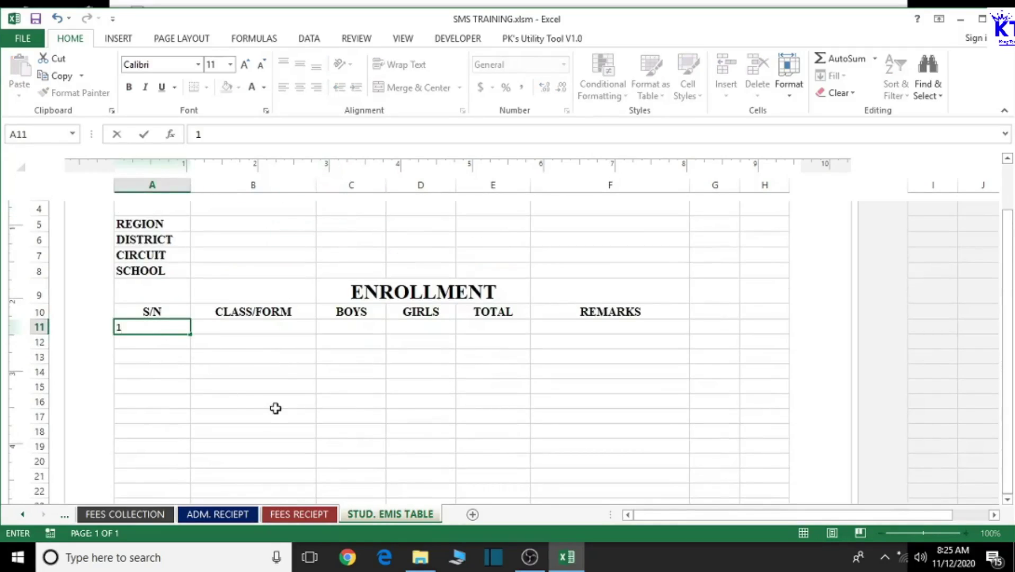
key("BackSpace")
type("1")
key("Return")
type("2")
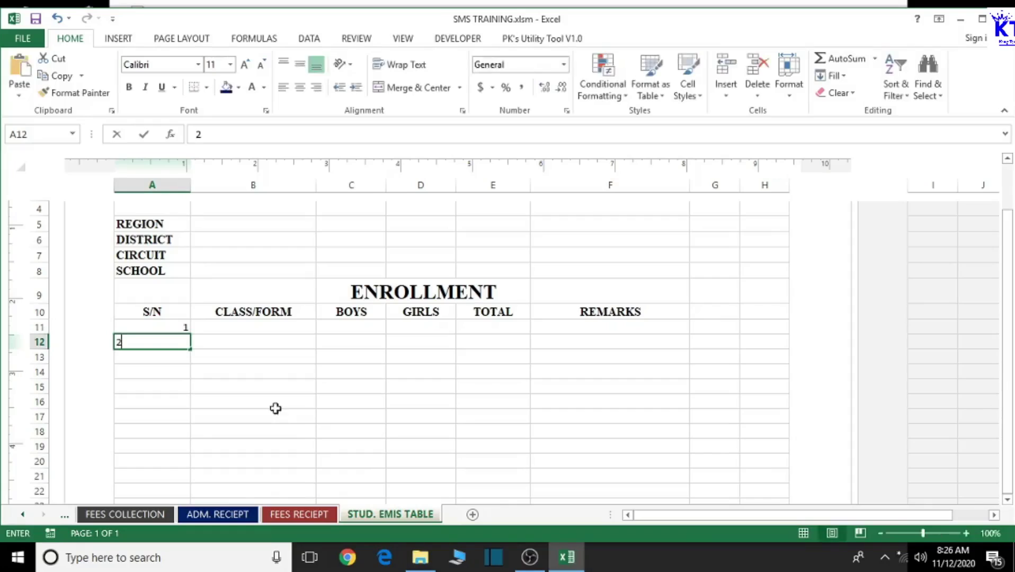
key("Return")
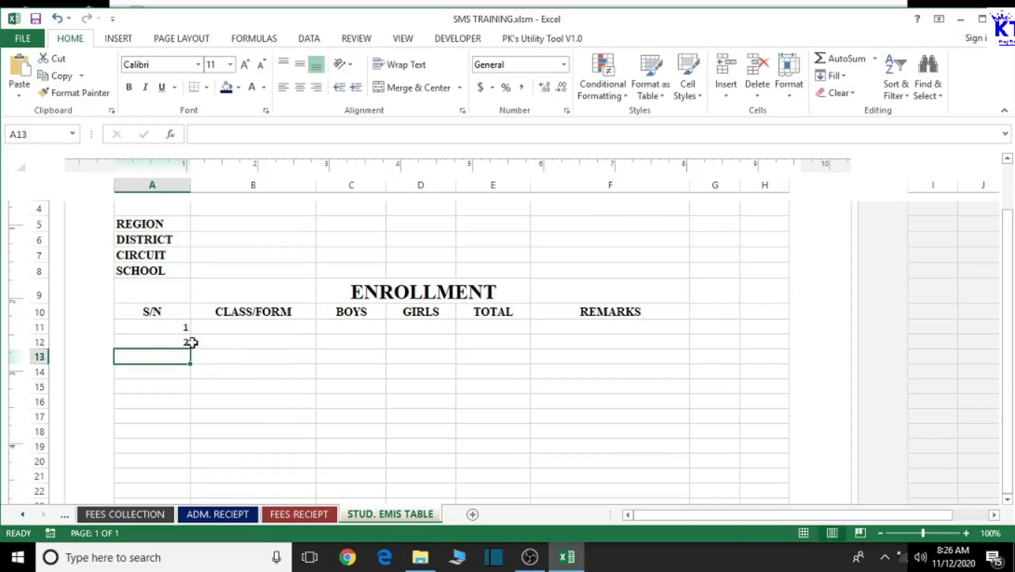
left_click_drag(165, 329, 190, 496)
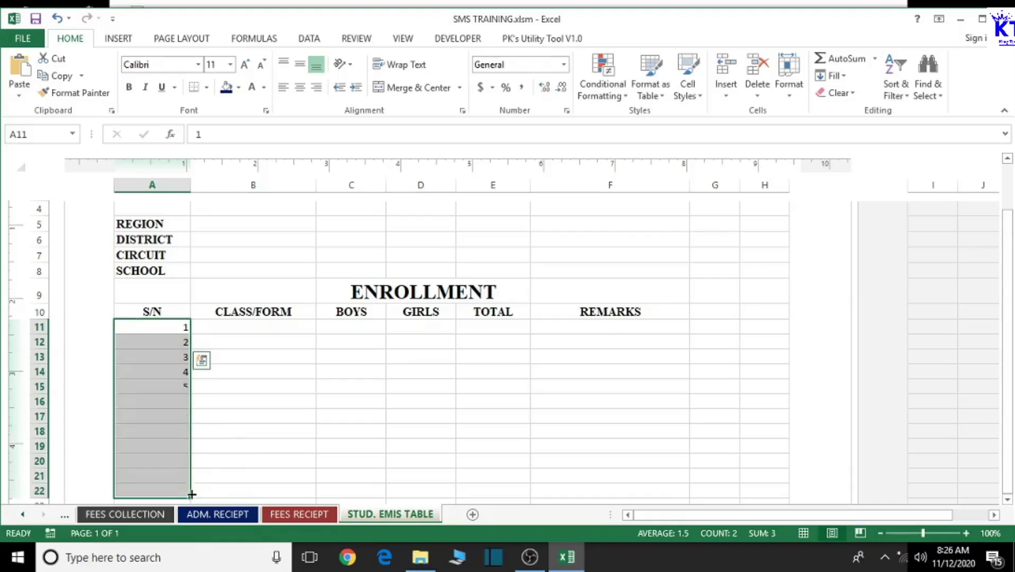
left_click(257, 456)
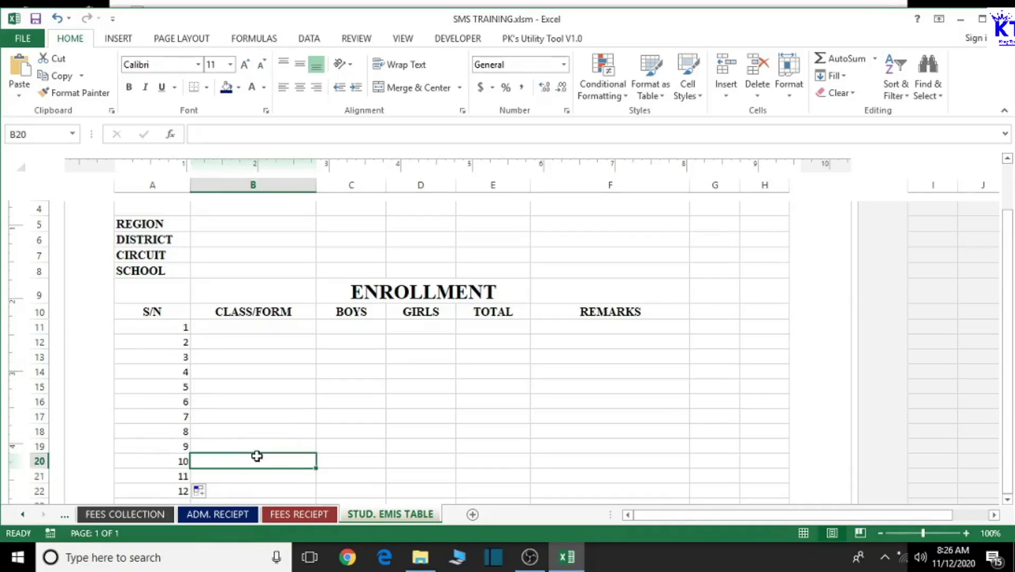
- Enter KG ONE and KG TWO under CLASS/FORM in cells B11 and B12
left_click(248, 327)
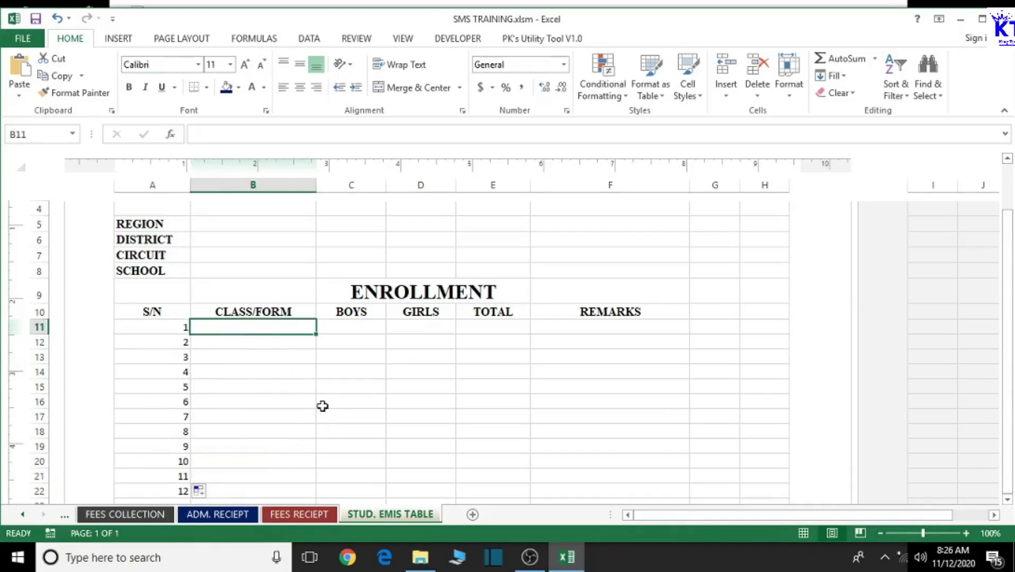
type("KG ONE")
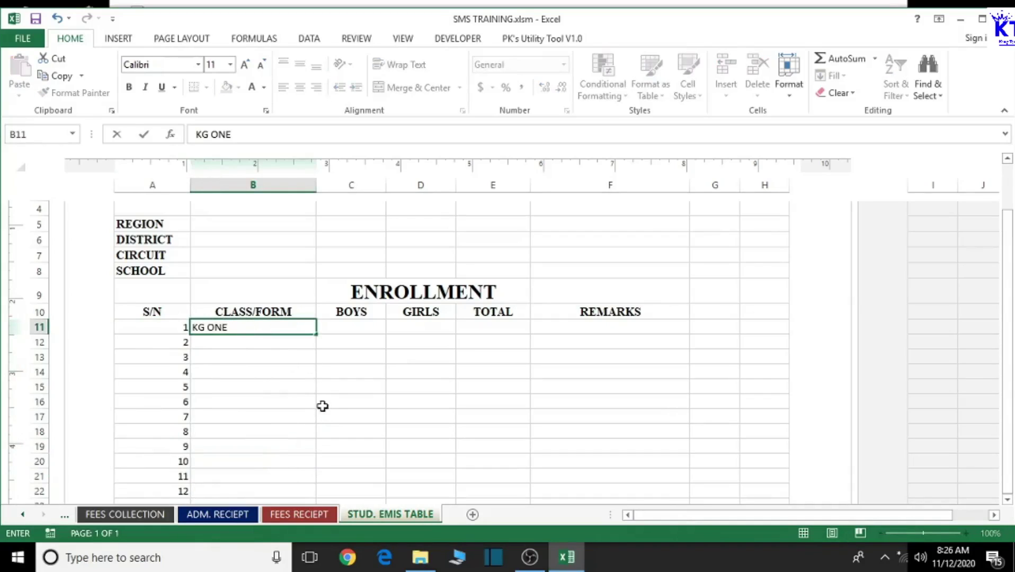
key("Return")
type("K")
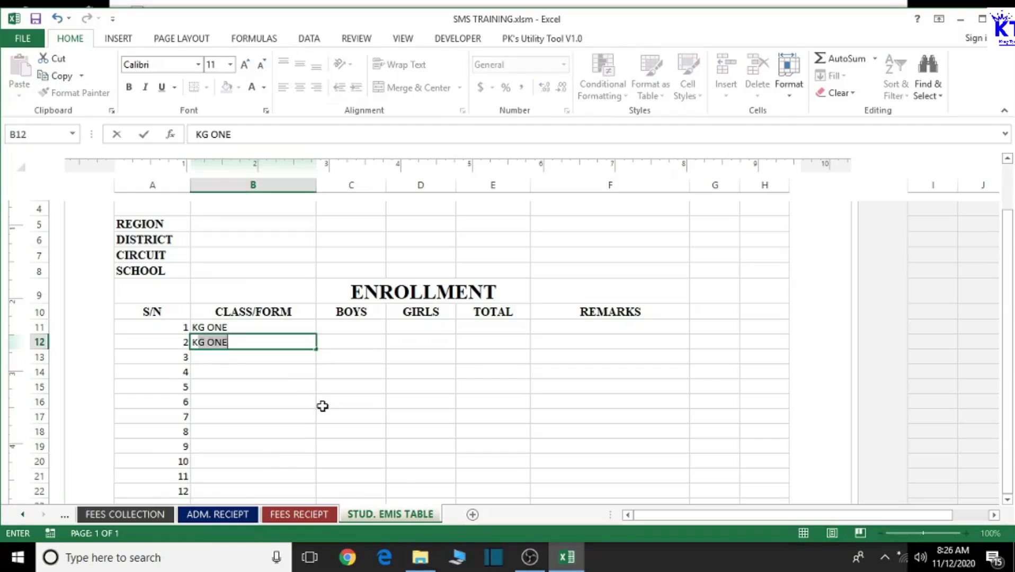
type("G TWO")
key("Return")
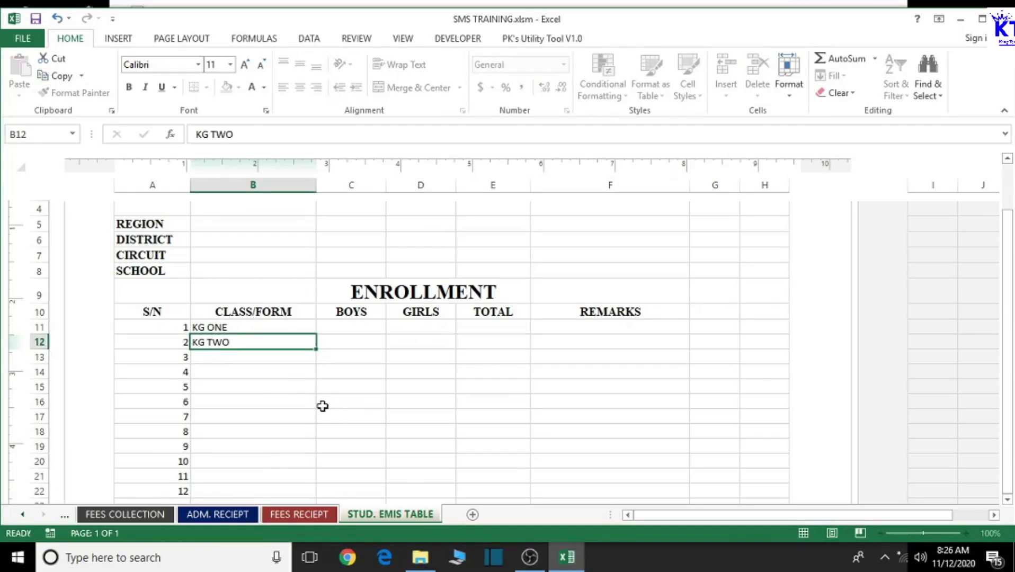
- Enter BASIC ONE, BASIC TWO and BASIC THREE in cells B13 to B15 of the CLASS/FORM column
type("BASI")
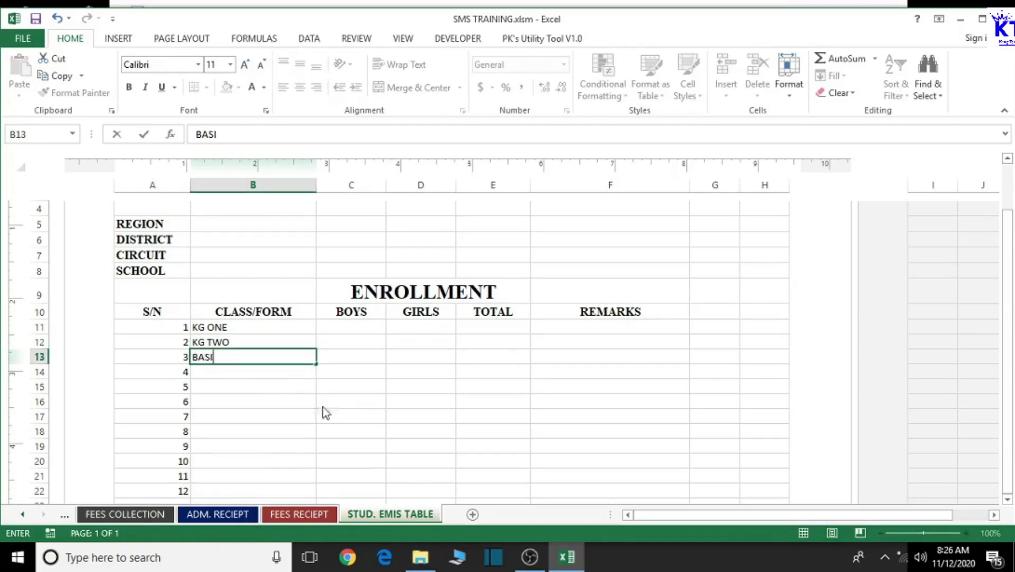
type("C ONE")
key("Return")
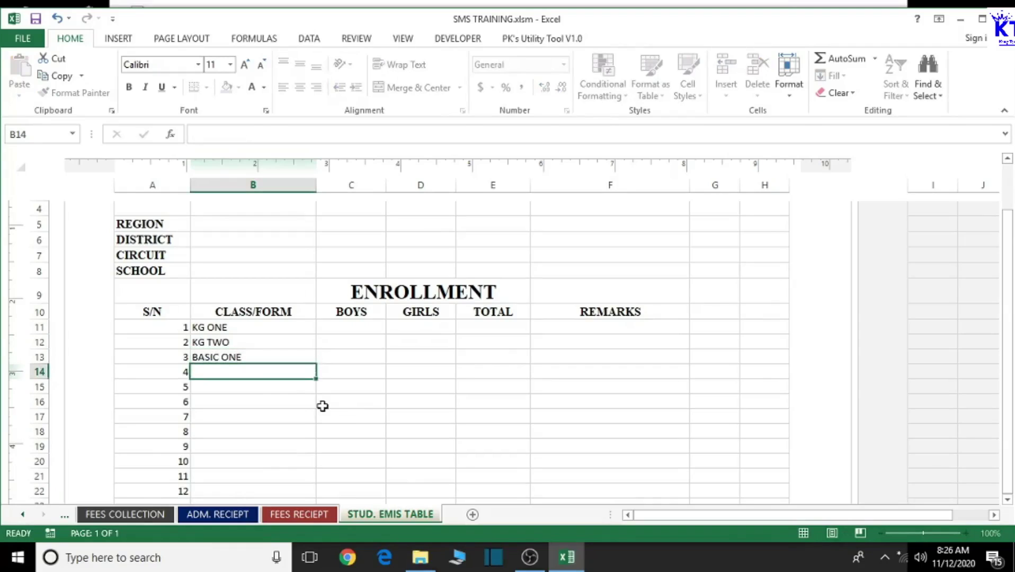
type("BASIC ")
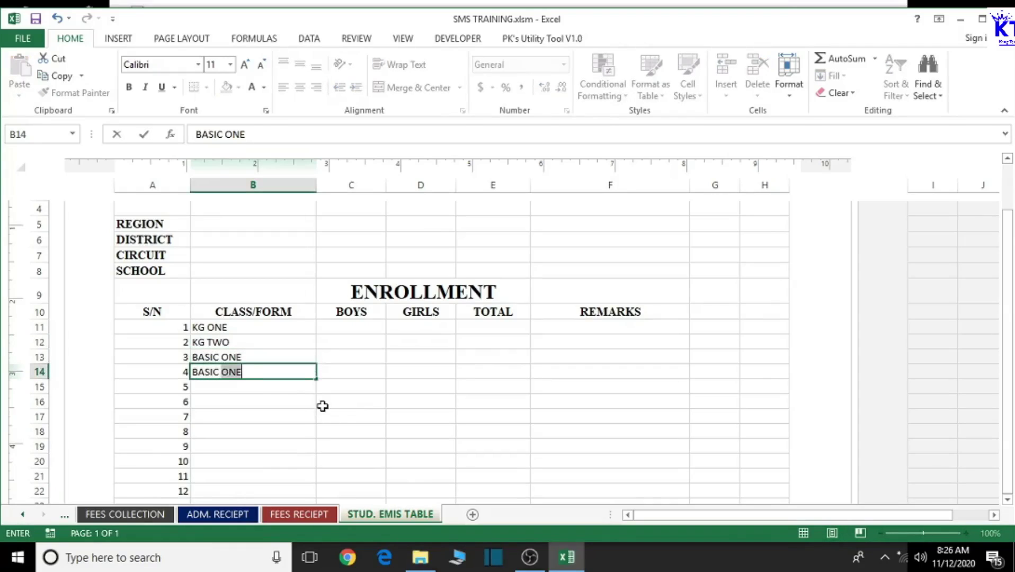
type("TWO")
key("Return")
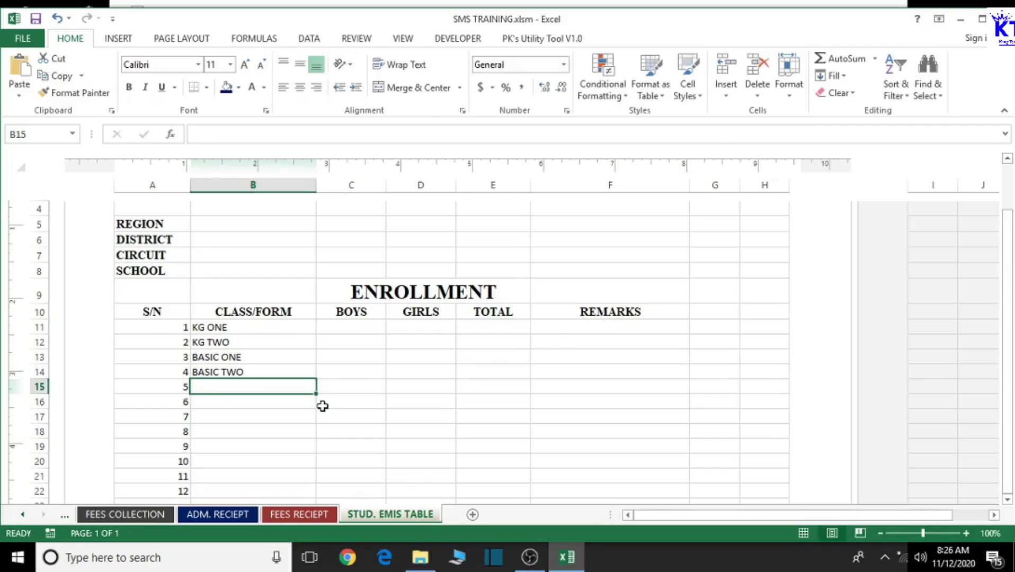
type("BASIC T")
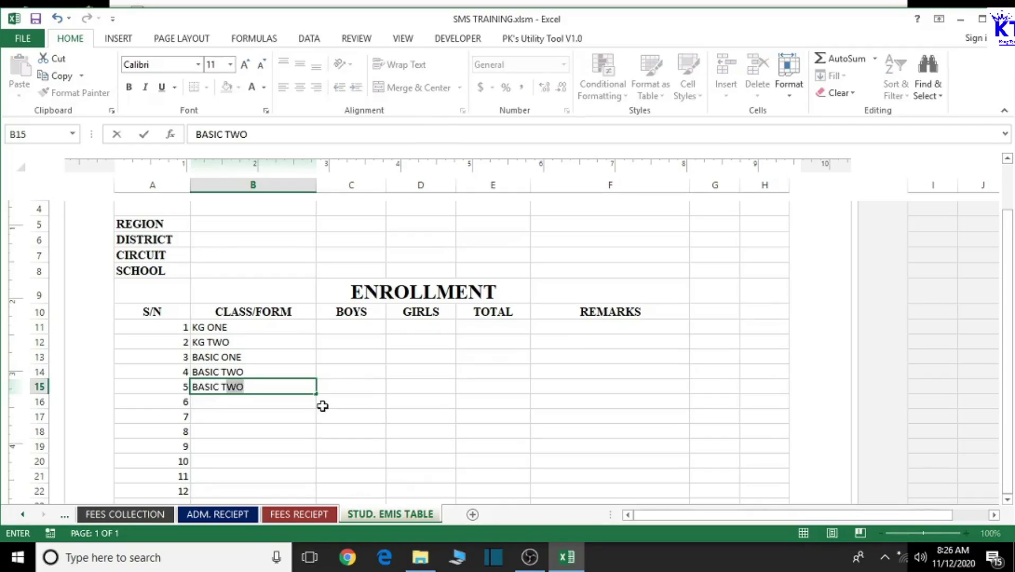
type("HREE")
key("Return")
- Enter BASIC FOUR BASIC FIVE in cell B16 of the CLASS/FORM column
type("BASI")
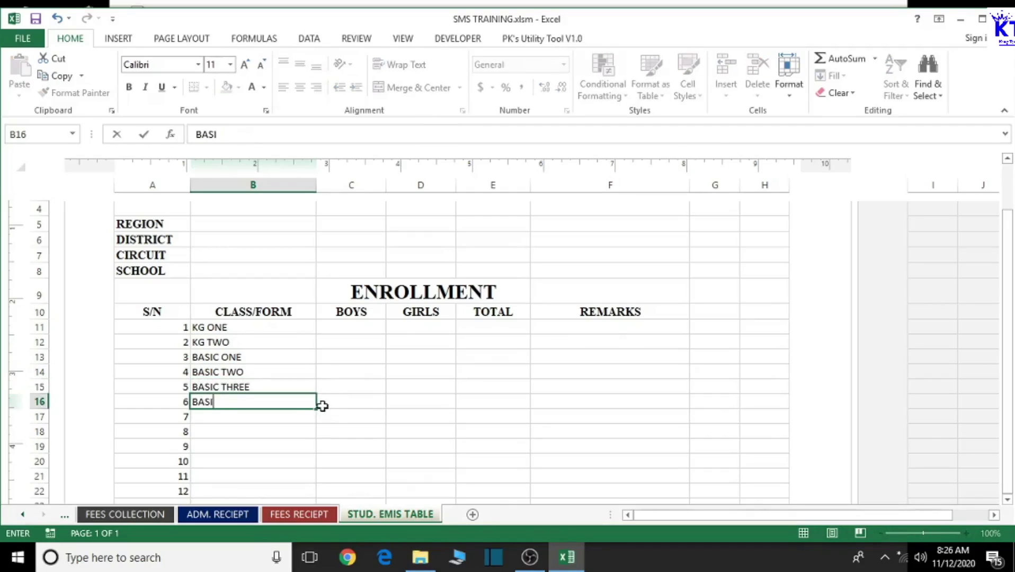
type("C FOUR")
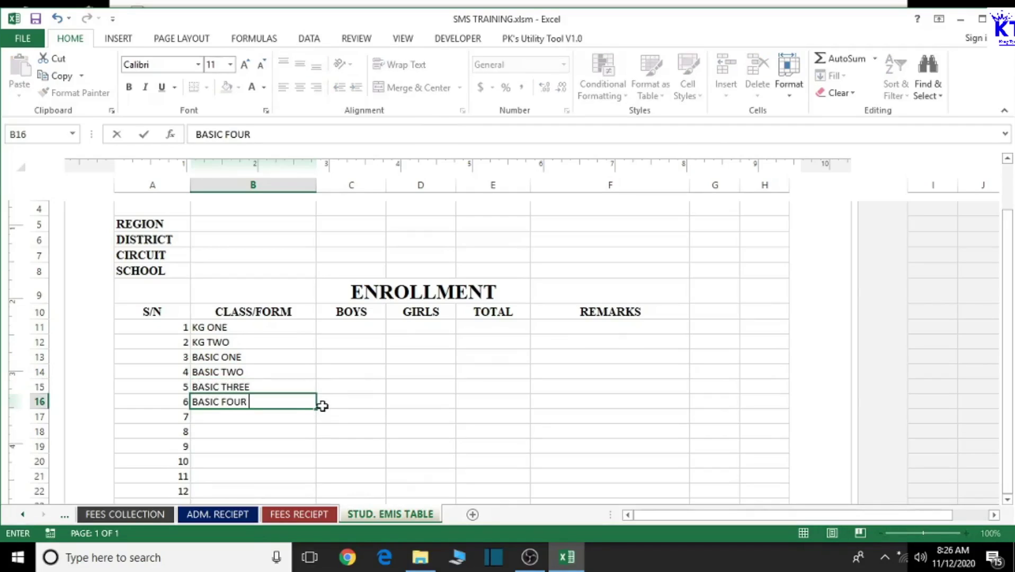
type(" BASIC FIVE")
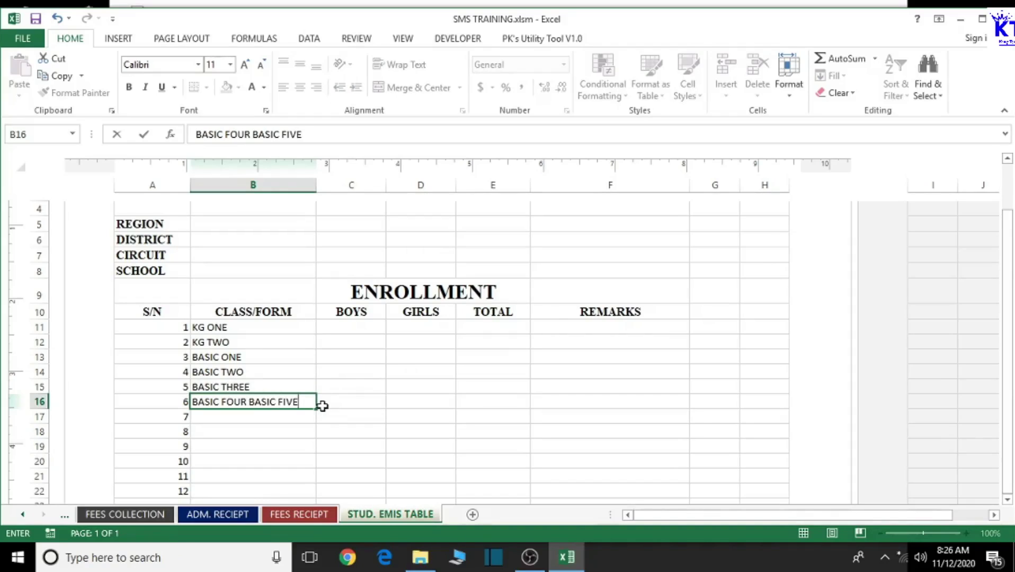
key("Return")
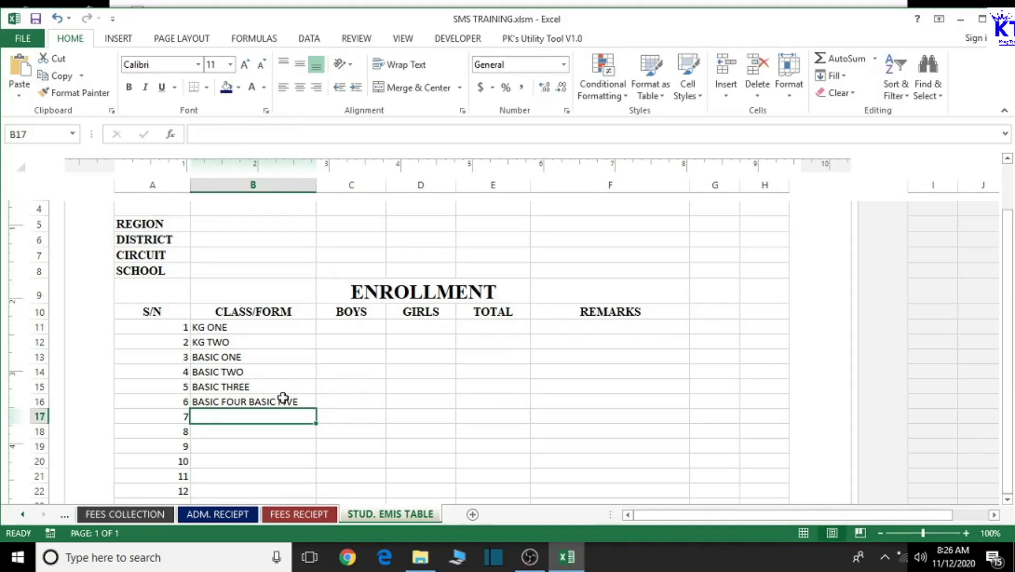
- Remove the extra BASIC FIVE from cell B16 so the entry reads BASIC FOUR
left_click(284, 402)
double_click(297, 404)
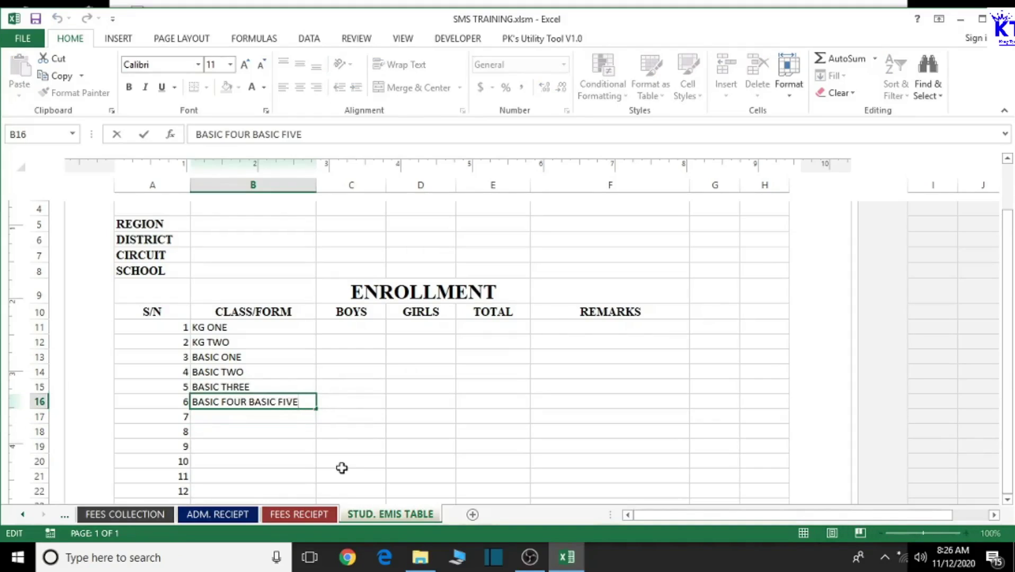
key("BackSpace")
key("BackSpace")
key("BackSpace")
key("BackSpace")
key("BackSpace")
key("BackSpace")
key("BackSpace")
key("BackSpace")
key("BackSpace")
key("BackSpace")
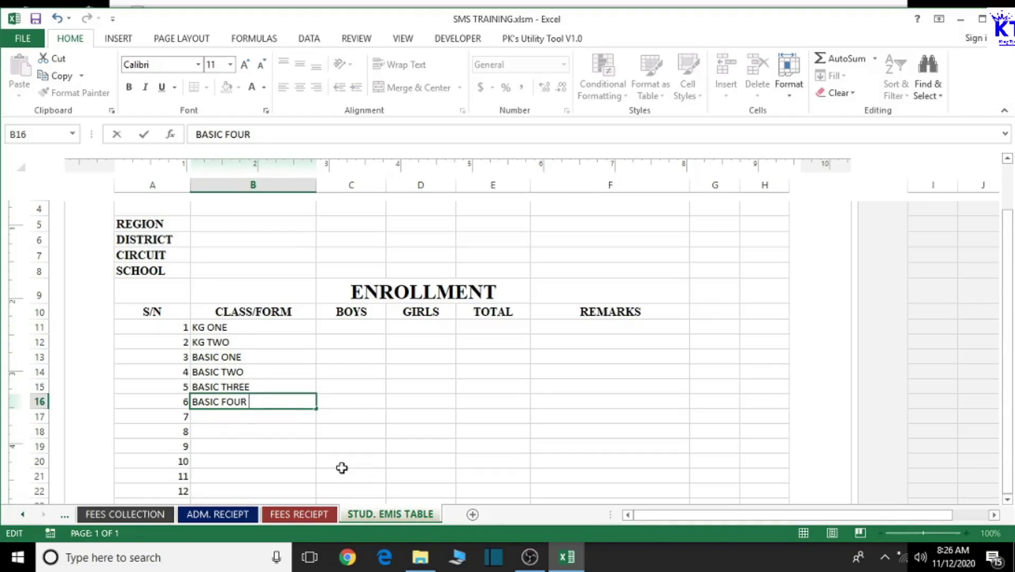
left_click(281, 461)
- Enter BASIC FIVE and BASIC SIX in cells B17 and B18 of the CLASS/FORM column
left_click(270, 418)
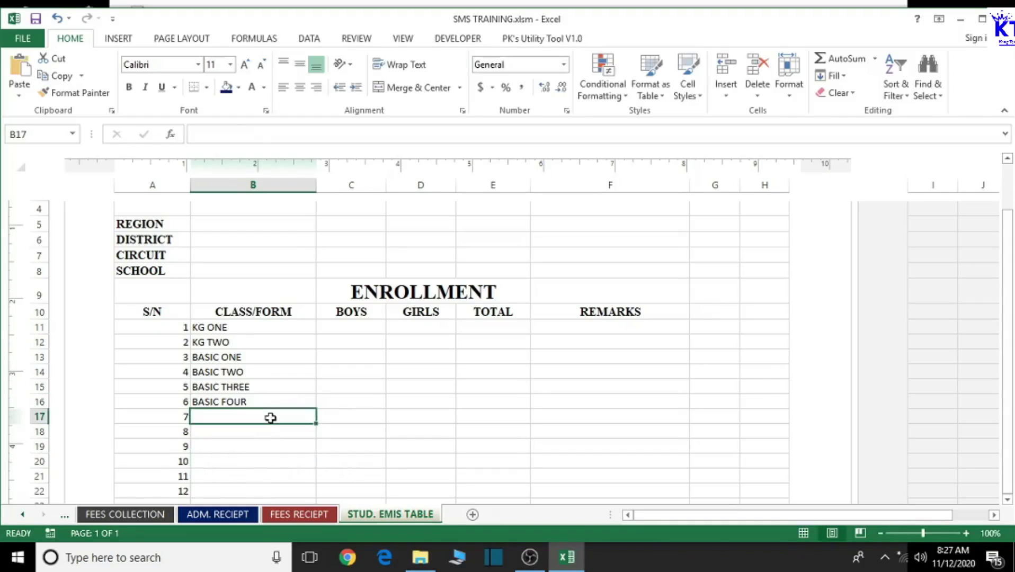
type("BASIC")
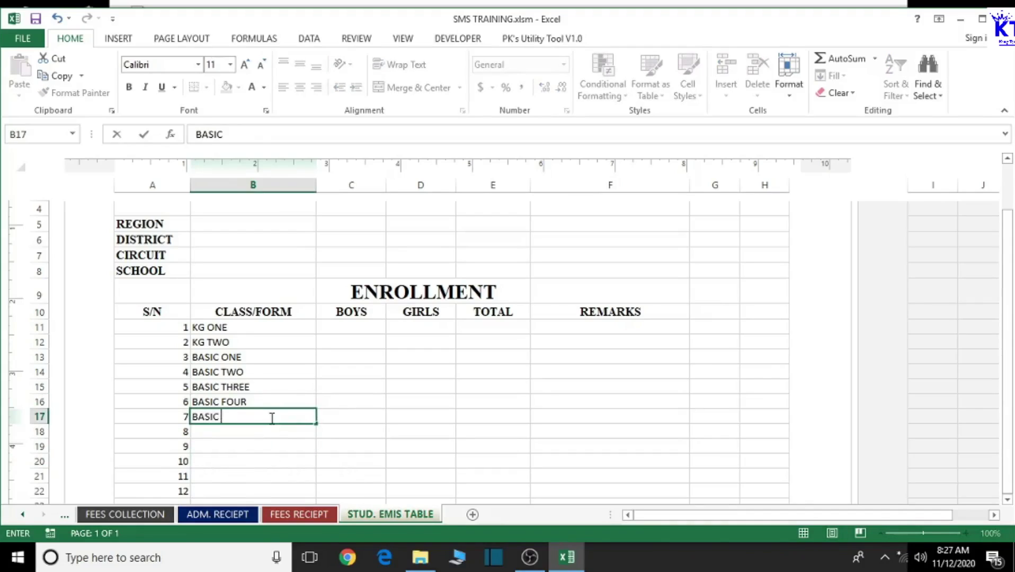
type(" FIVE")
key("Return")
type("BASIC")
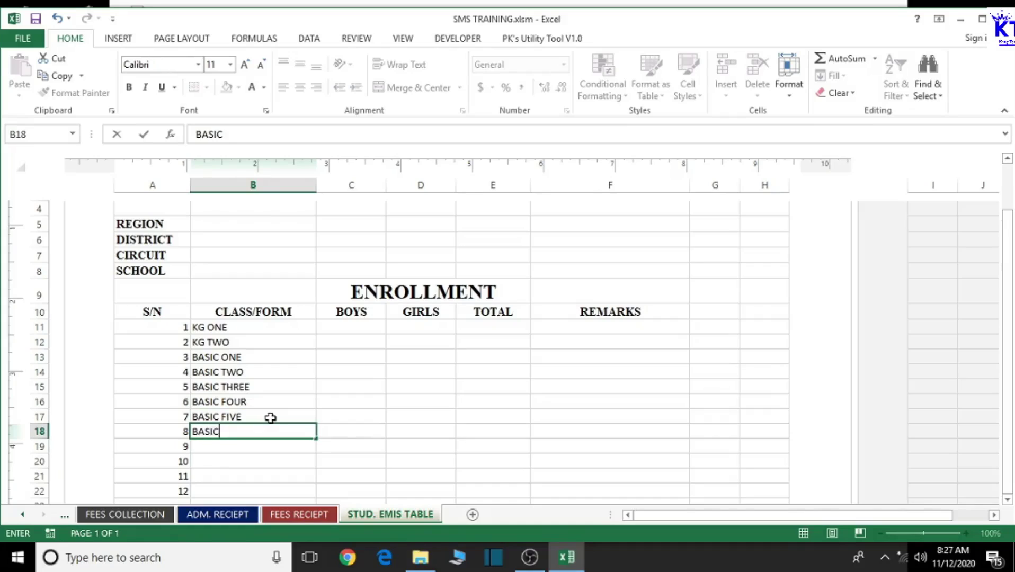
type(" SIX")
key("Return")
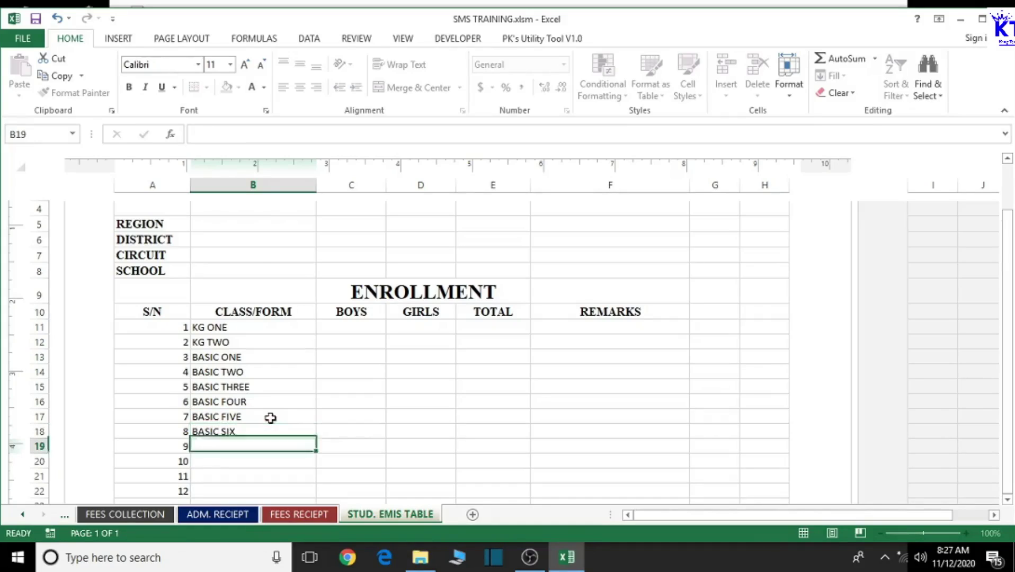
- Enter BASIC SEVEN and BASIC EIGHT in cells B19 and B20 of the CLASS/FORM column
type("BASIC SEVEN")
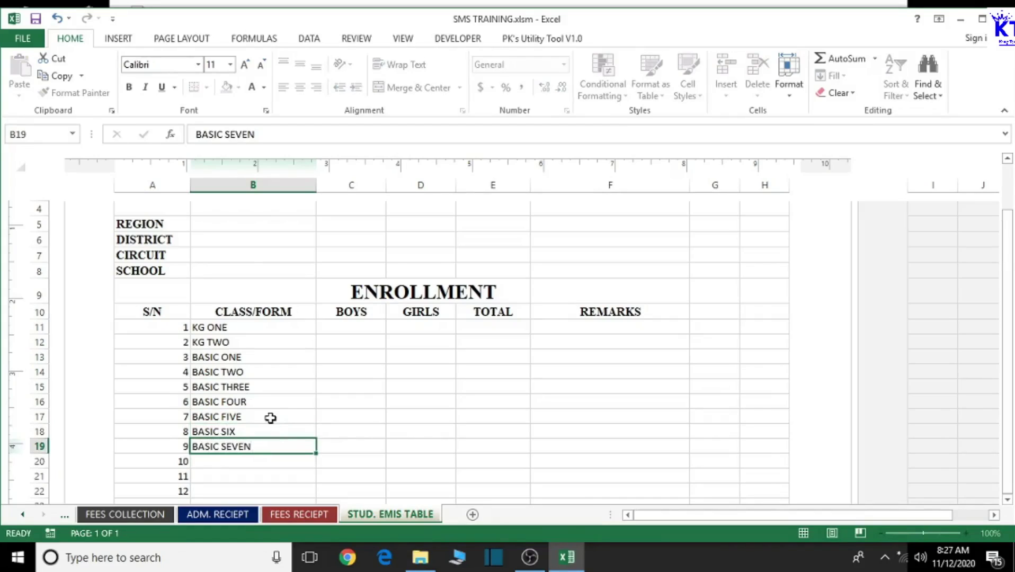
key("Return")
type("BASIC ")
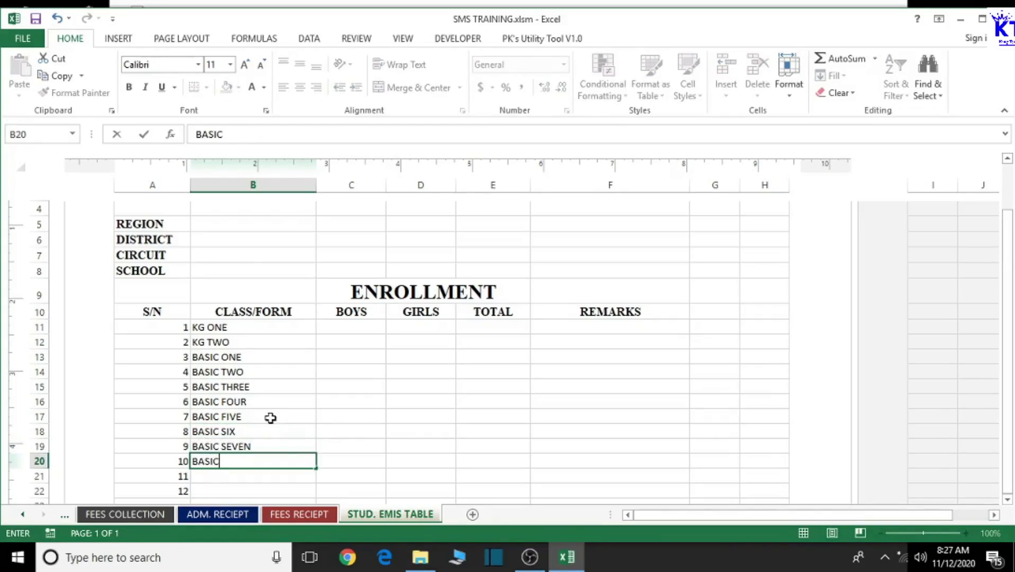
type("EIF")
type("GHT")
key("Return")
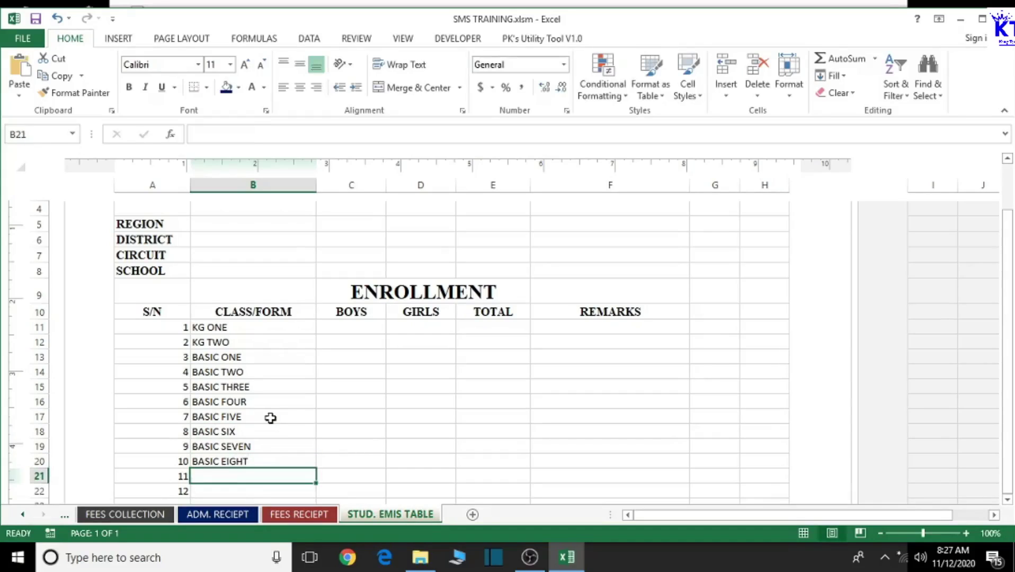
- Enter BASIC NINE in cell B21 of the CLASS/FORM column
type("BASI")
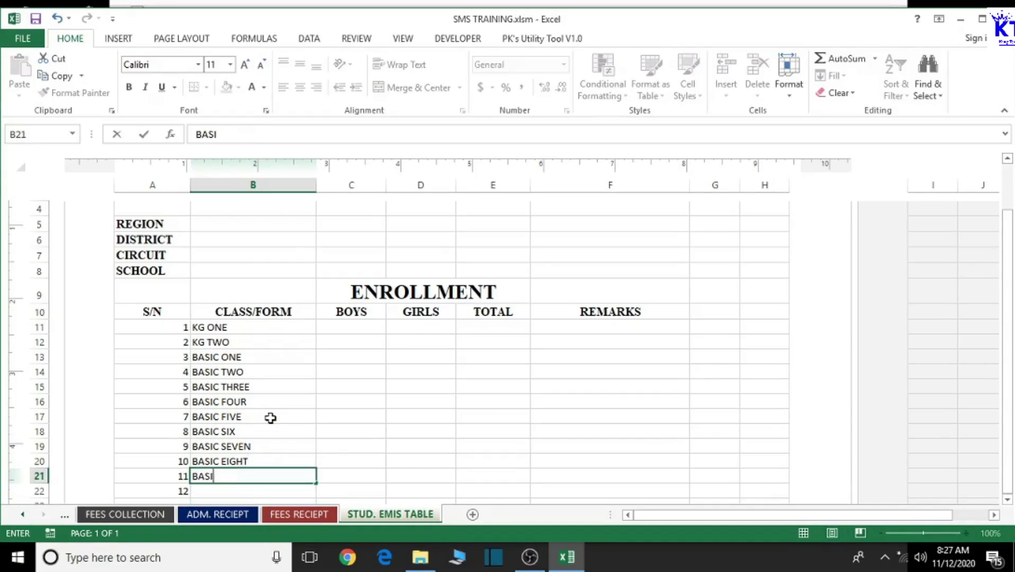
type("C NINE")
left_click(443, 455)
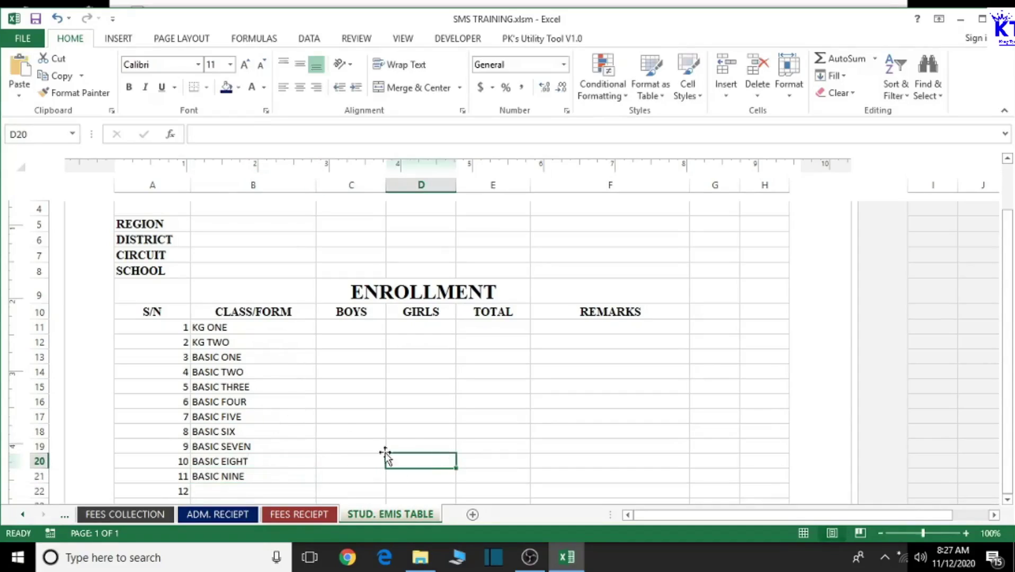
- Change the font of the class names in B11:B21, KG ONE to BASIC NINE, to Times New Roman
left_click(243, 327)
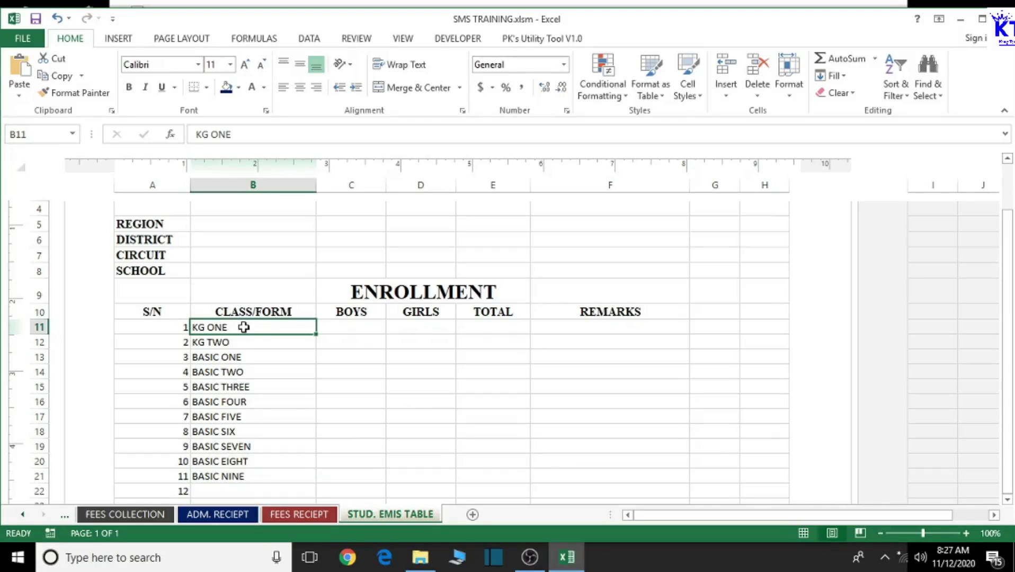
left_click(233, 343, "ctrl")
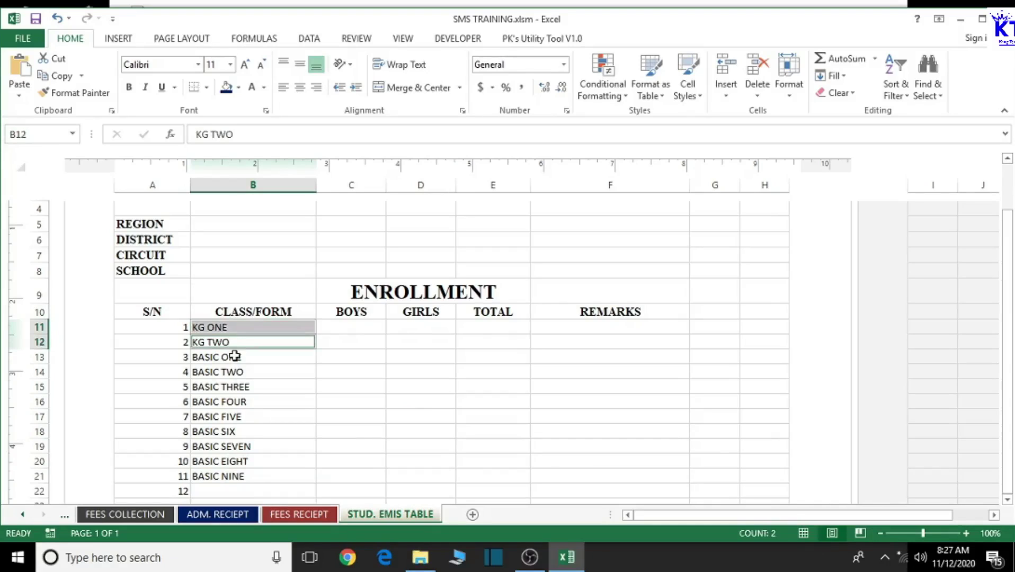
left_click(236, 357, "ctrl")
left_click(239, 374, "ctrl")
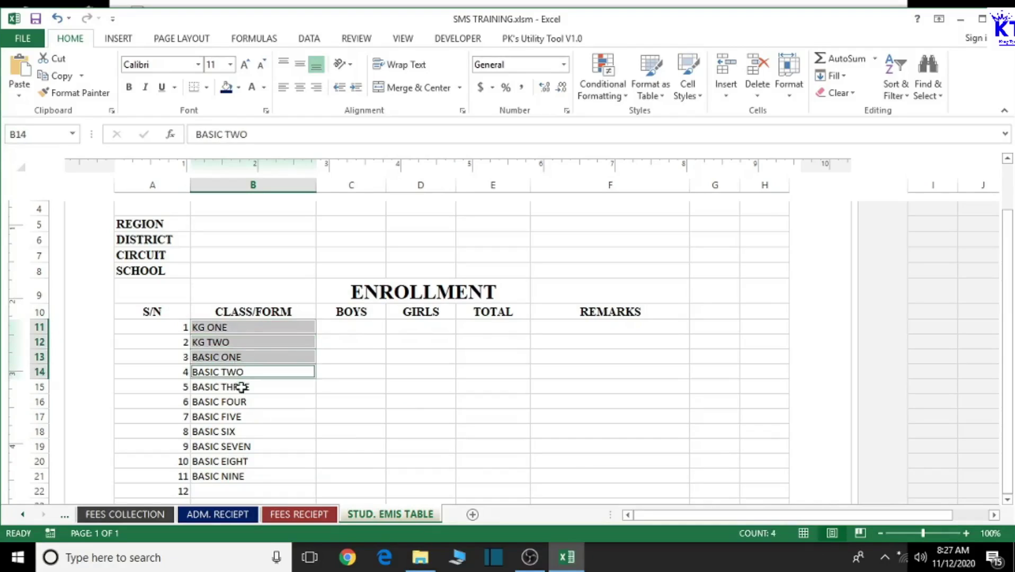
left_click(238, 388, "ctrl")
left_click(237, 401, "ctrl")
left_click(238, 417, "ctrl")
left_click(234, 431, "ctrl")
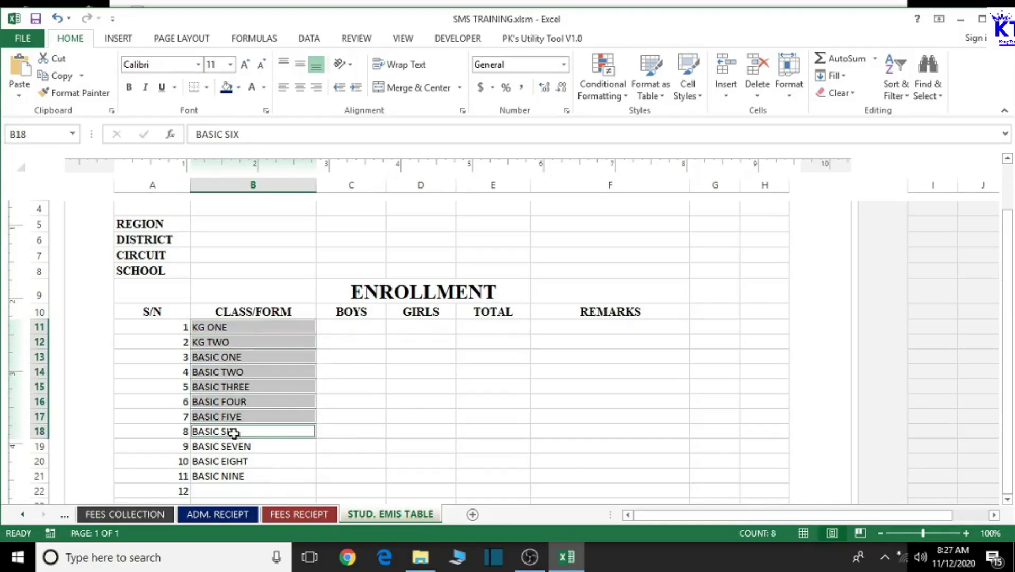
left_click(239, 447, "ctrl")
left_click(241, 459, "shift")
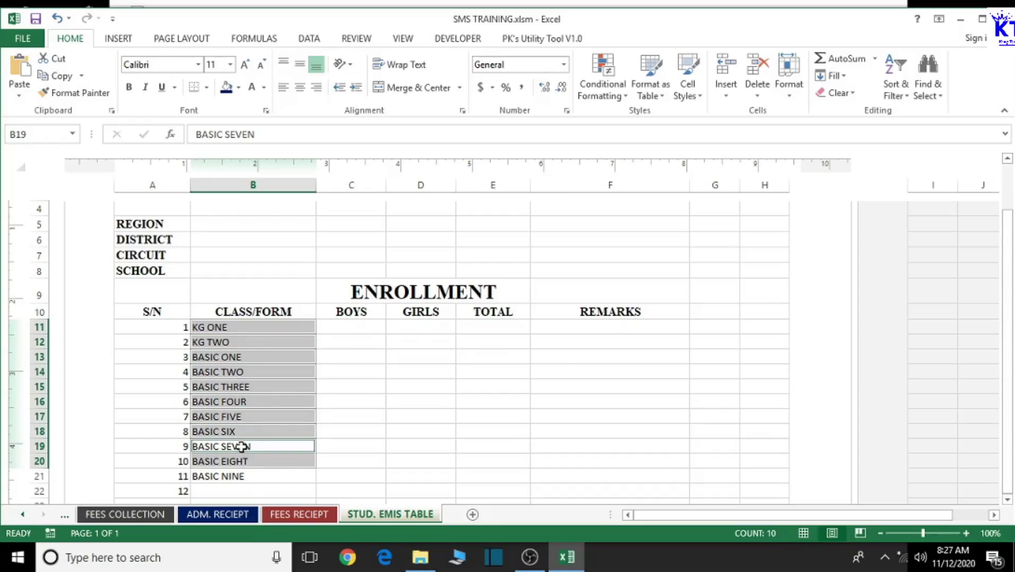
left_click(241, 476, "ctrl")
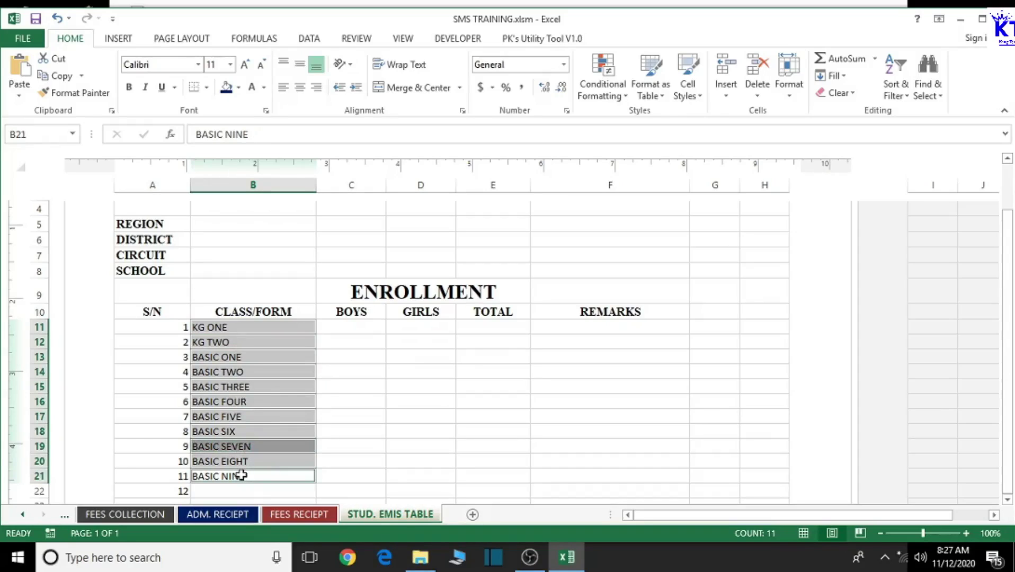
left_click(171, 68)
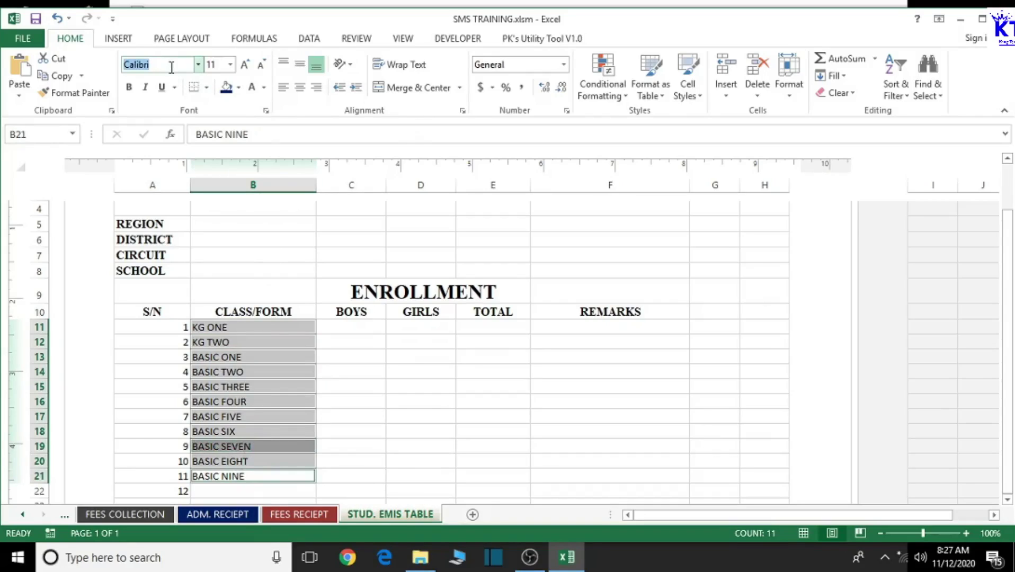
type("Times New Roma")
key("Return")
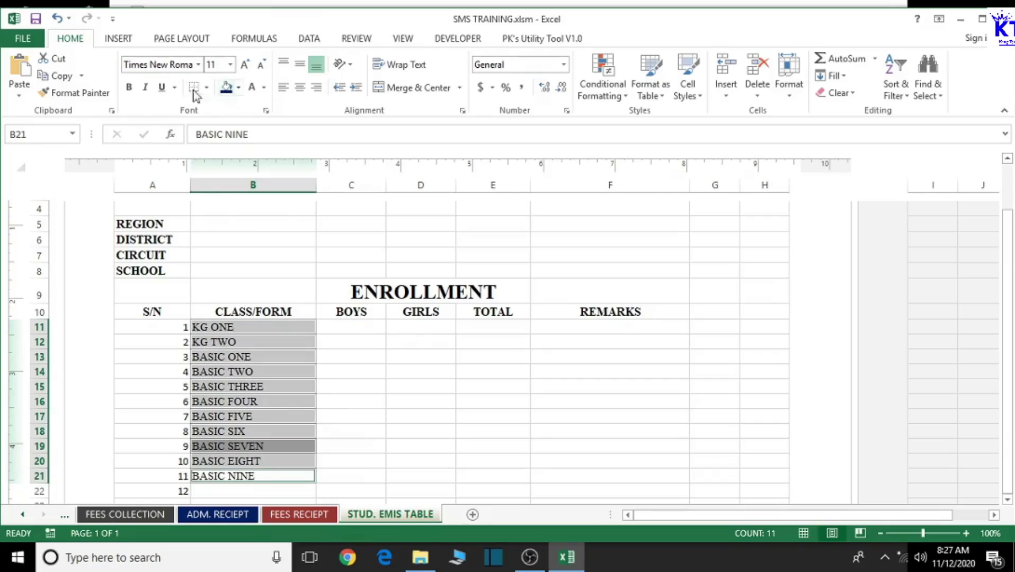
- Make the selected class names bold and increase their font size to 12
left_click(129, 88)
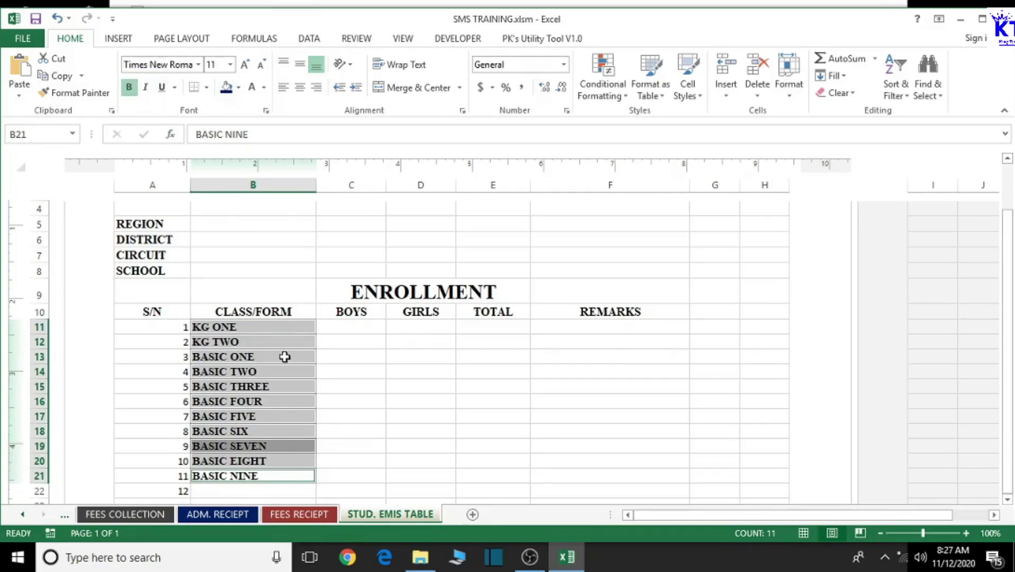
left_click(245, 63)
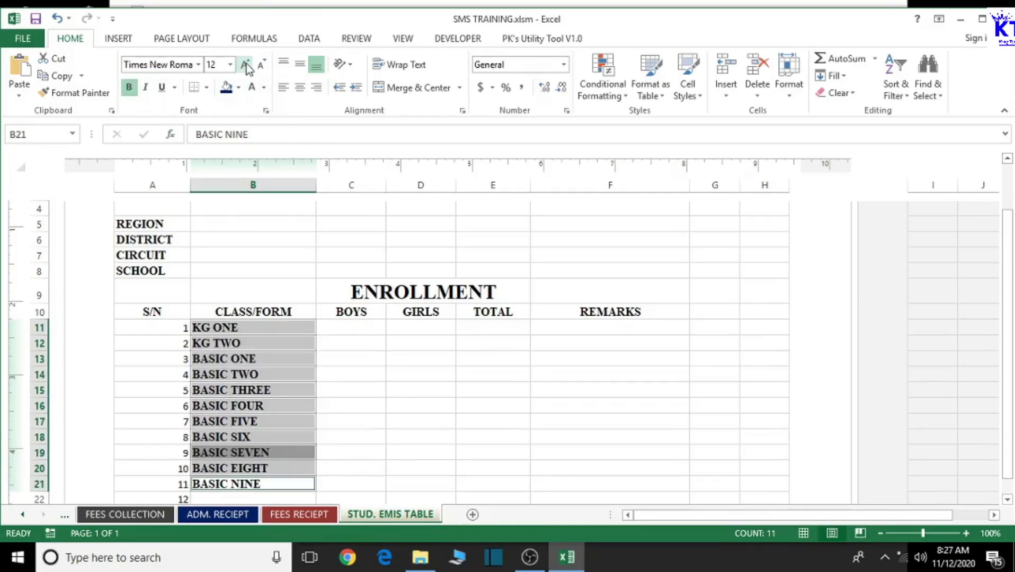
left_click(399, 387)
- Make the serial numbers 1 to 12 in A11:A22 of the S/N column bold
left_click(181, 327)
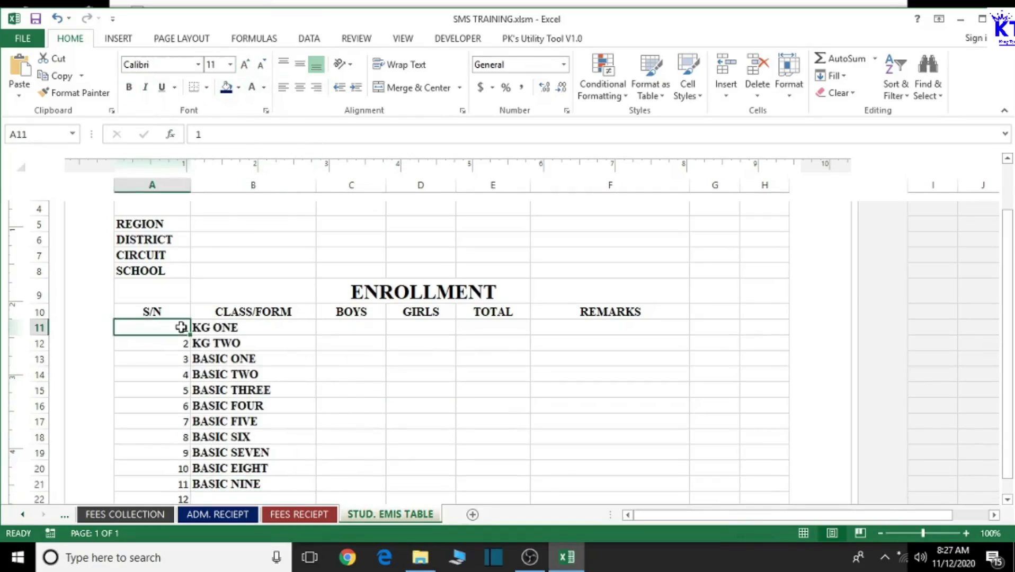
left_click(177, 344, "ctrl")
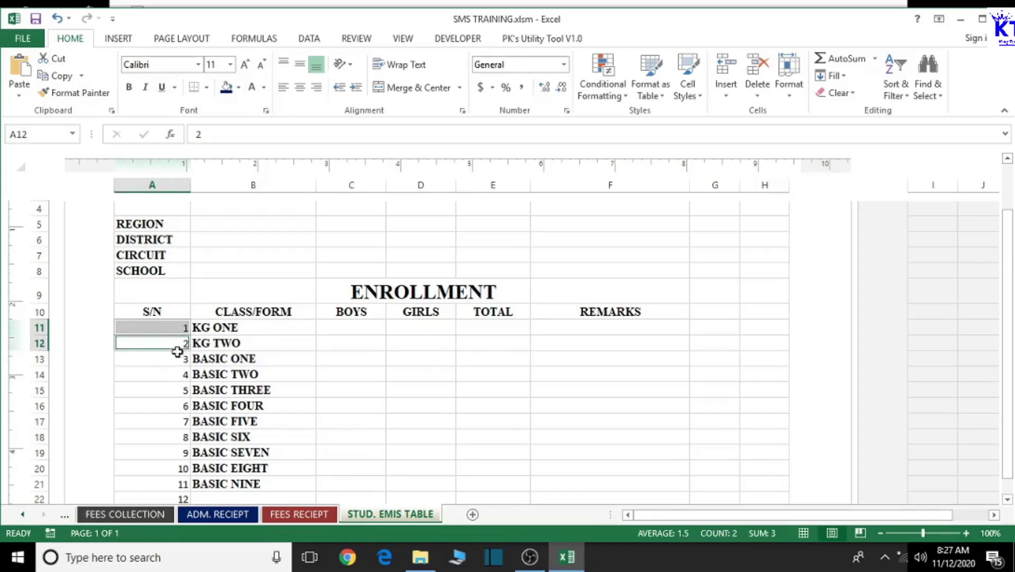
left_click(176, 358, "ctrl")
left_click(177, 375, "ctrl")
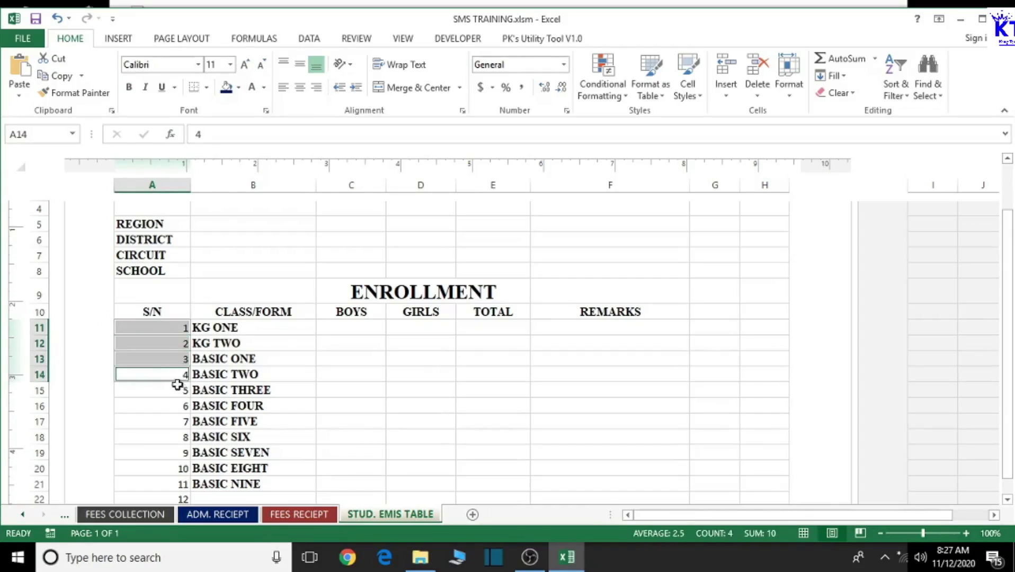
left_click(177, 392, "ctrl")
left_click(177, 405, "ctrl")
left_click(179, 421, "ctrl")
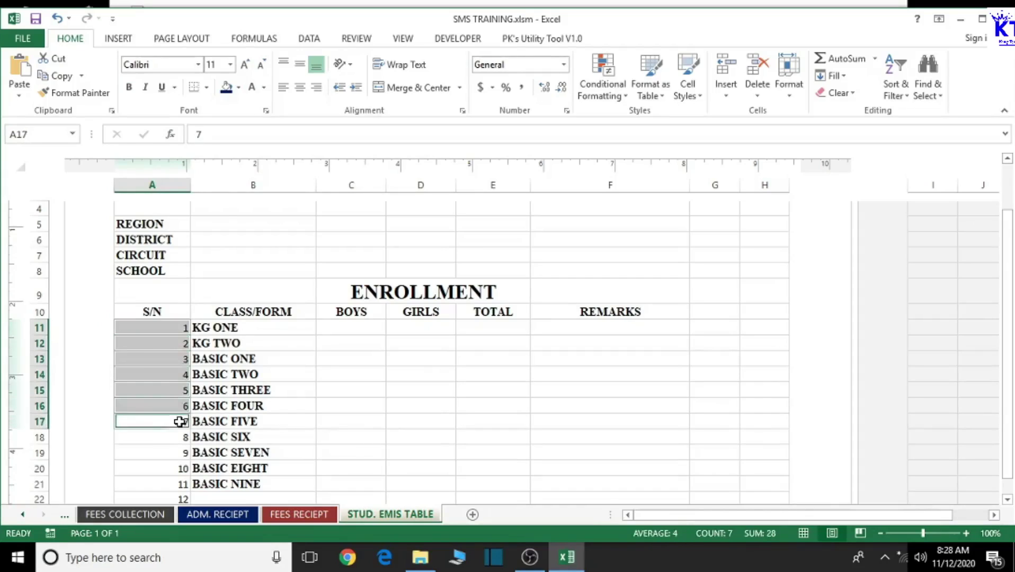
left_click(180, 439, "ctrl")
left_click(178, 452, "ctrl")
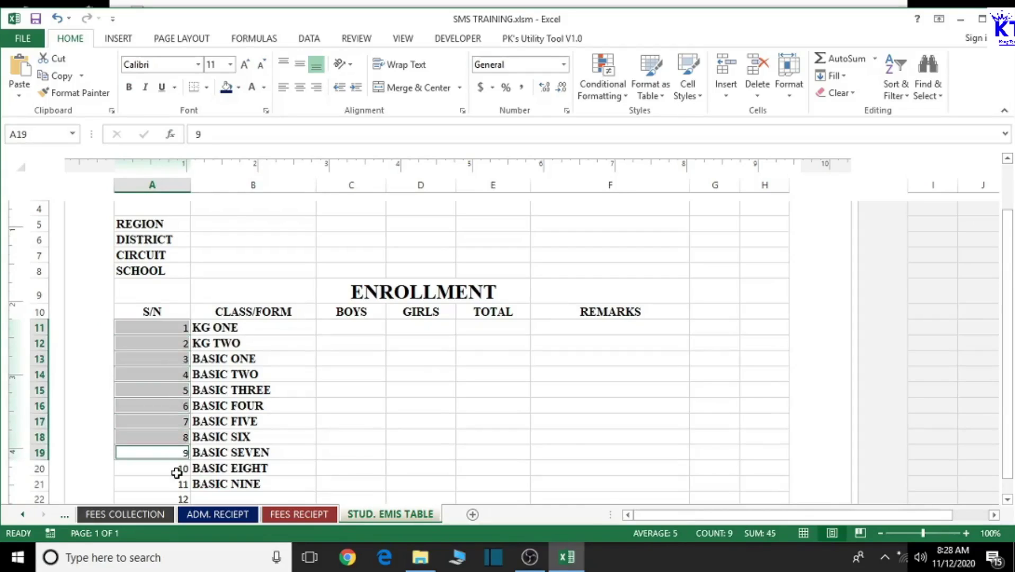
left_click(177, 468, "ctrl")
left_click(171, 485, "ctrl")
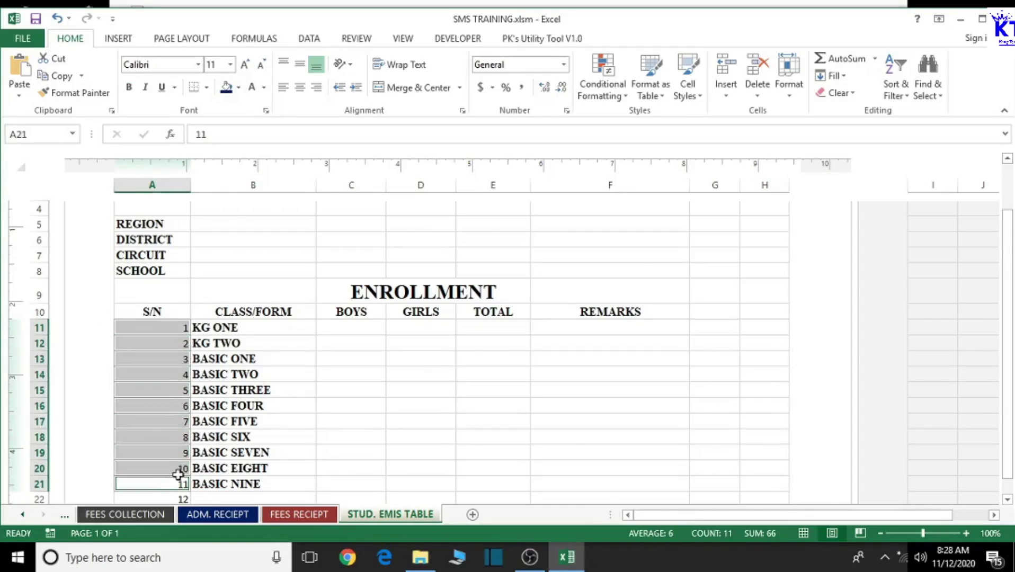
scroll(171, 477, "down", 1)
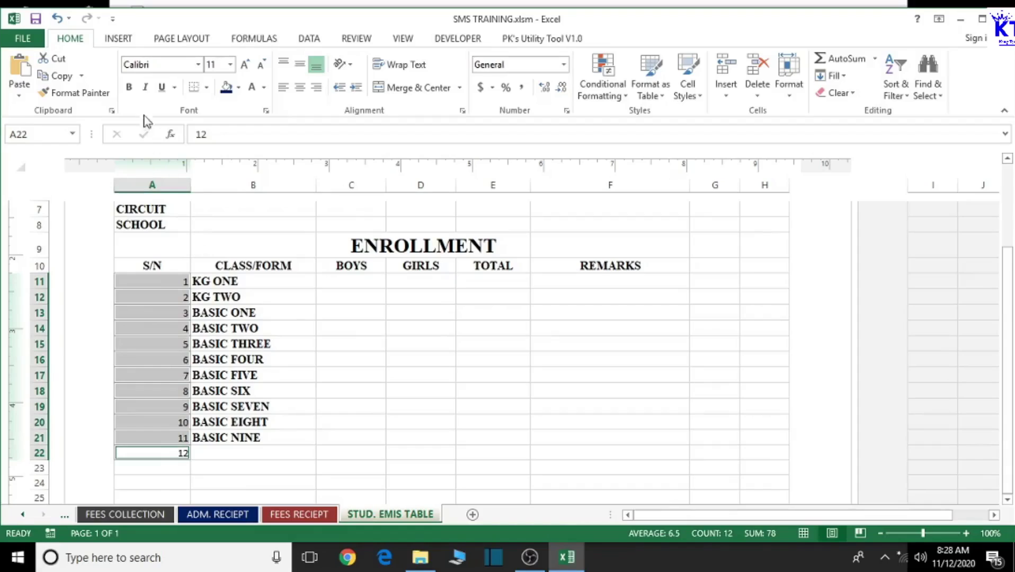
left_click(129, 86)
- Set the font of the selected serial numbers to Times New Roman
left_click(165, 64)
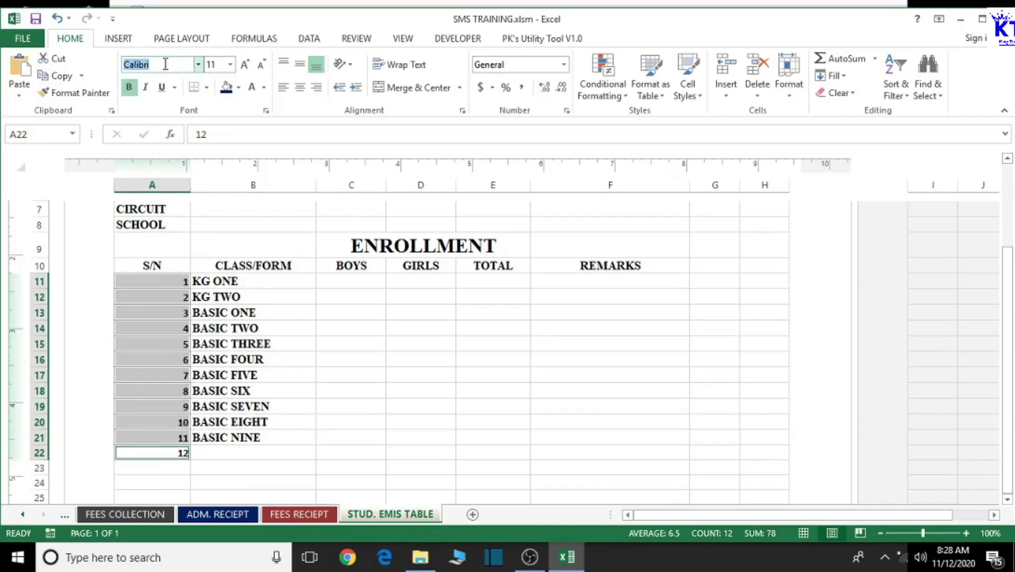
type("Times New Roman")
key("Return")
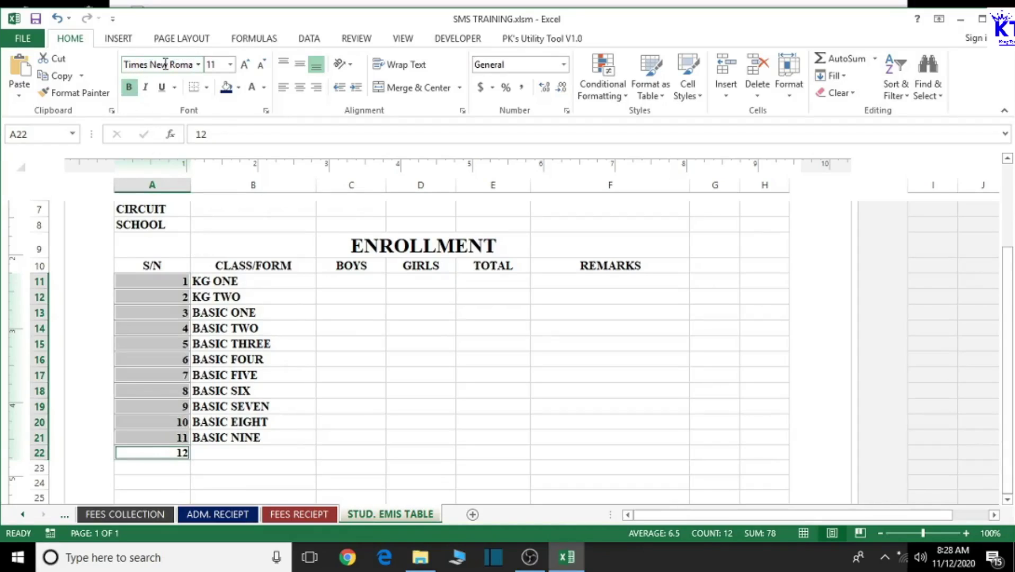
left_click(465, 374)
scroll(462, 427, "down", 2)
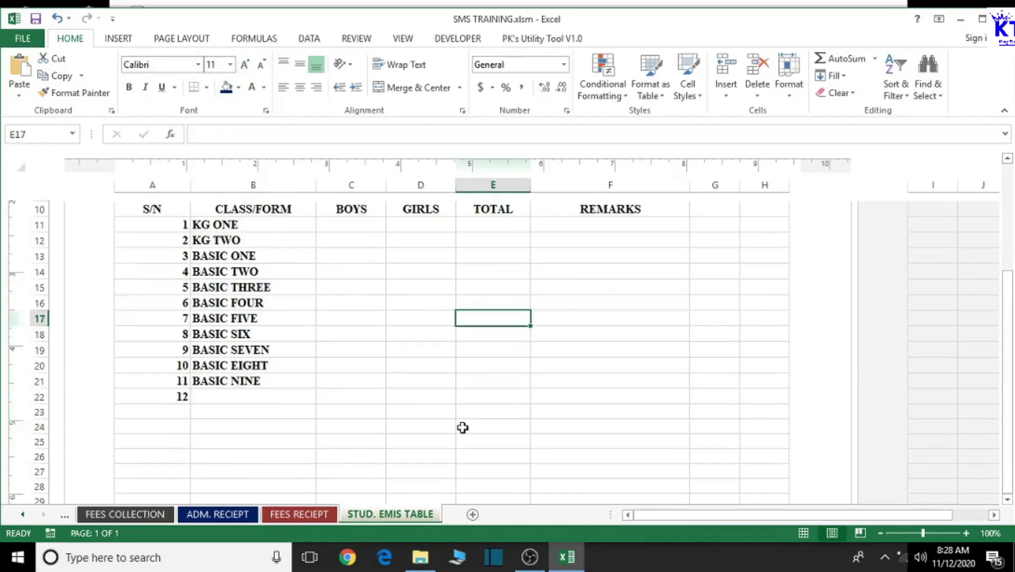
scroll(463, 427, "up", 1)
scroll(287, 449, "up", 1)
scroll(289, 449, "down", 1)
scroll(300, 430, "up", 1)
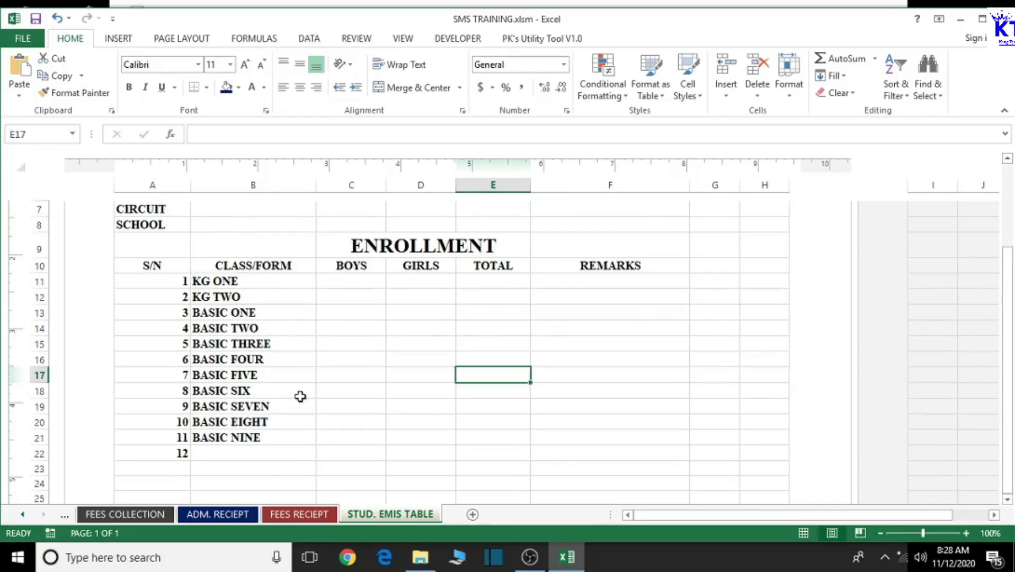
- Apply All Borders to the whole table range A1:H22, including the title and school details
scroll(265, 327, "up", 3)
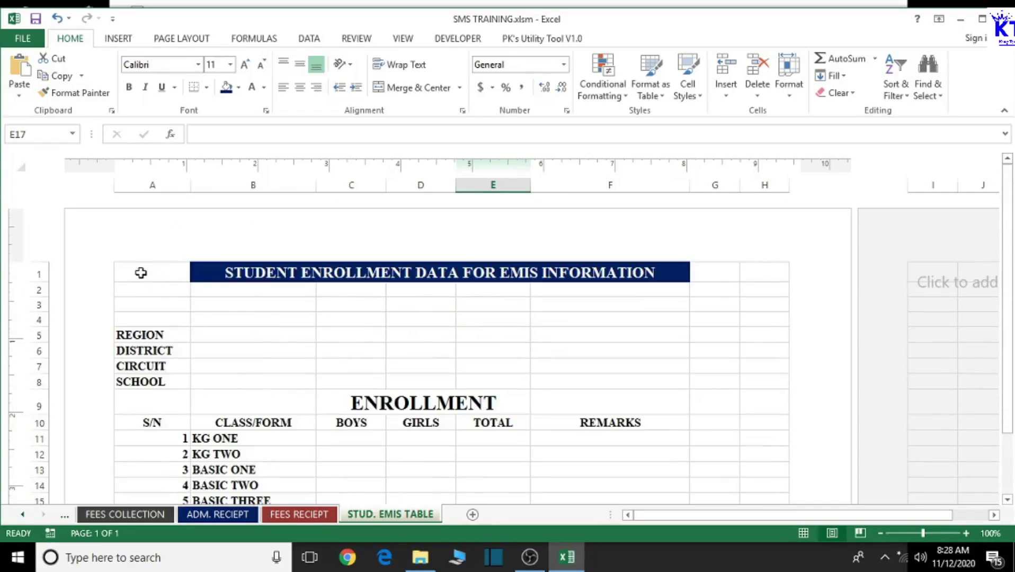
left_click_drag(141, 273, 764, 470)
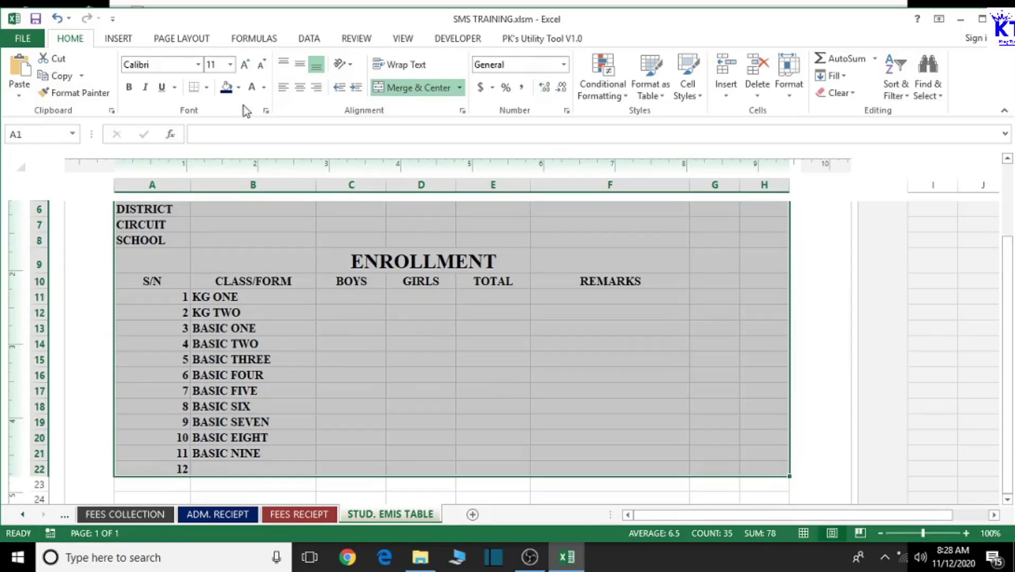
left_click(207, 87)
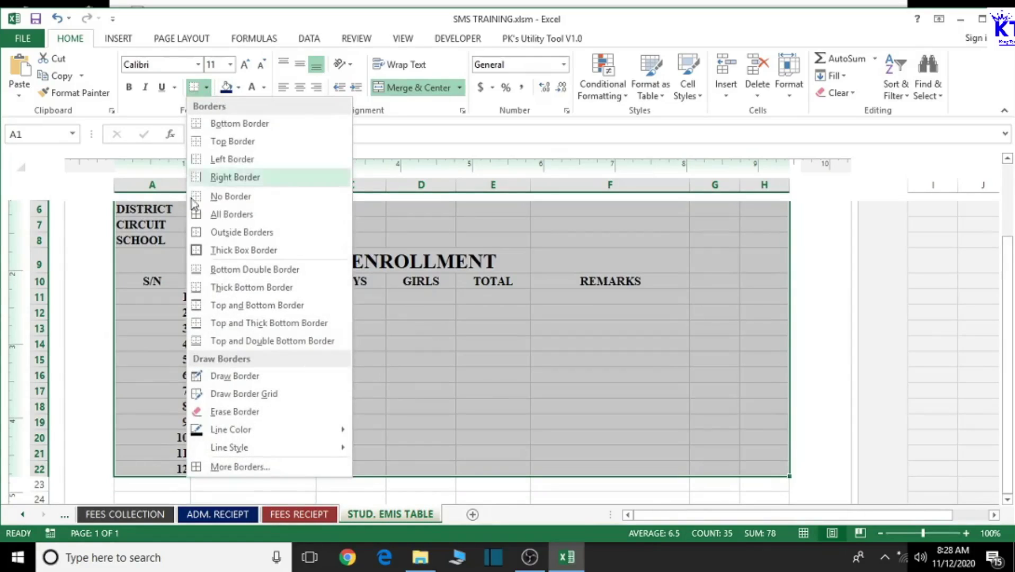
left_click(212, 214)
scroll(392, 349, "up", 3)
left_click(615, 365)
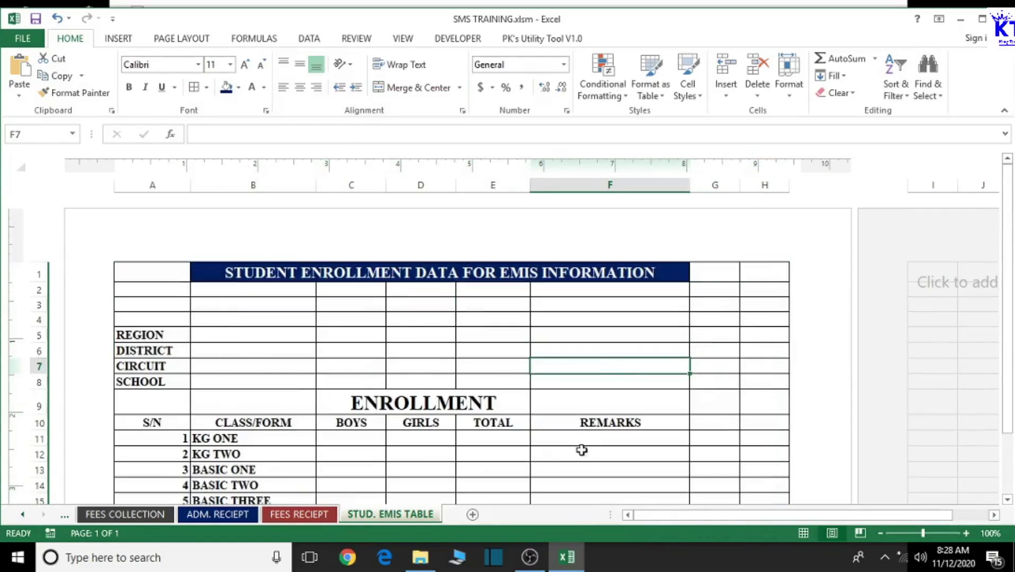
scroll(549, 455, "down", 3)
scroll(549, 456, "down", 1)
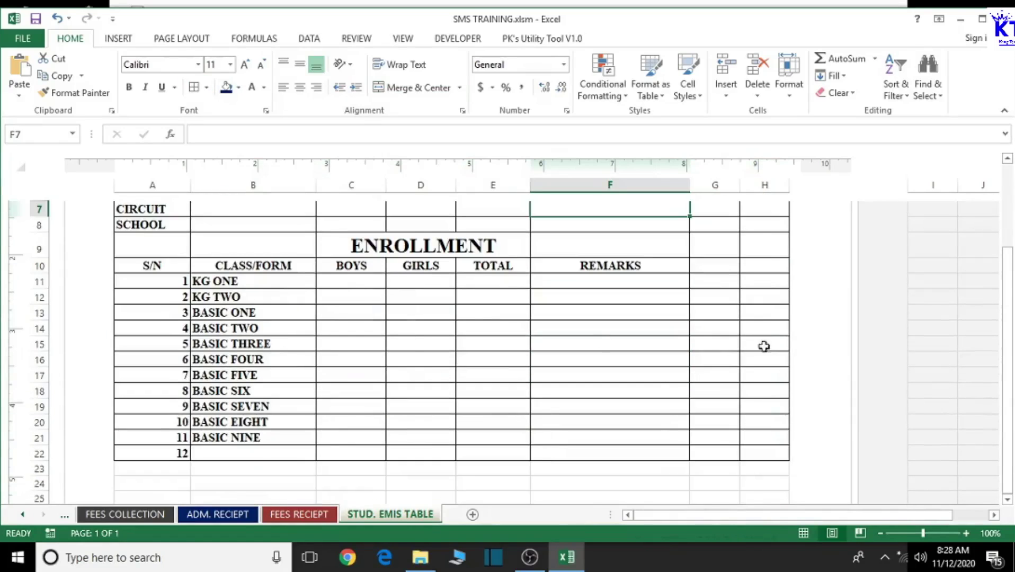
scroll(657, 382, "up", 2)
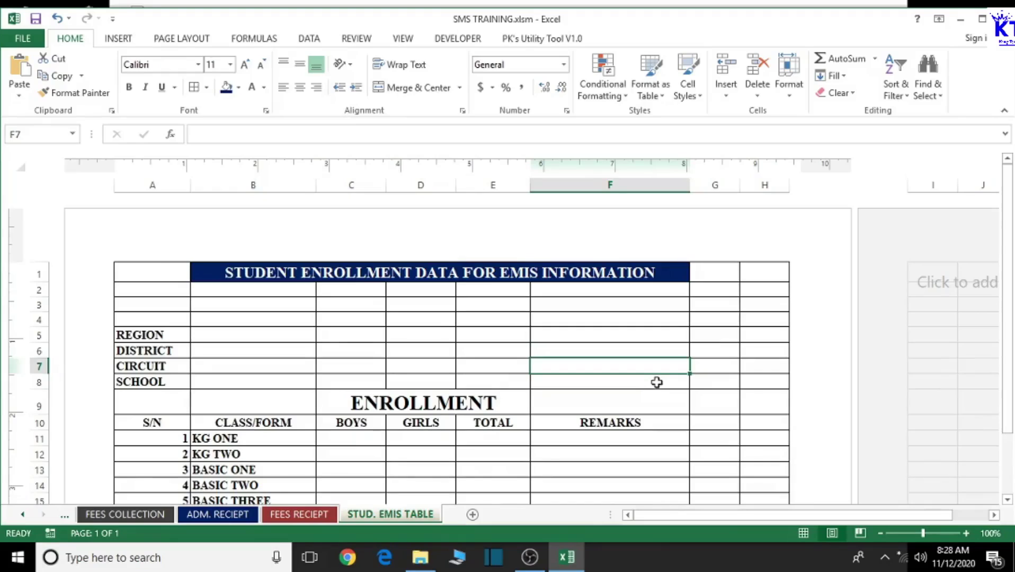
scroll(657, 381, "down", 4)
scroll(657, 382, "up", 2)
- Enter the label NAME OF HEAD TEACHER in cell A25 below the enrolment table
scroll(657, 381, "down", 3)
scroll(657, 382, "down", 2)
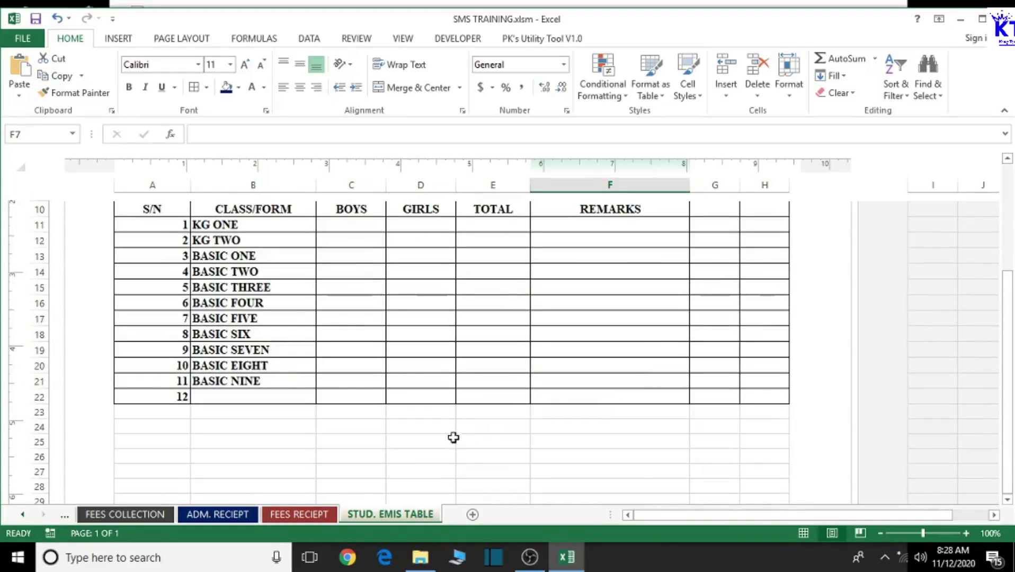
left_click(146, 444)
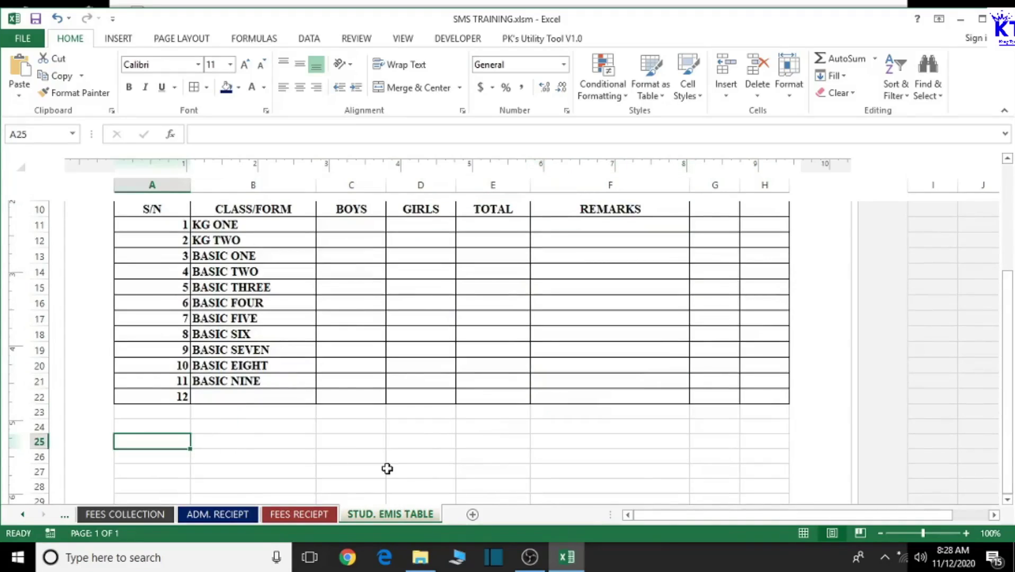
type("NAME OF")
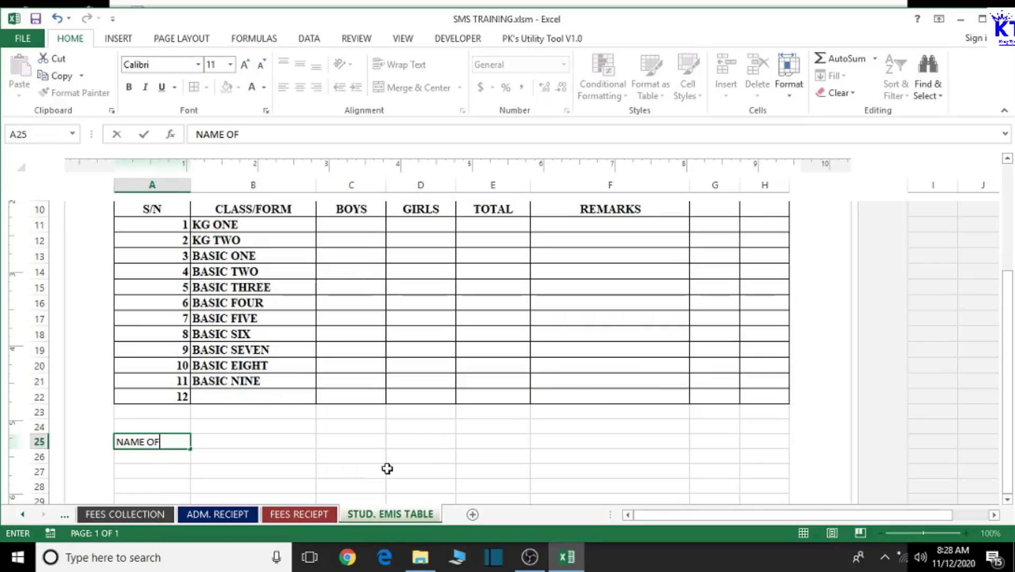
type(" HEAD TEA")
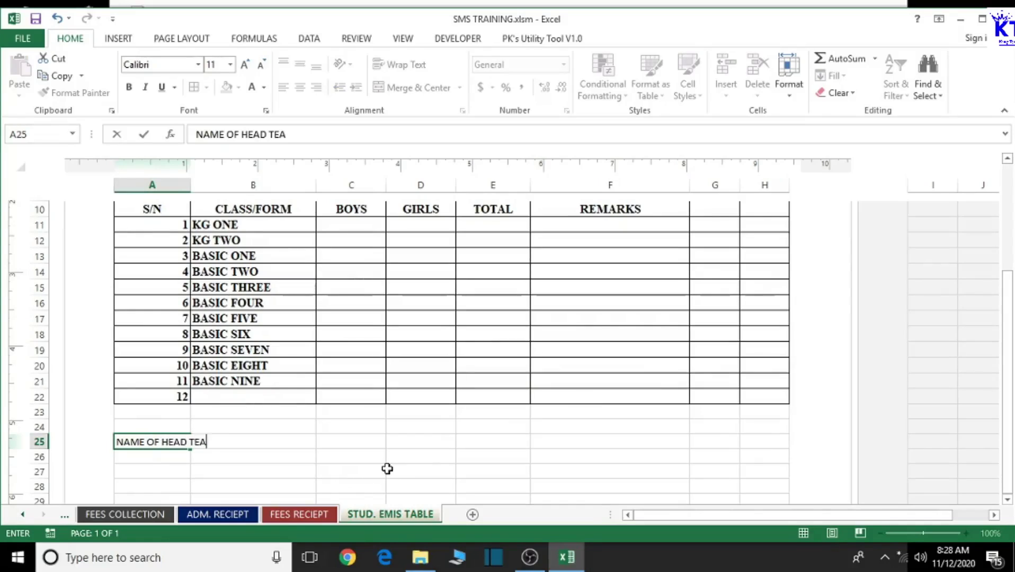
type("CHER")
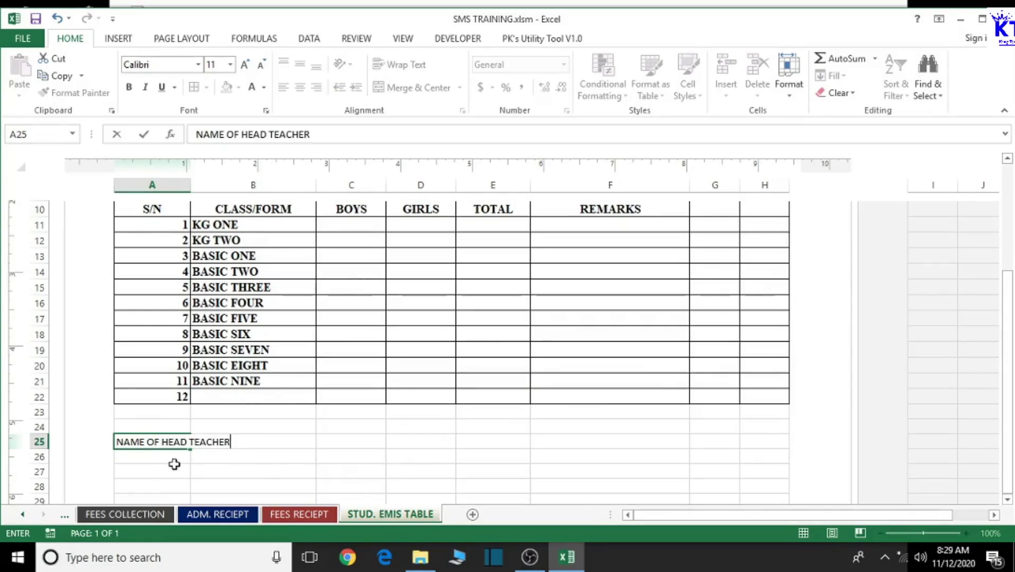
left_click(161, 480)
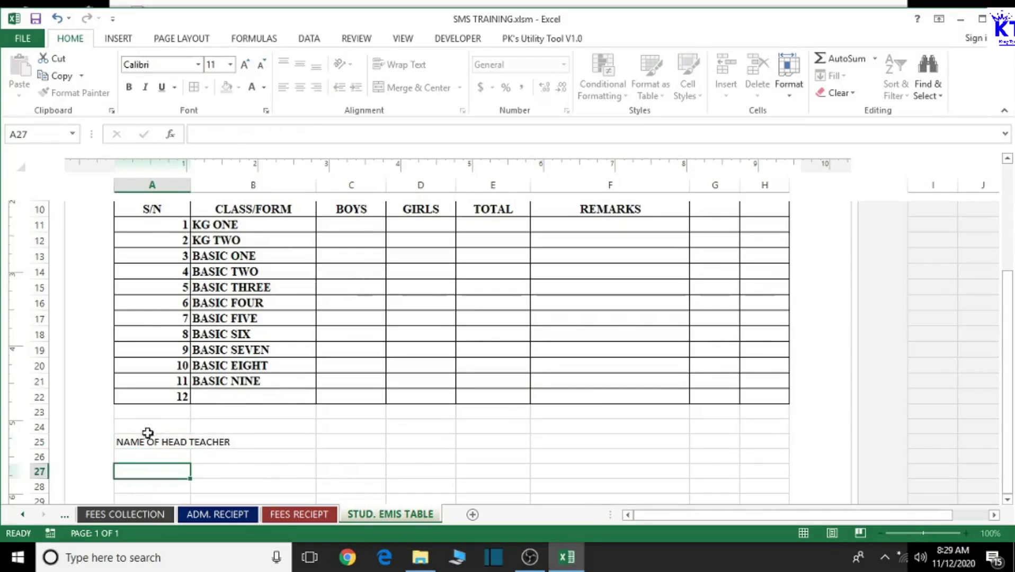
- Merge cells A25:B25 holding the NAME OF HEAD TEACHER label and left-align the text
left_click_drag(136, 443, 287, 451)
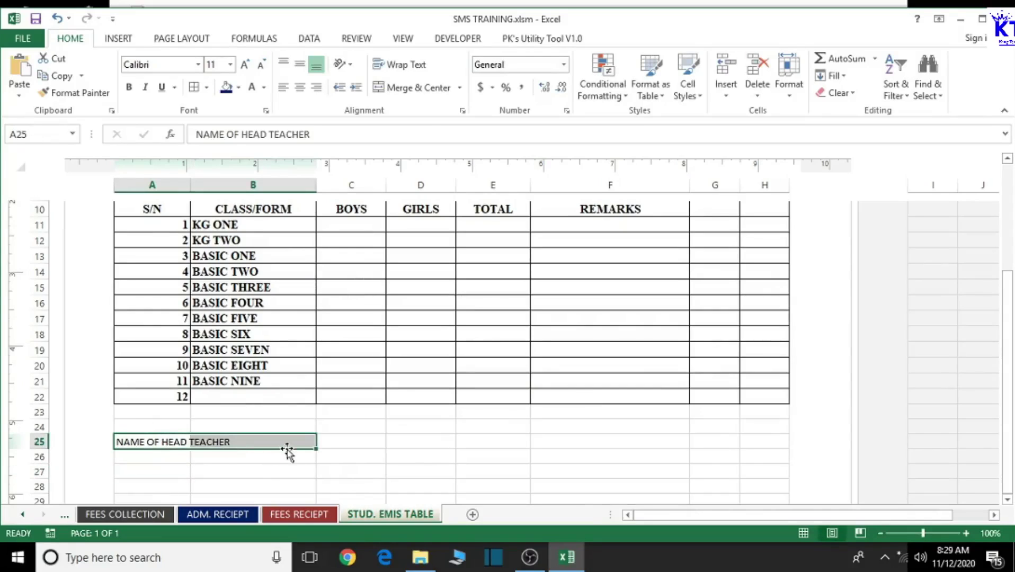
left_click(424, 90)
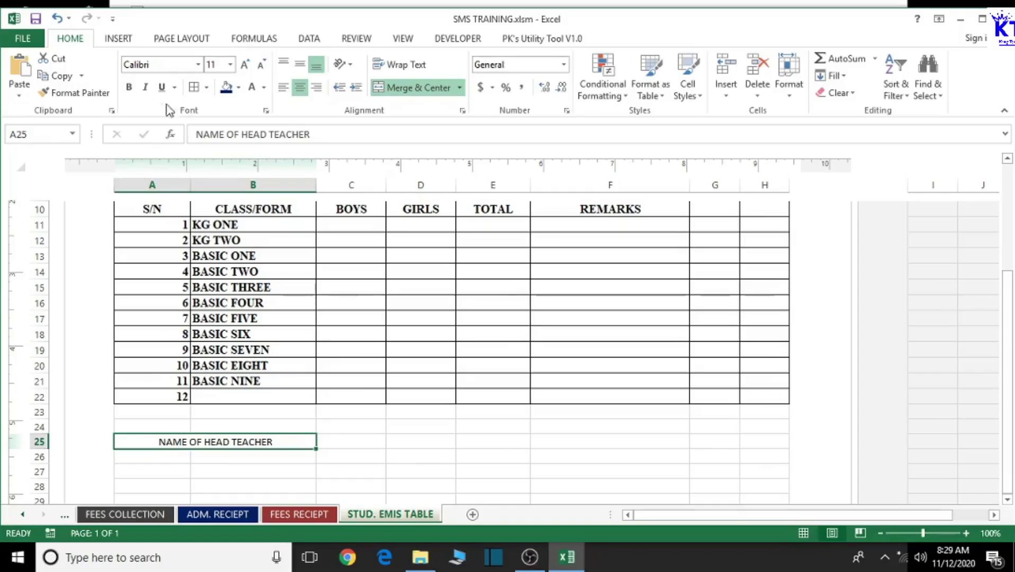
left_click(284, 87)
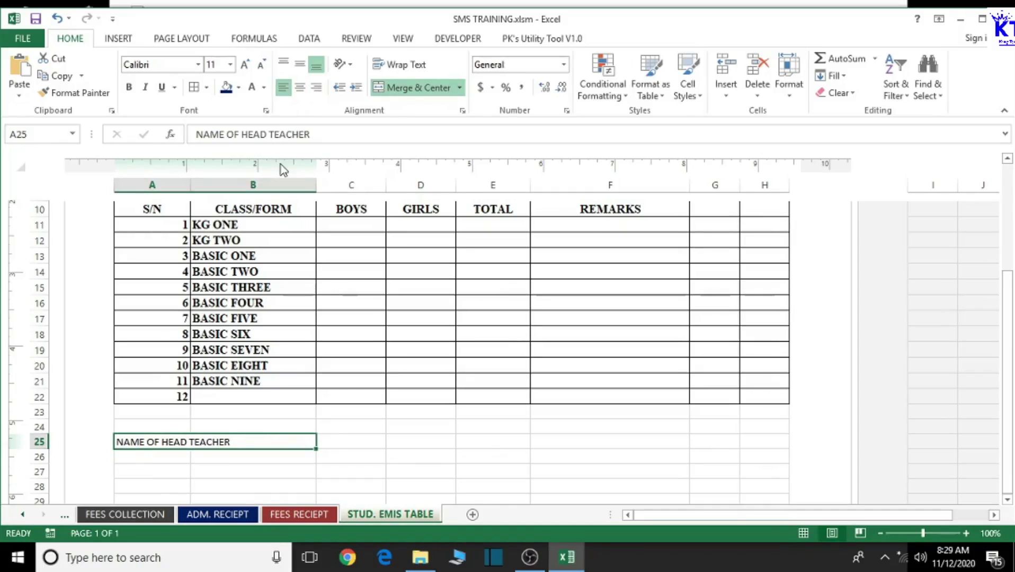
- Format the NAME OF HEAD TEACHER label as bold Times New Roman at size 14
left_click(245, 65)
left_click(244, 65)
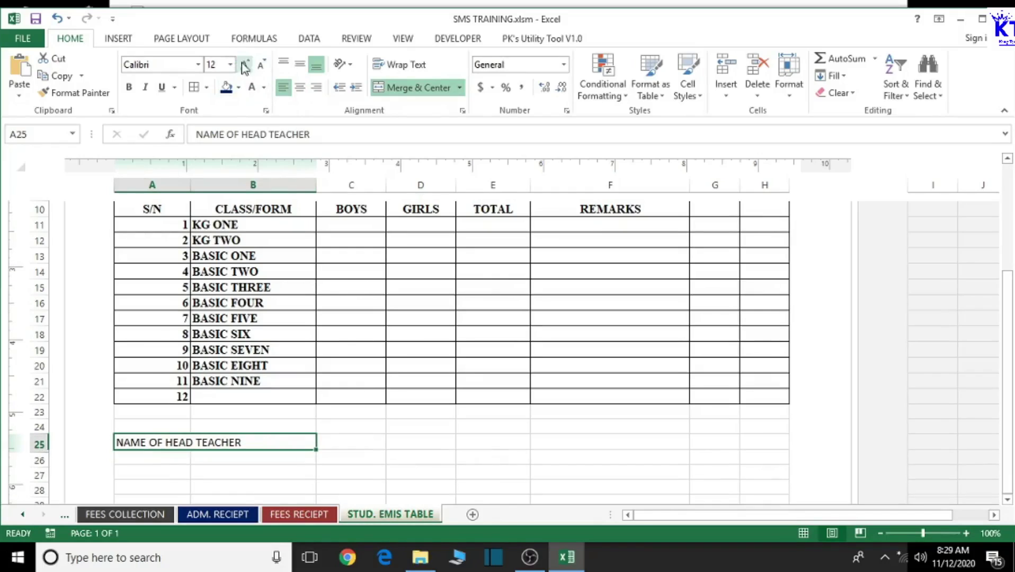
left_click(166, 64)
type("Tim")
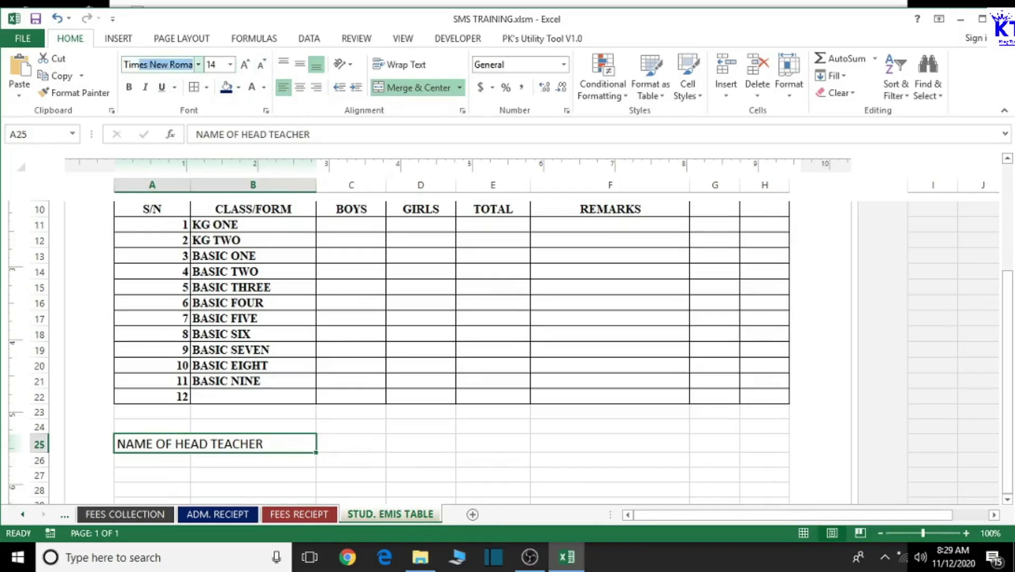
type("e")
key("Return")
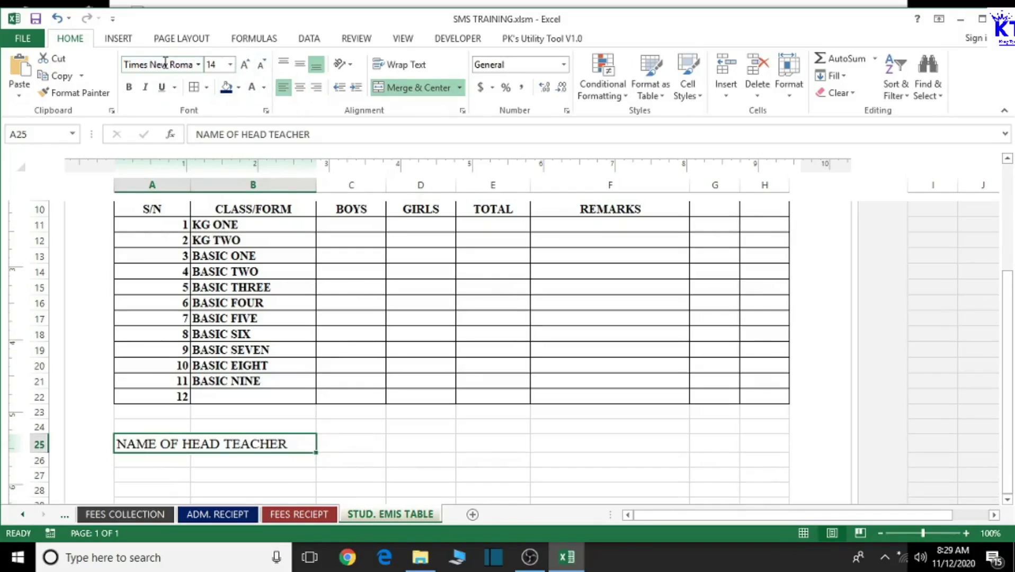
left_click(128, 88)
- Enter the label SIGNATURE AND STAMP in cell A27 below the head teacher label
left_click(136, 475)
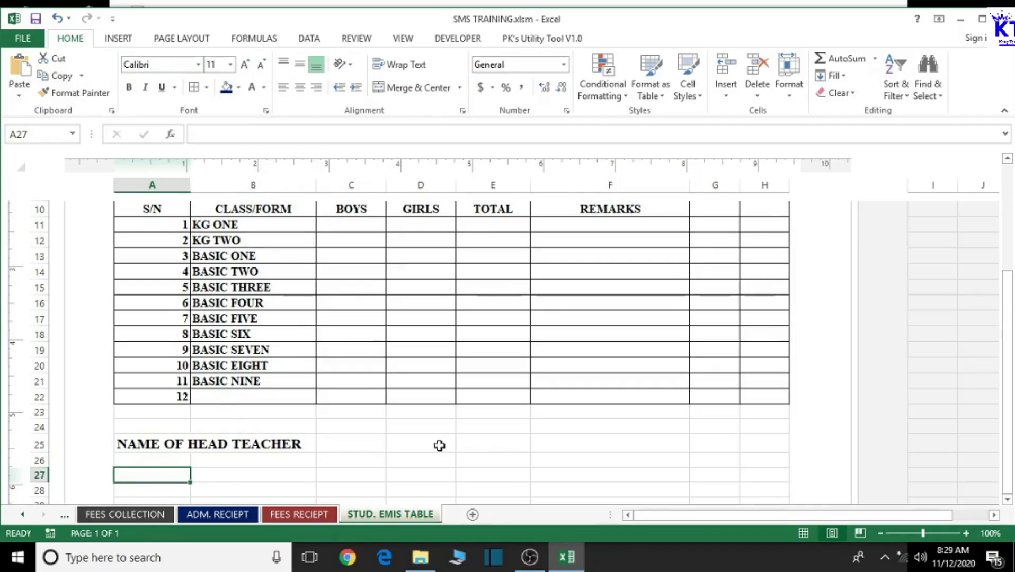
type("SIGNA")
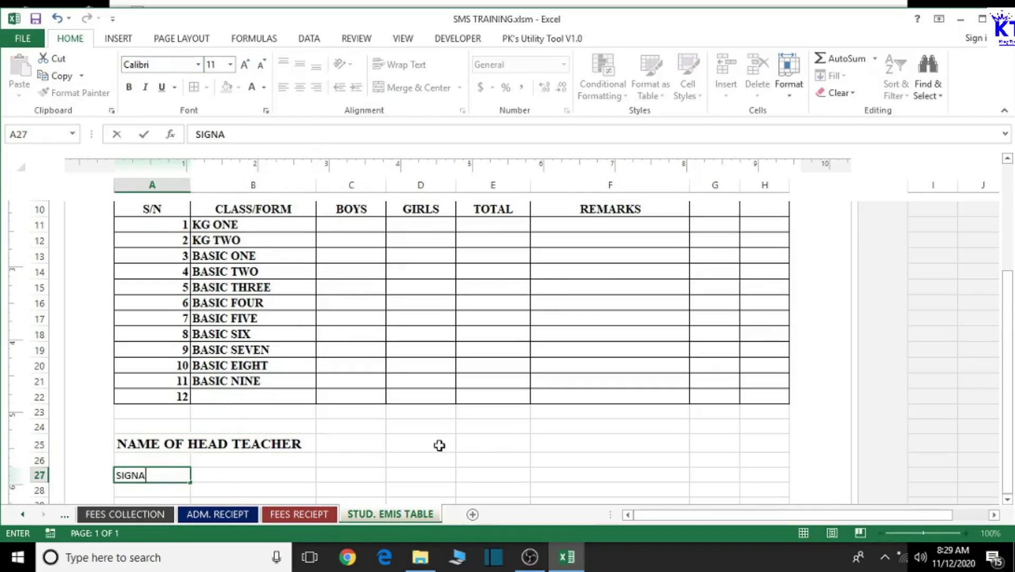
type("TURE AND STAMP")
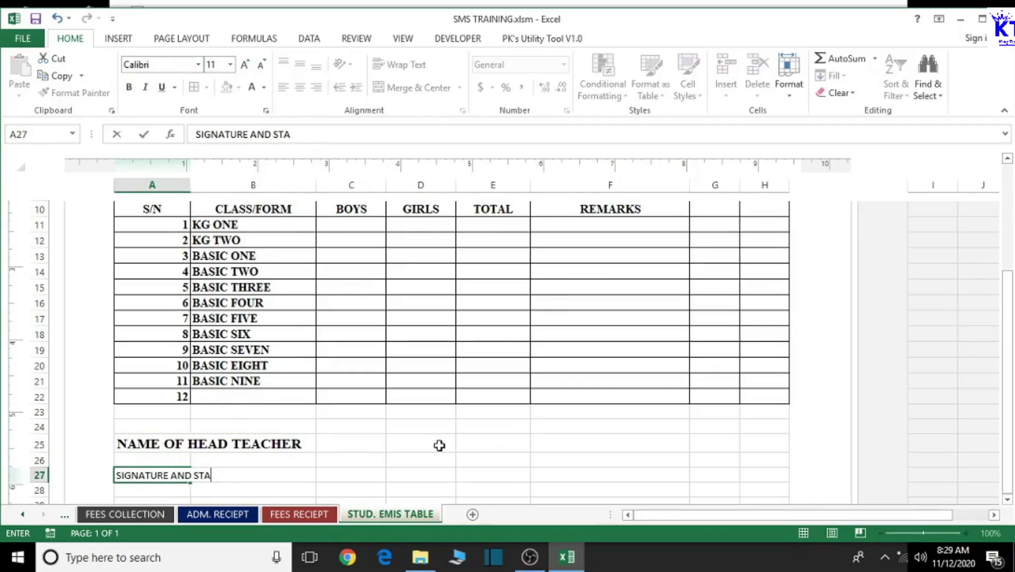
left_click(440, 447)
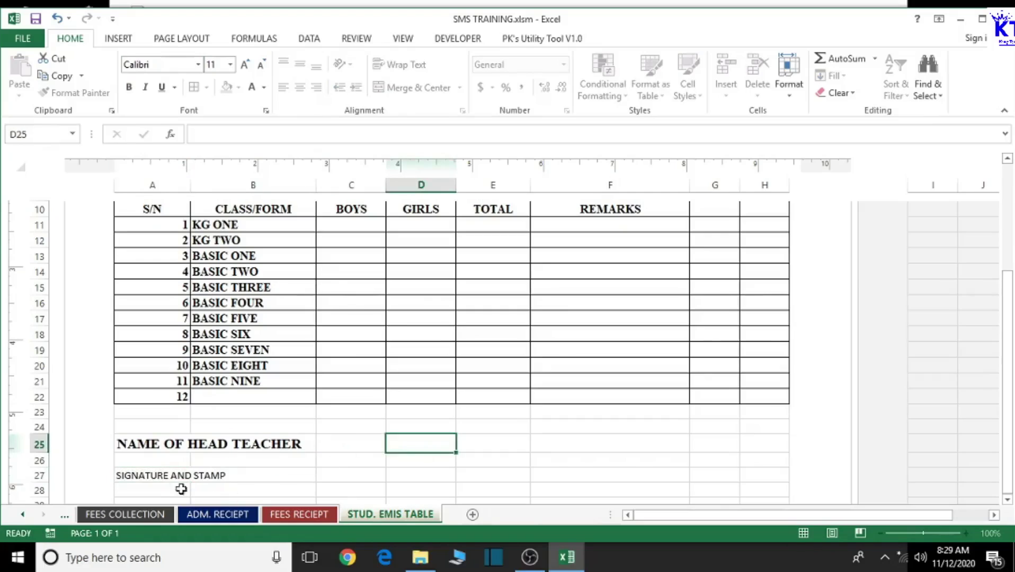
- Merge cells A27:B27 holding the SIGNATURE AND STAMP label and left-align the text
left_click_drag(153, 479, 222, 491)
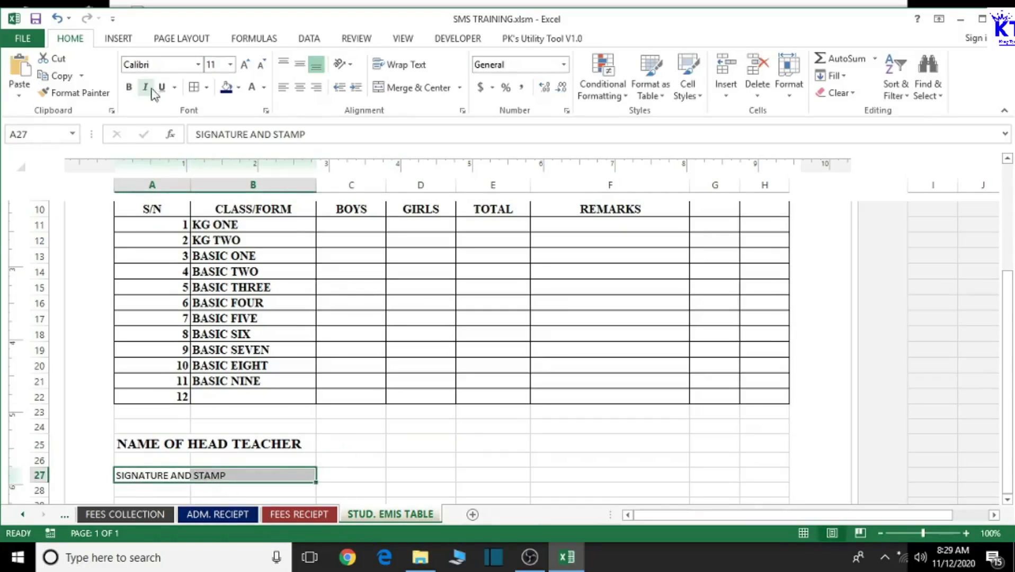
left_click(402, 87)
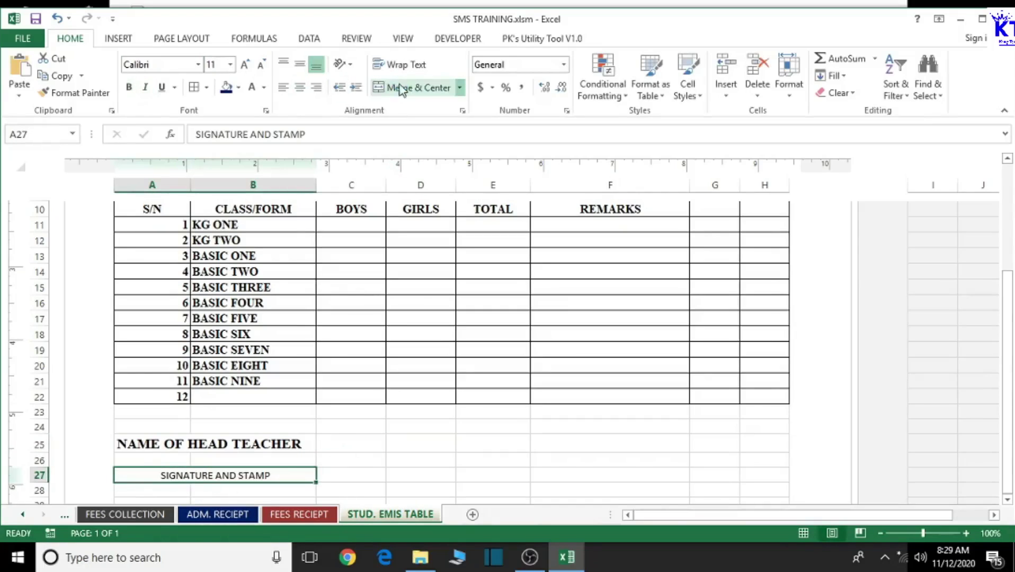
left_click(284, 87)
- Format the SIGNATURE AND STAMP label as bold Times New Roman, enlarged to match the size of the head teacher label
left_click(176, 64)
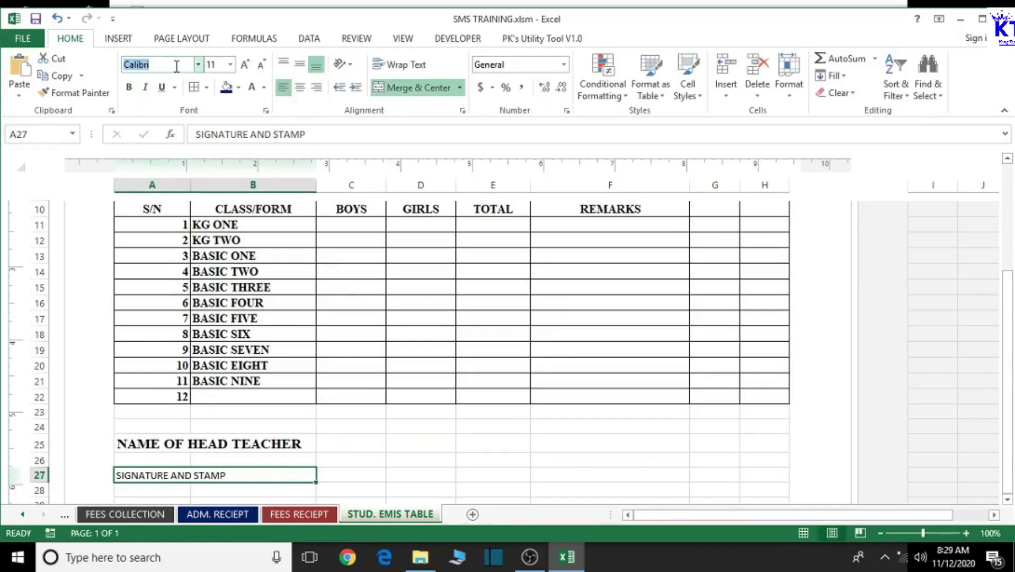
type("Times New Roma")
key("Return")
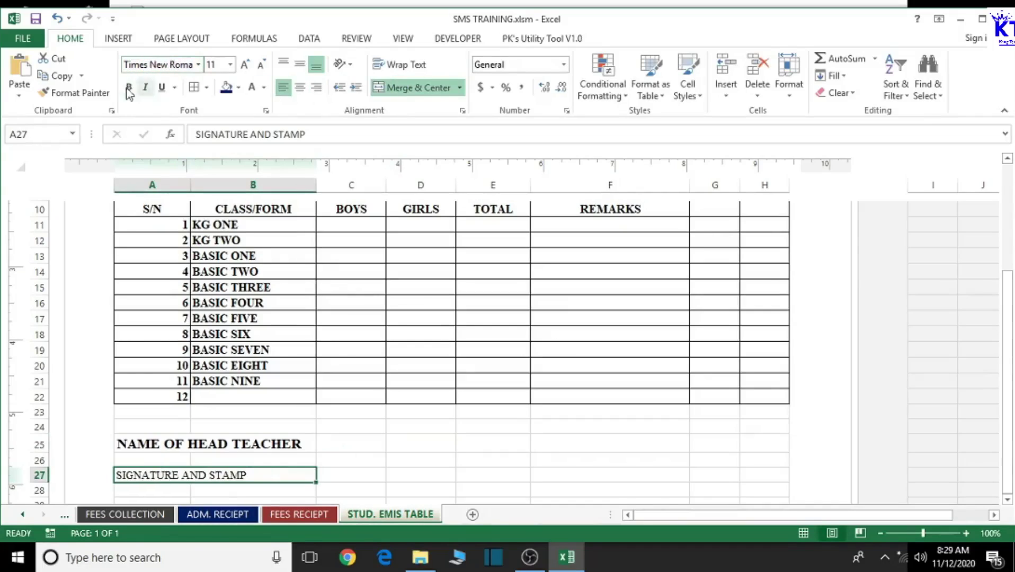
left_click(245, 64)
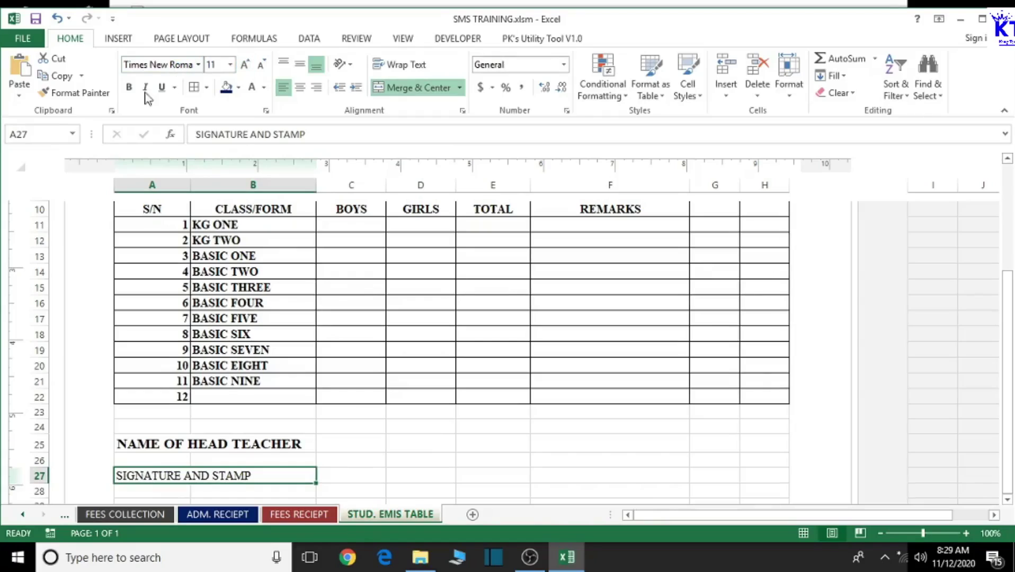
left_click(129, 87)
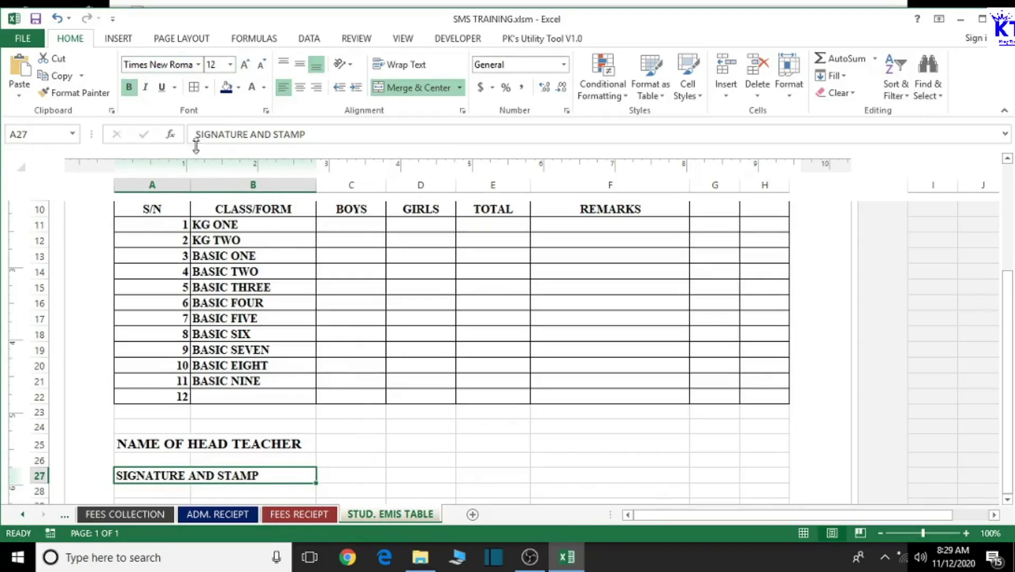
left_click(244, 65)
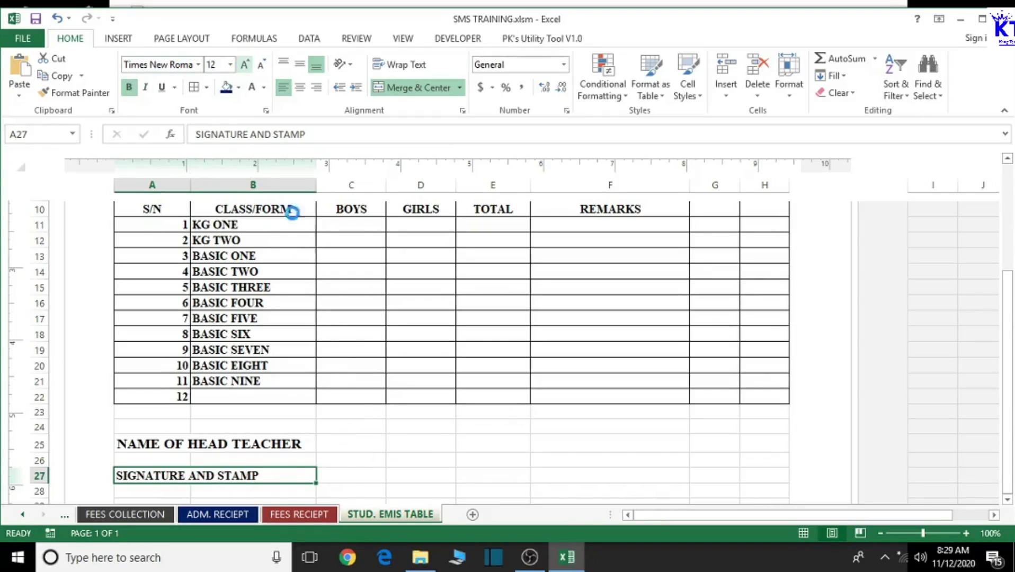
left_click(374, 447)
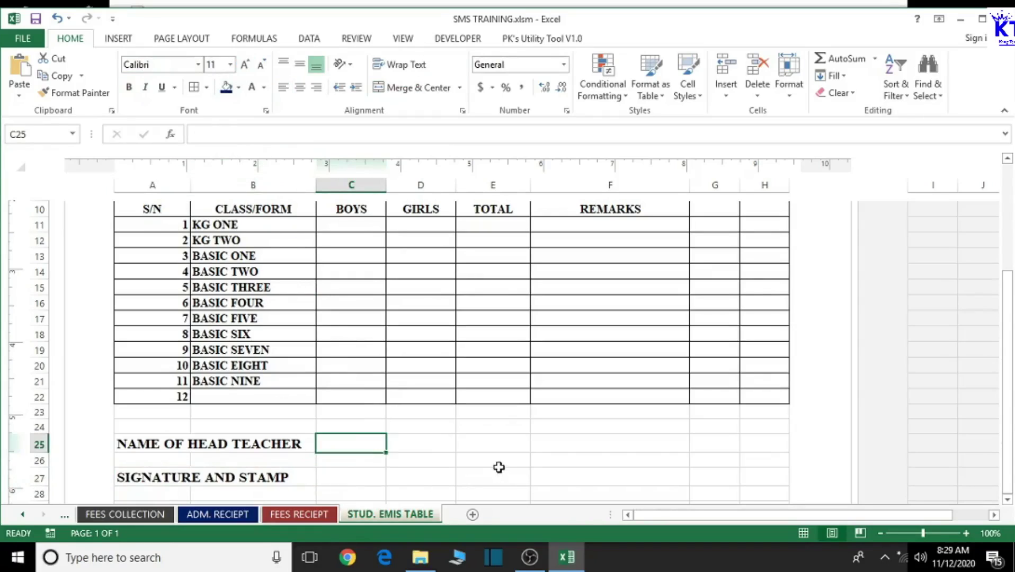
- Review the whole EMIS sheet layout, from the title and school details through the enrolment table to the signature labels
scroll(503, 467, "down", 1)
scroll(504, 465, "up", 1)
scroll(504, 465, "down", 1)
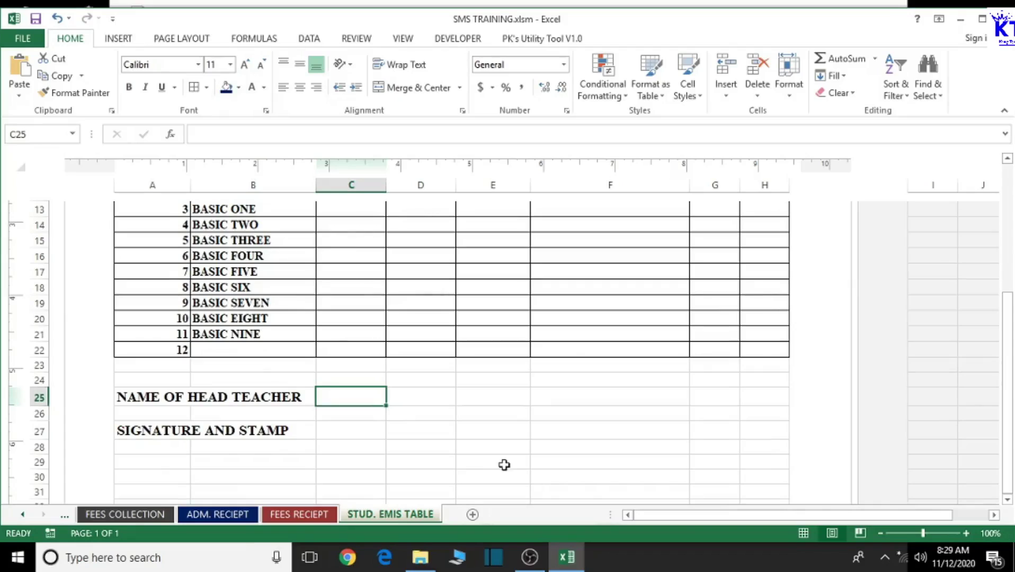
scroll(502, 464, "up", 5)
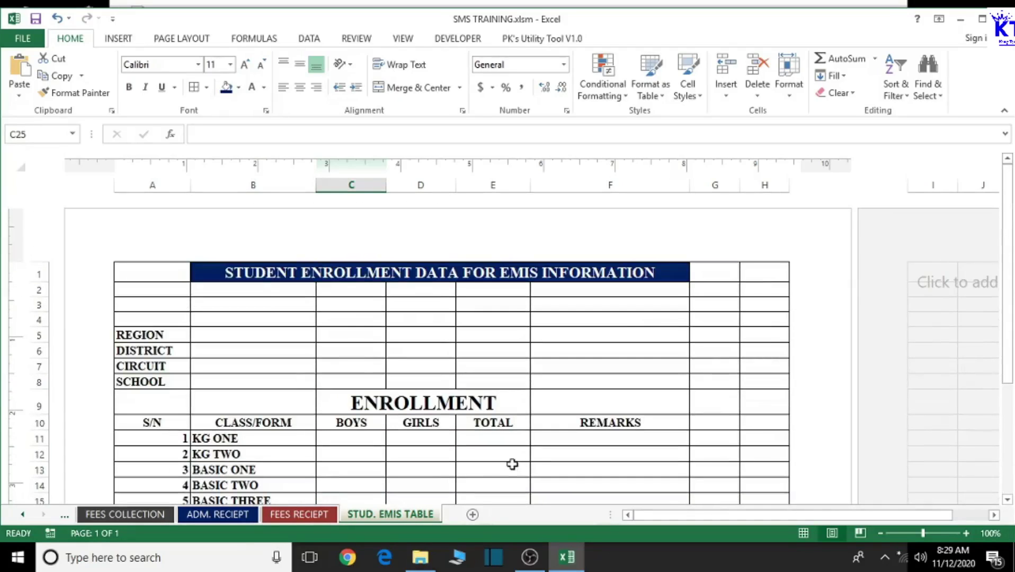
scroll(536, 444, "down", 5)
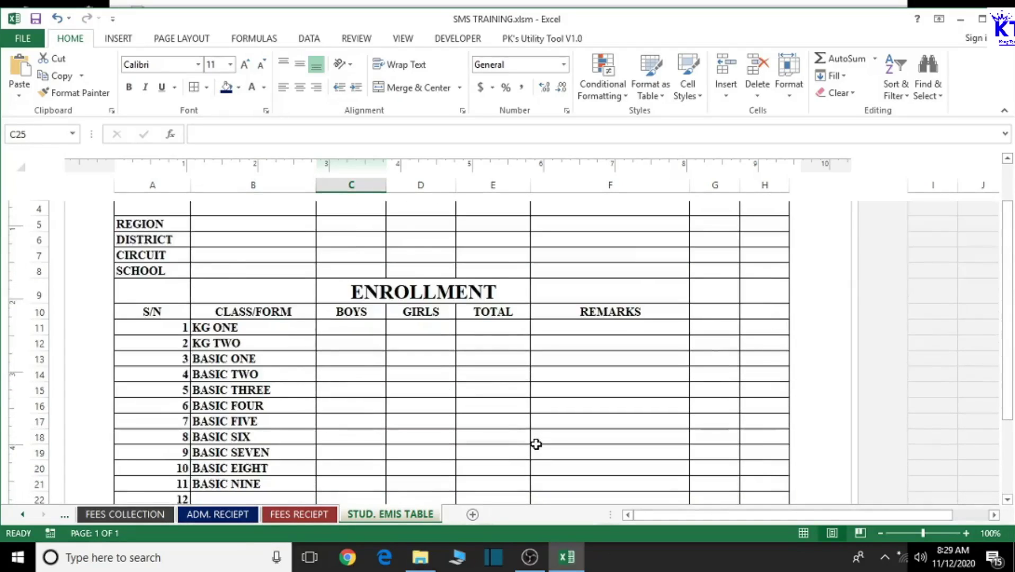
scroll(536, 444, "up", 3)
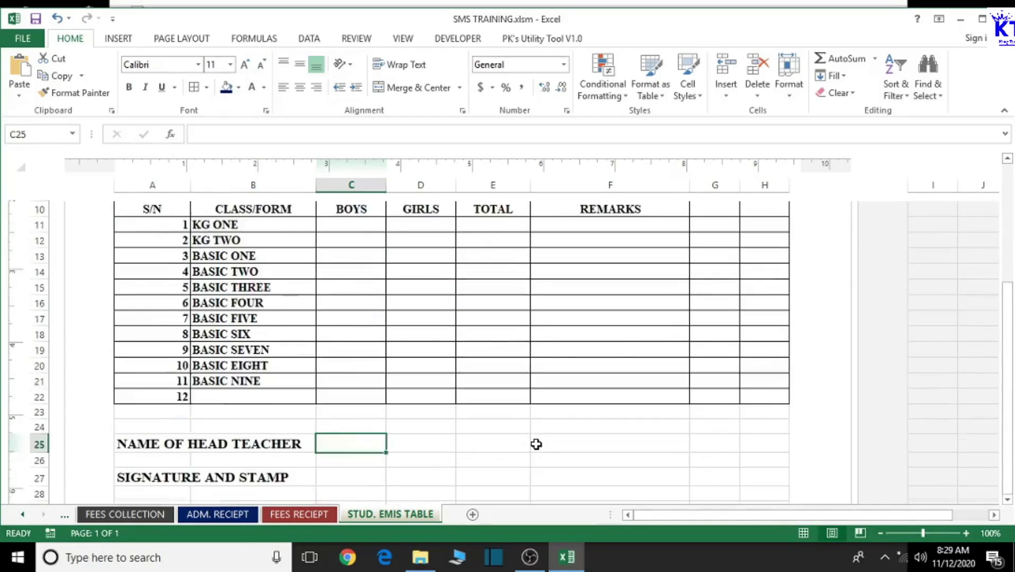
scroll(536, 444, "up", 2)
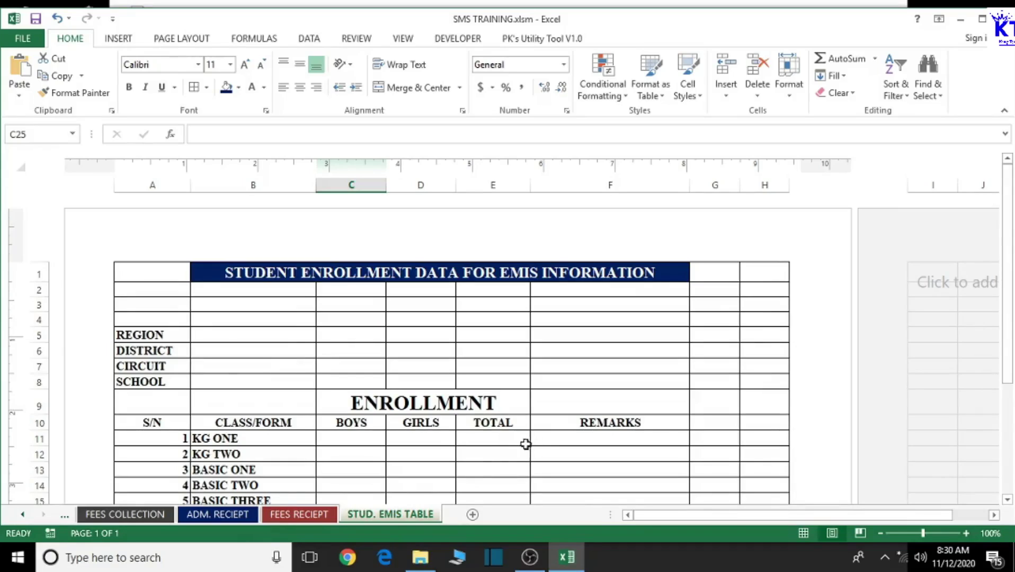
scroll(503, 444, "down", 2)
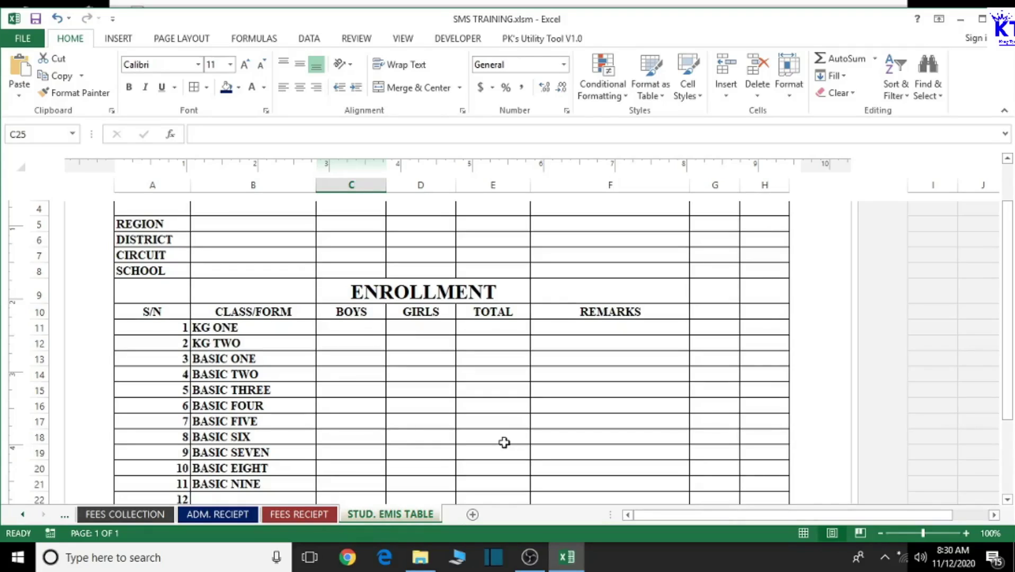
scroll(504, 442, "down", 1)
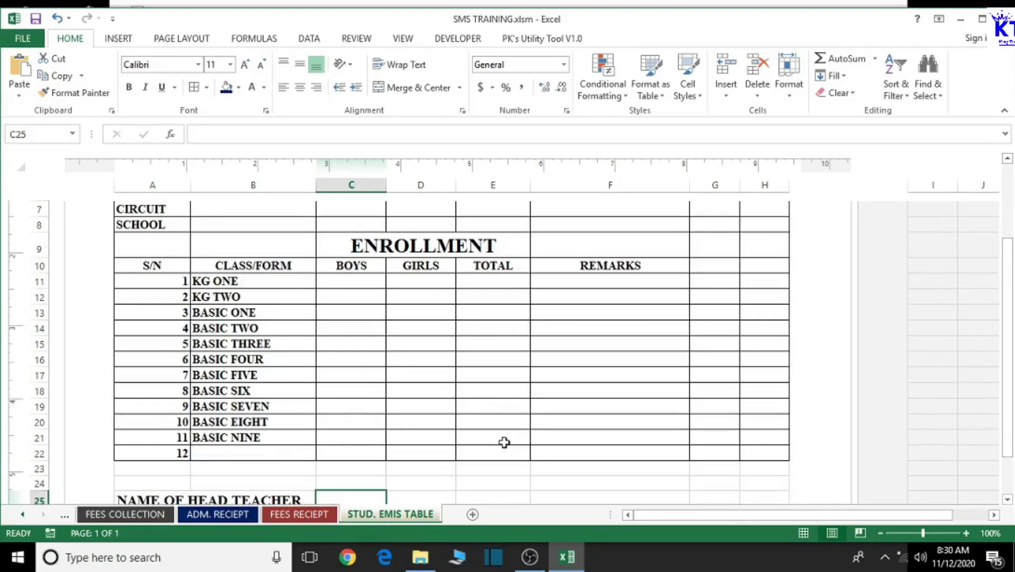
left_click(504, 443)
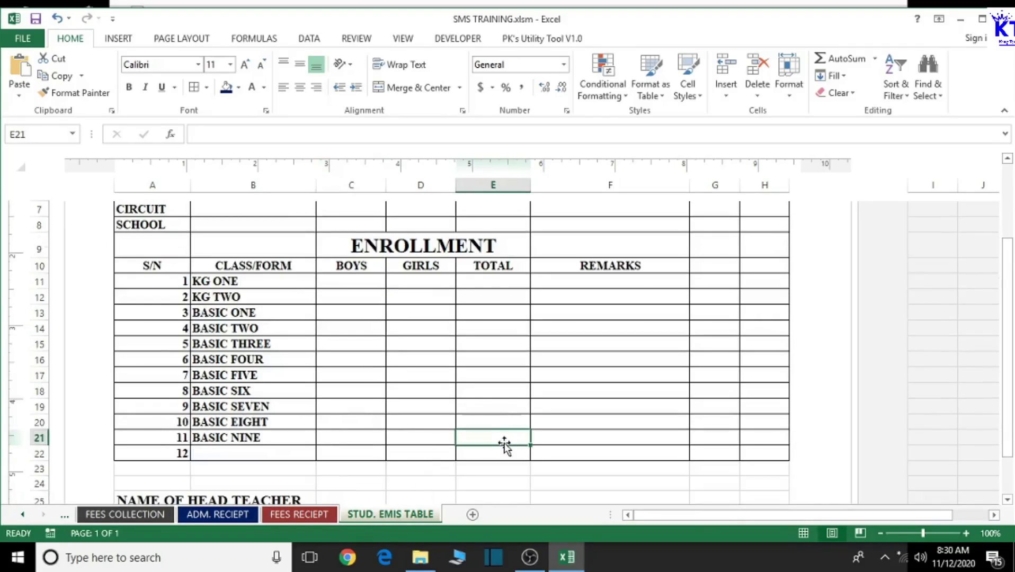